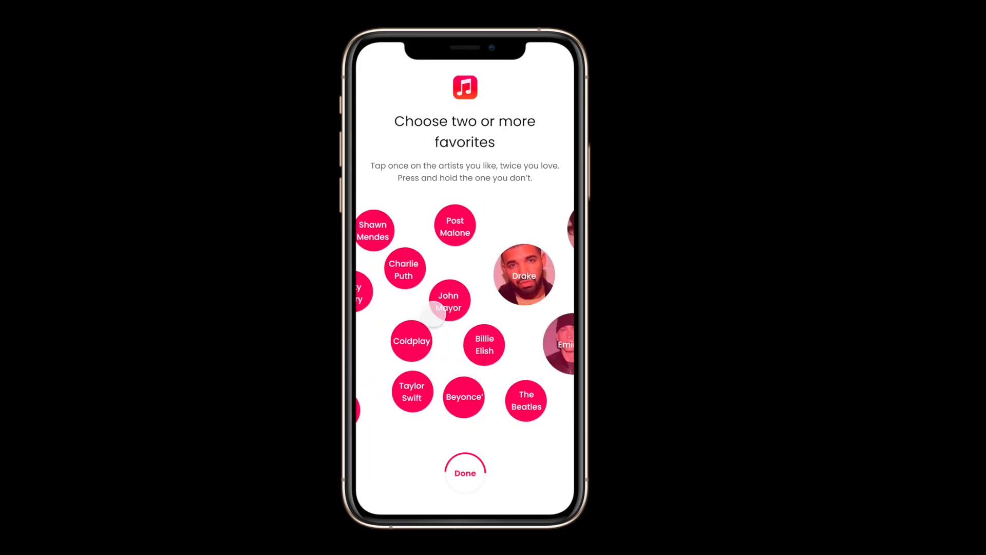
Choose John Mayor, The Beatles and Queen as favorite artists in the onboarding prototype
{"action": "left_click", "coordinate": [434, 313]}
{"action": "left_click_drag", "start_coordinate": [490, 345], "coordinate": [417, 345]}
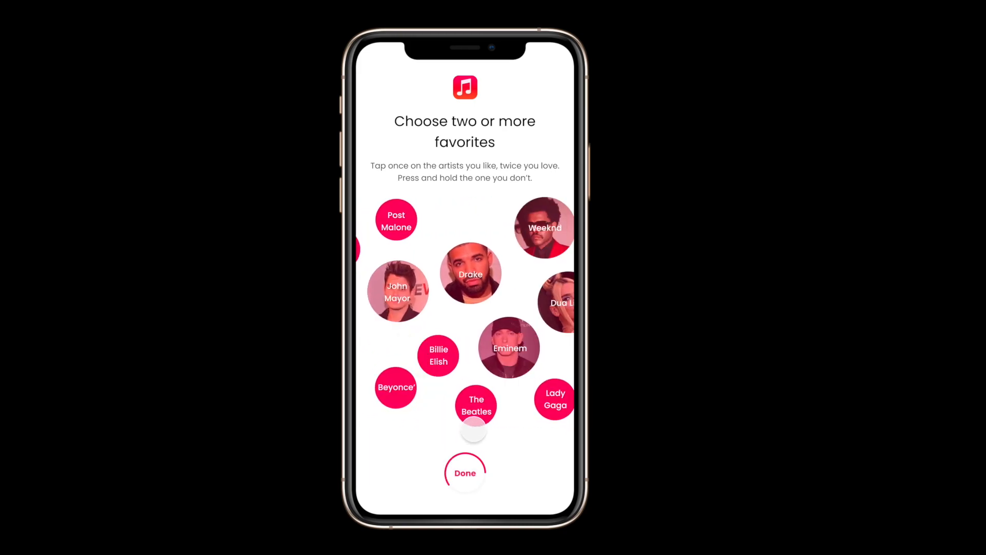
{"action": "left_click", "coordinate": [477, 412]}
{"action": "left_click_drag", "start_coordinate": [531, 359], "coordinate": [470, 364]}
{"action": "left_click_drag", "start_coordinate": [547, 359], "coordinate": [471, 359]}
{"action": "left_click", "coordinate": [446, 303]}
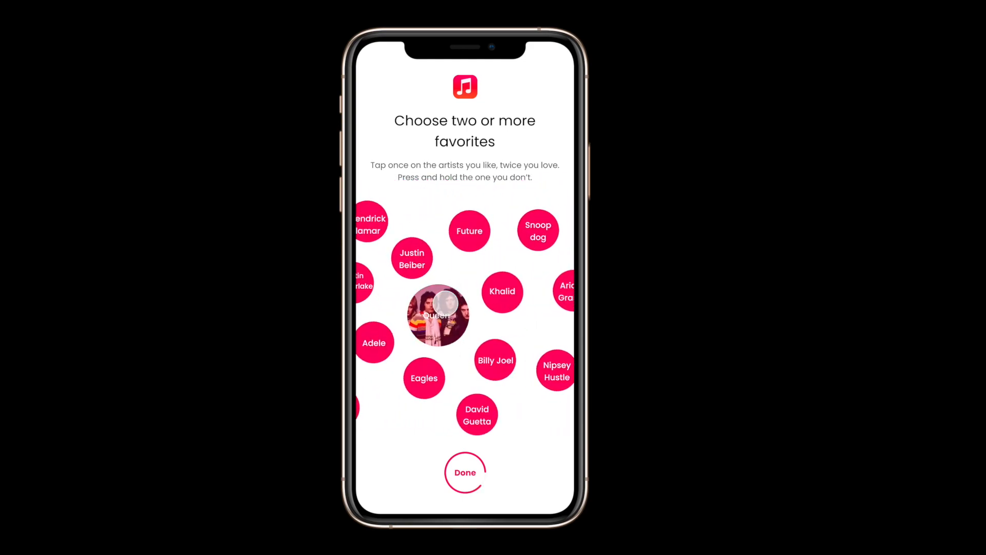
Add Ed Sheeran to the favorite artists and complete the selection
{"action": "left_click_drag", "start_coordinate": [398, 347], "coordinate": [521, 350]}
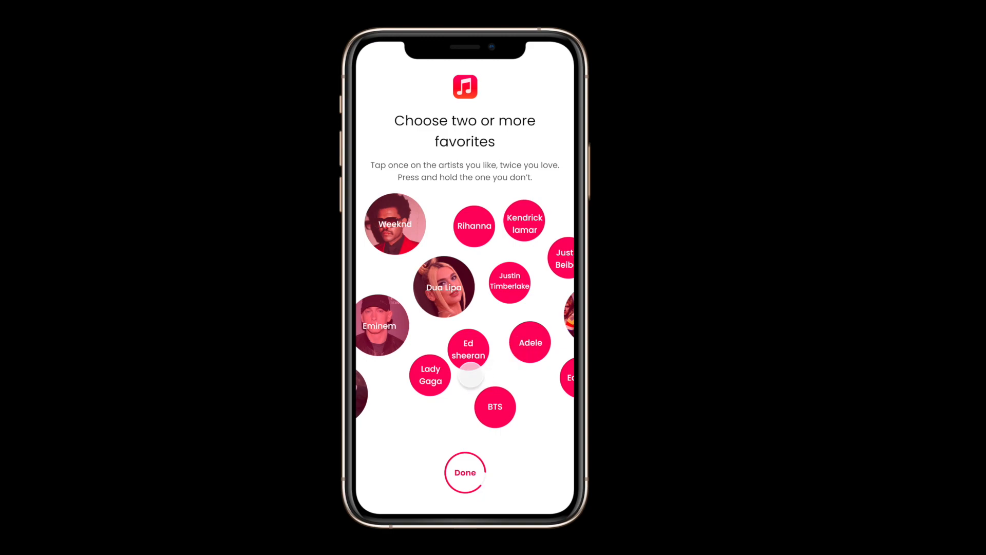
{"action": "left_click", "coordinate": [465, 352]}
{"action": "left_click_drag", "start_coordinate": [442, 351], "coordinate": [552, 351]}
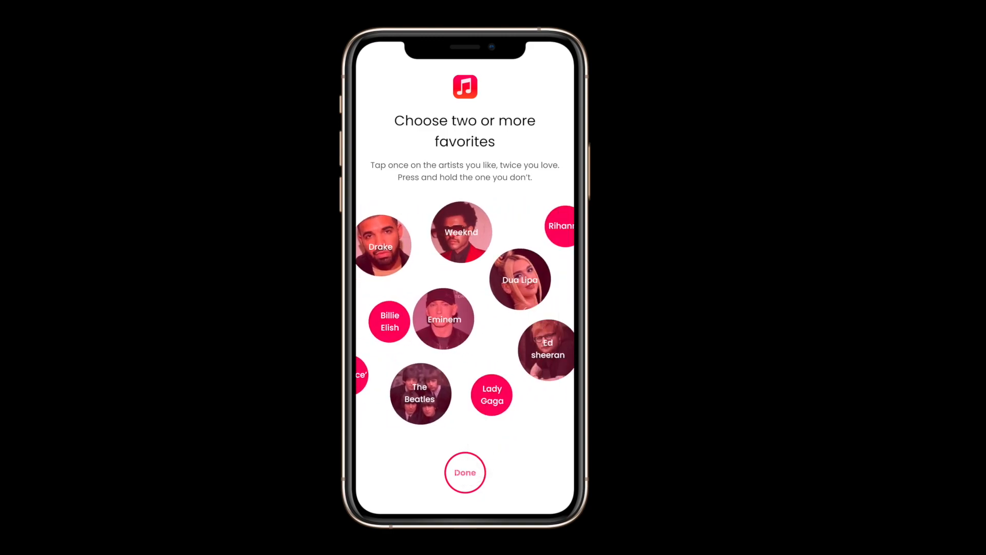
{"action": "left_click", "coordinate": [464, 472]}
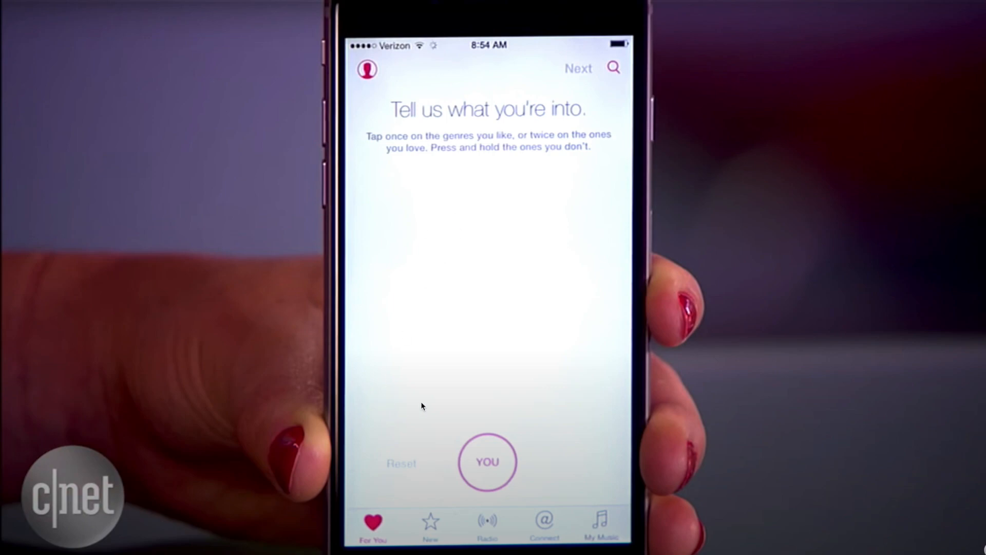
{"action": "left_click", "coordinate": [406, 407]}
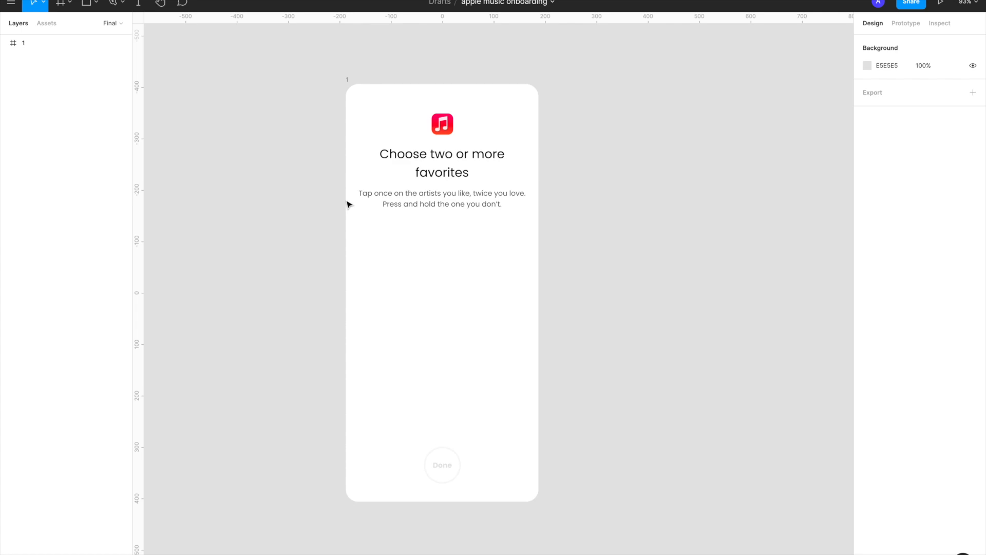
Draw a circle below the subtitle text in the phone frame and set its size to 72 × 72
{"action": "left_click", "coordinate": [348, 80]}
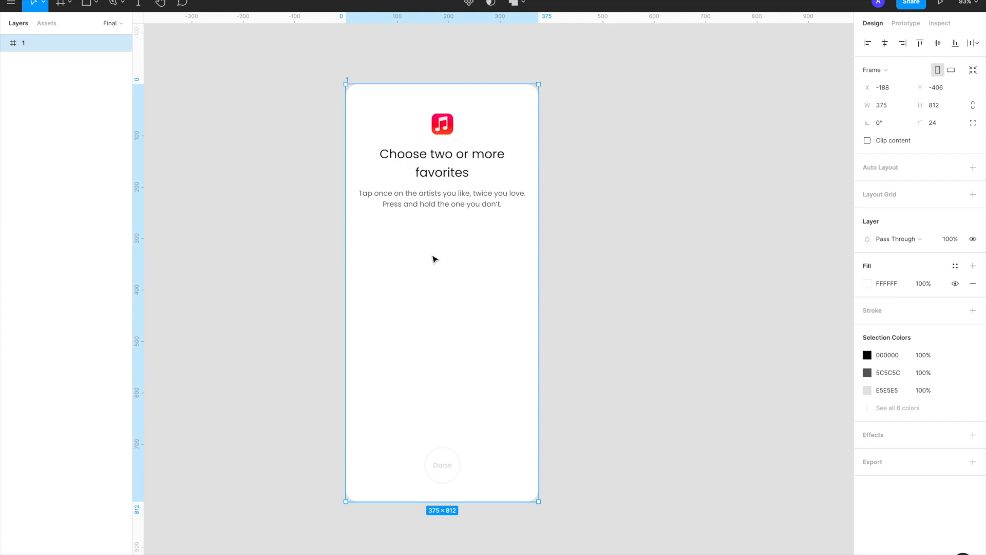
{"action": "scroll", "coordinate": [434, 259], "scroll_direction": "up", "scroll_amount": 2}
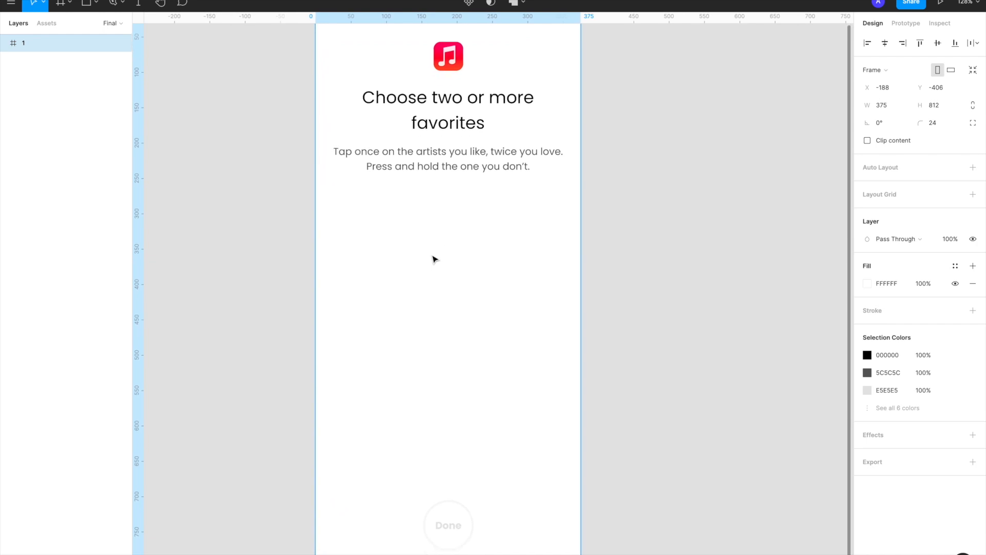
{"action": "scroll", "coordinate": [434, 260], "scroll_direction": "up", "scroll_amount": 2}
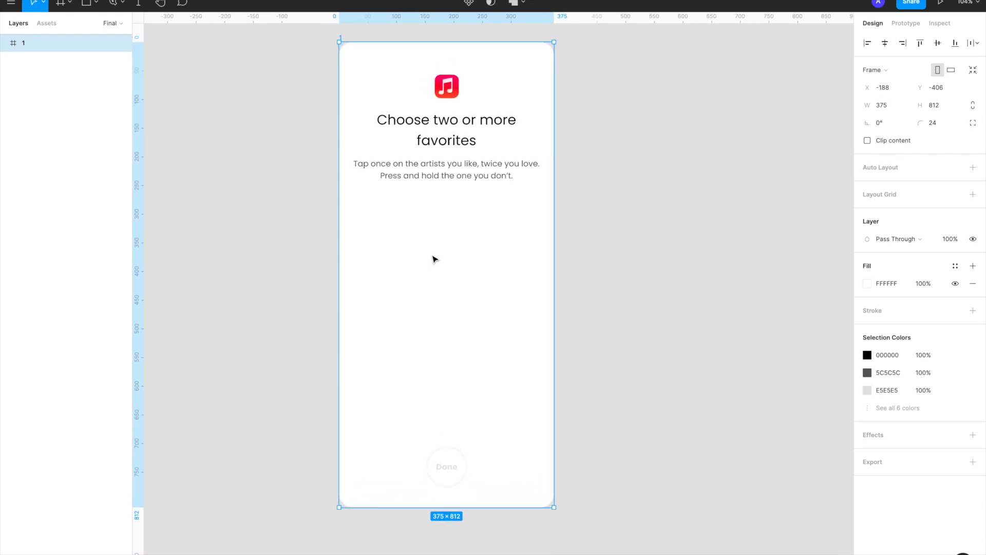
{"action": "key", "text": "o"}
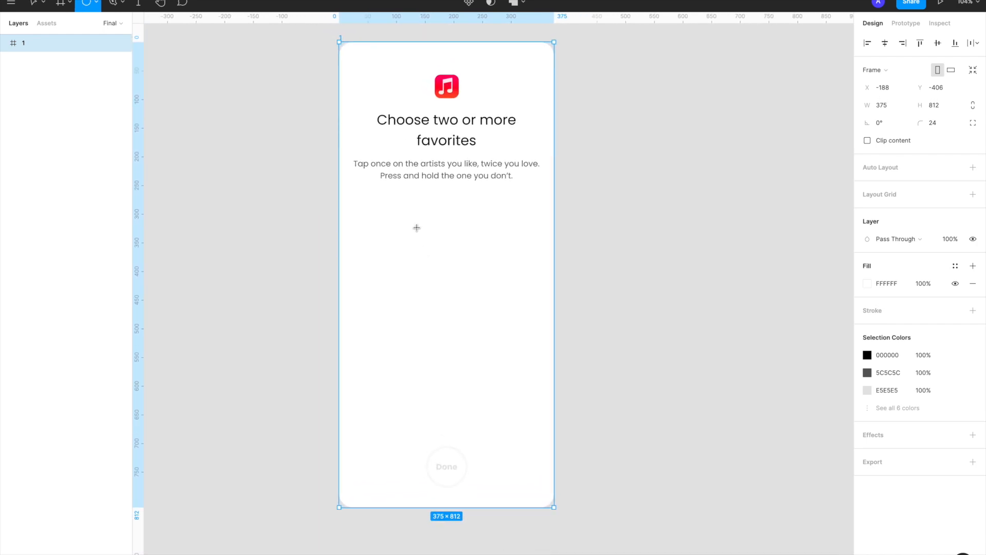
{"action": "left_click_drag", "start_coordinate": [416, 228], "coordinate": [458, 256]}
{"action": "left_click", "coordinate": [937, 89]}
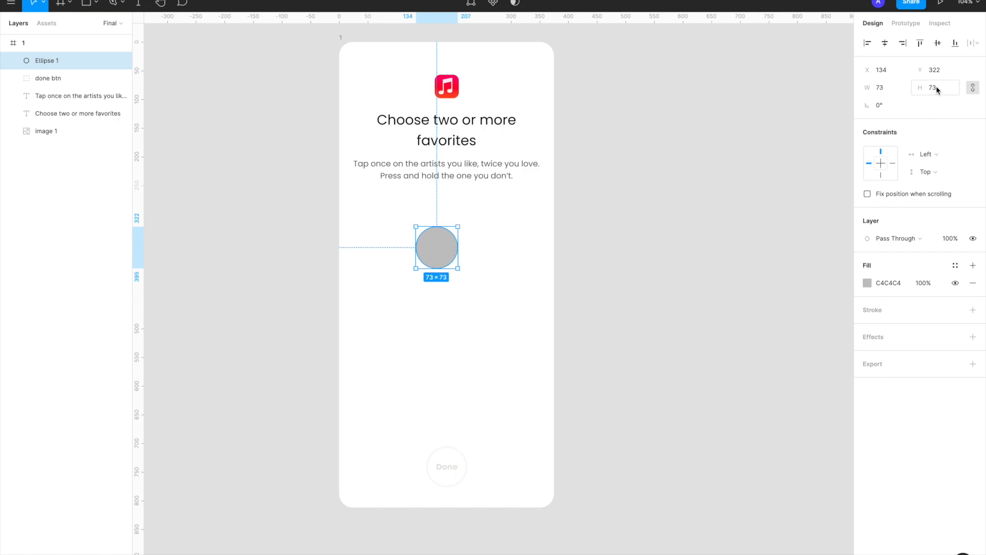
{"action": "type", "text": "72"}
{"action": "key", "text": "Return"}
Fill the circle with the pink-red document color FF2965
{"action": "left_click", "coordinate": [667, 302]}
{"action": "left_click", "coordinate": [446, 250]}
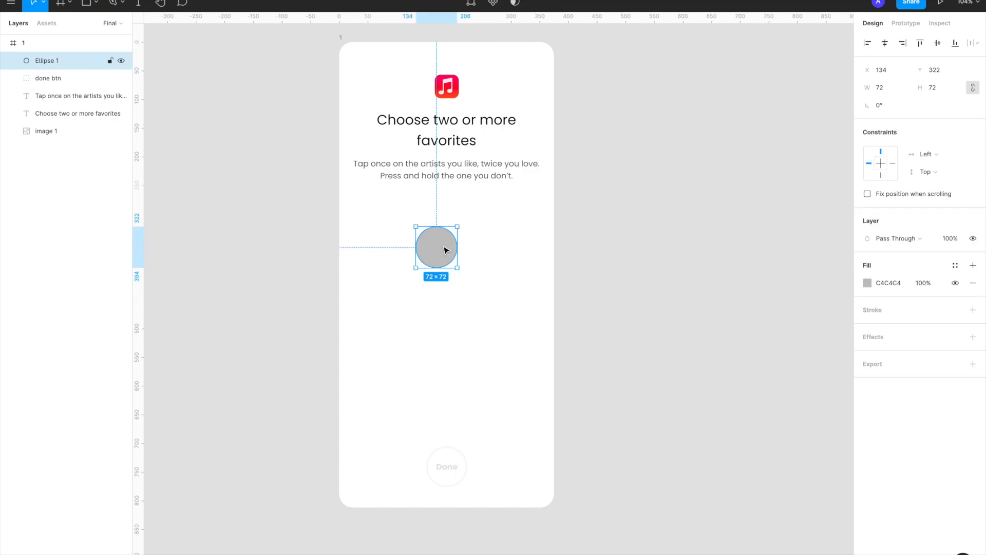
{"action": "left_click", "coordinate": [866, 283]}
{"action": "left_click", "coordinate": [748, 518]}
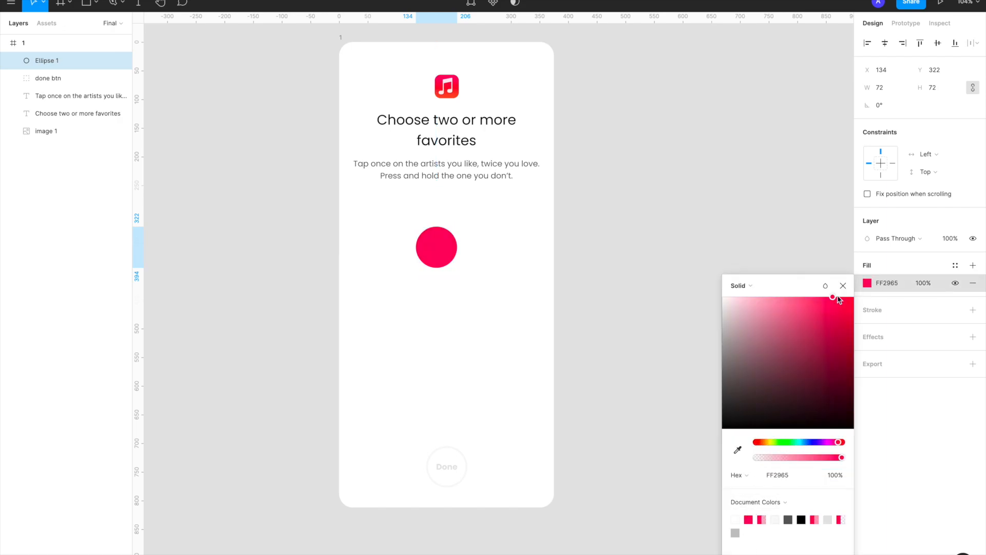
{"action": "left_click", "coordinate": [843, 286]}
Start an empty text layer on the circle and set its font to Poppins with an FFFFFF fill
{"action": "scroll", "coordinate": [487, 246], "scroll_direction": "left", "scroll_amount": 2}
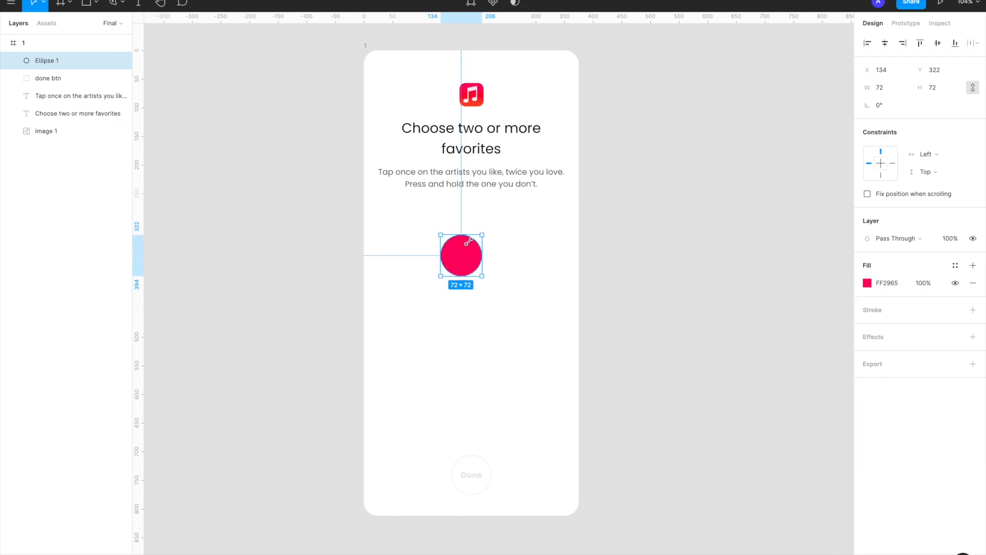
{"action": "scroll", "coordinate": [469, 308], "scroll_direction": "up", "scroll_amount": 4}
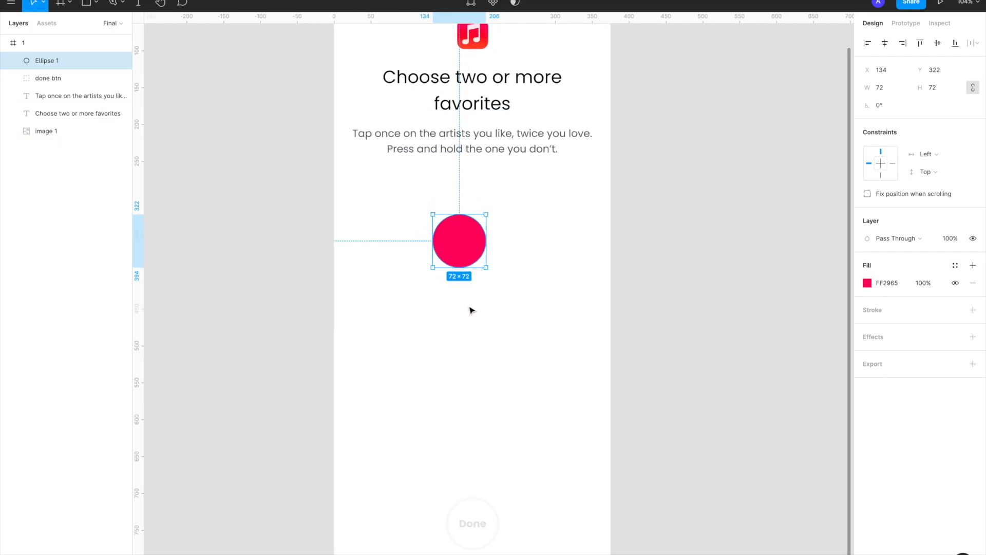
{"action": "scroll", "coordinate": [491, 237], "scroll_direction": "up", "scroll_amount": 1}
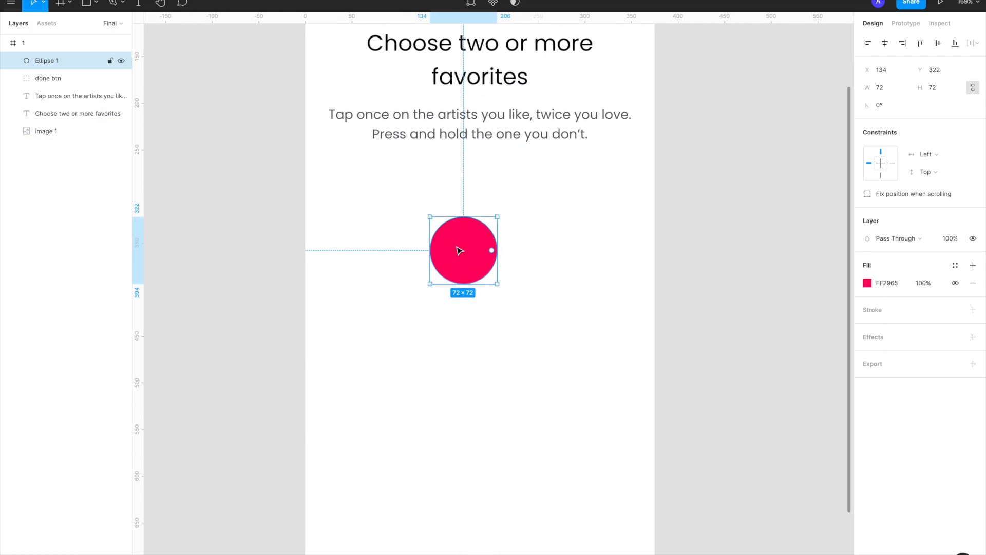
{"action": "key", "text": "t"}
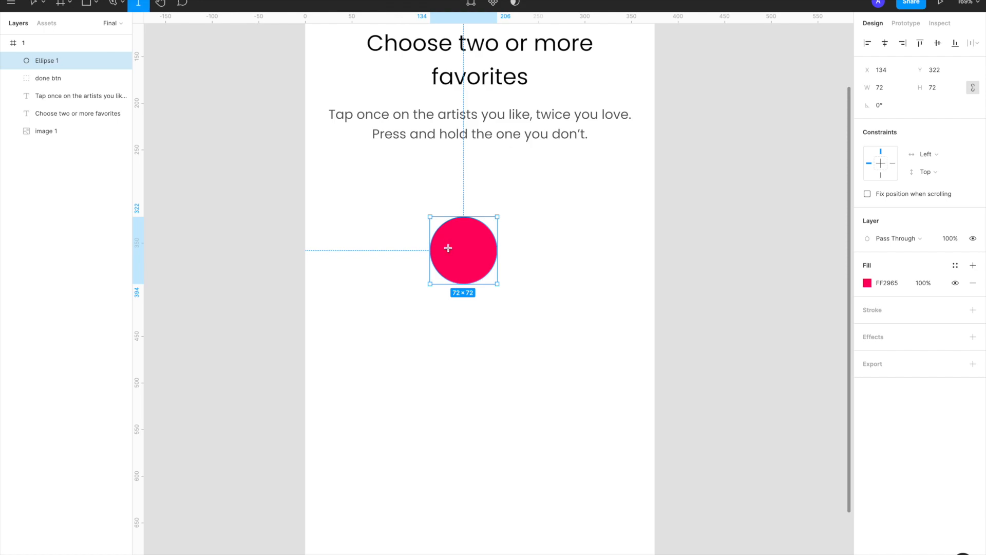
{"action": "left_click", "coordinate": [447, 247]}
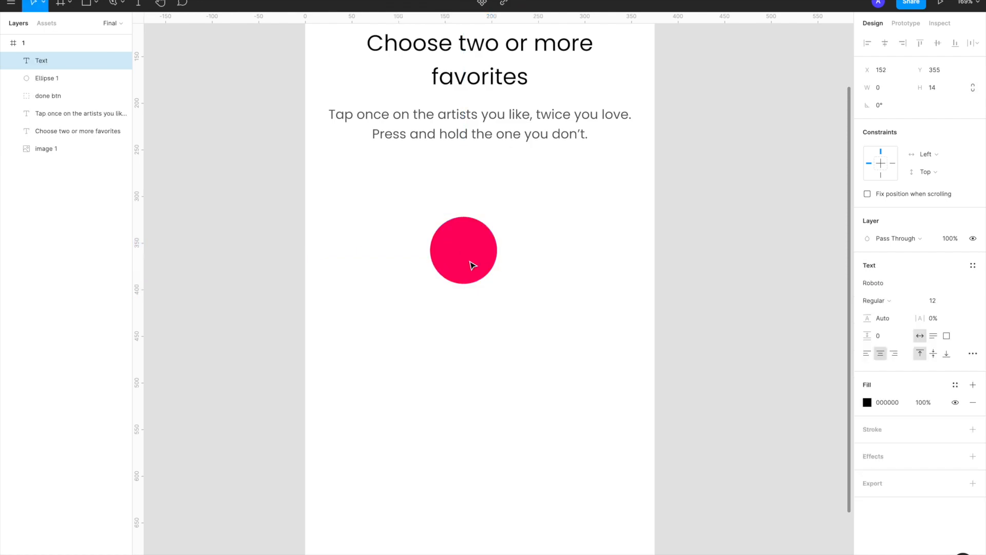
{"action": "left_click", "coordinate": [874, 283]}
{"action": "type", "text": "Poppins"}
{"action": "key", "text": "Return"}
{"action": "left_click", "coordinate": [869, 402]}
{"action": "type", "text": "FFFFFF"}
{"action": "key", "text": "Return"}
{"action": "left_click", "coordinate": [476, 258]}
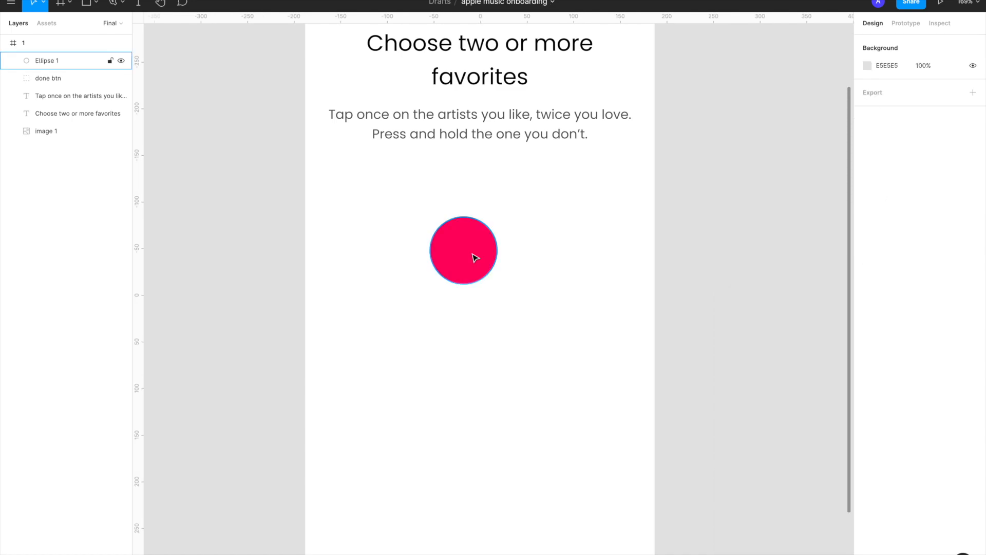
Add the text label "Eminem" on top of the pink circle
{"action": "key", "text": "t"}
{"action": "left_click", "coordinate": [458, 247]}
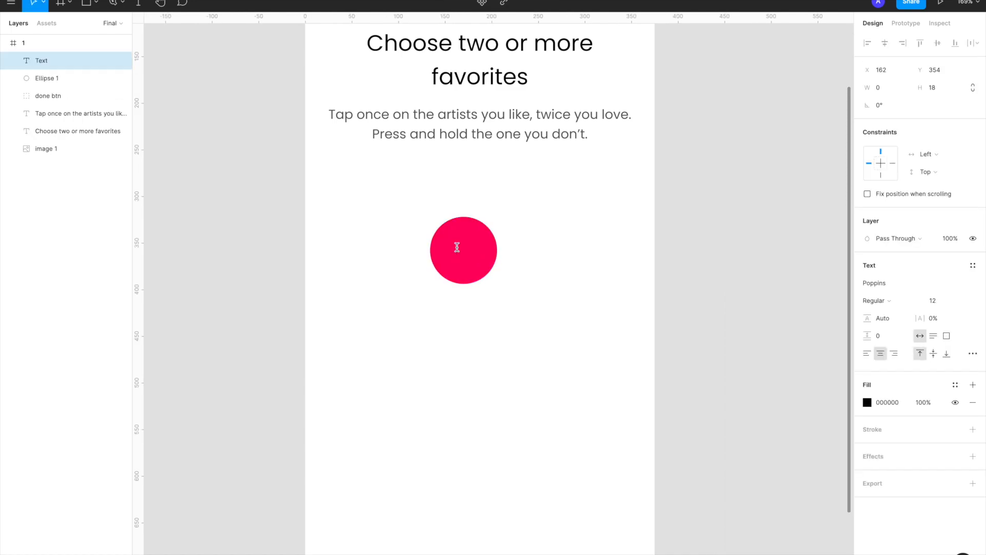
{"action": "type", "text": "Eminem"}
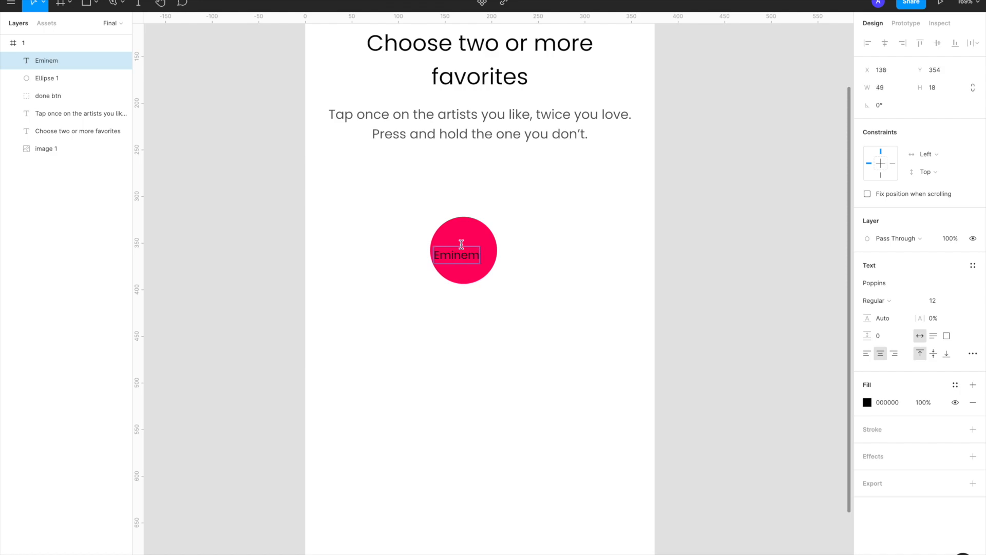
Style the "Eminem" label in Medium weight with a white FFFFFF fill, and center it on the circle
{"action": "left_click", "coordinate": [888, 303]}
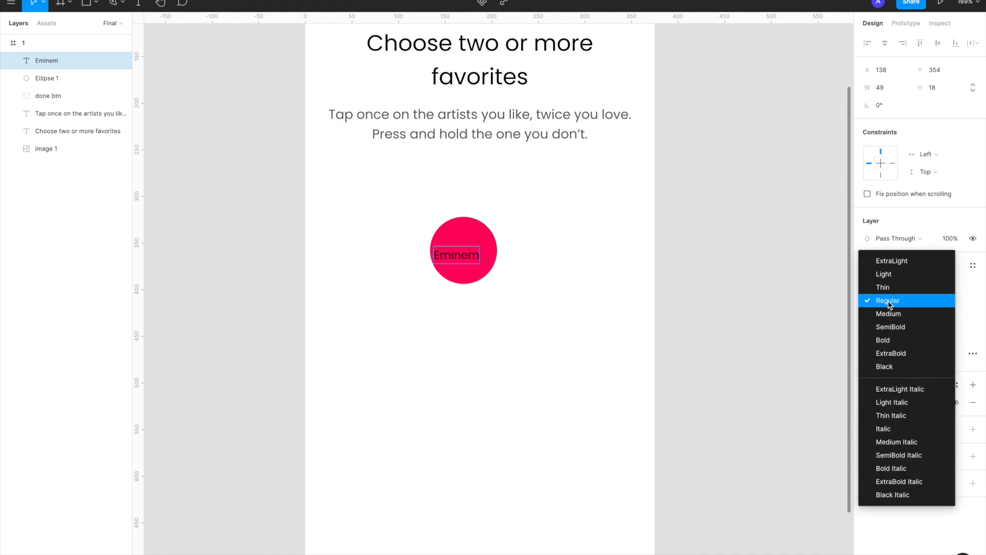
{"action": "left_click", "coordinate": [889, 315]}
{"action": "left_click", "coordinate": [867, 402]}
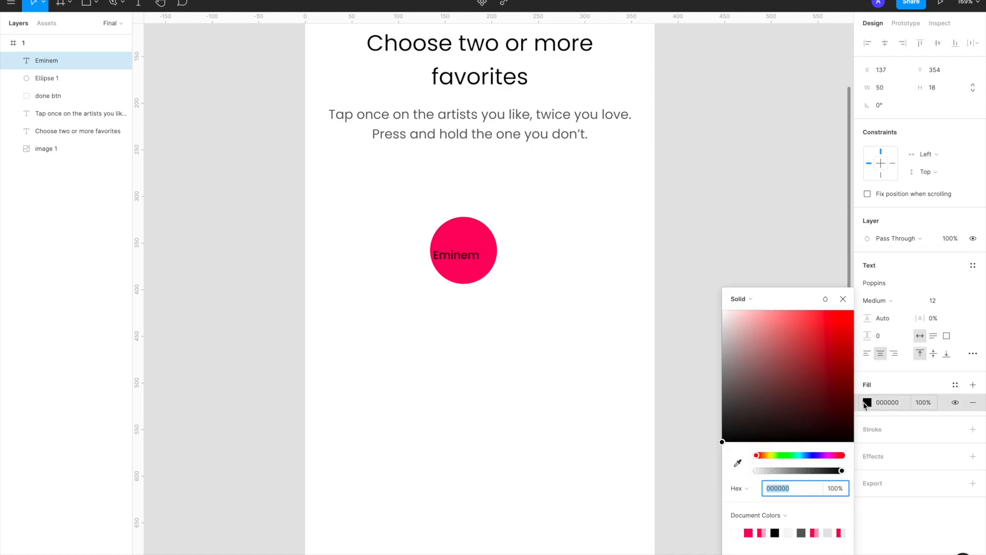
{"action": "left_click", "coordinate": [740, 345]}
{"action": "left_click", "coordinate": [676, 257]}
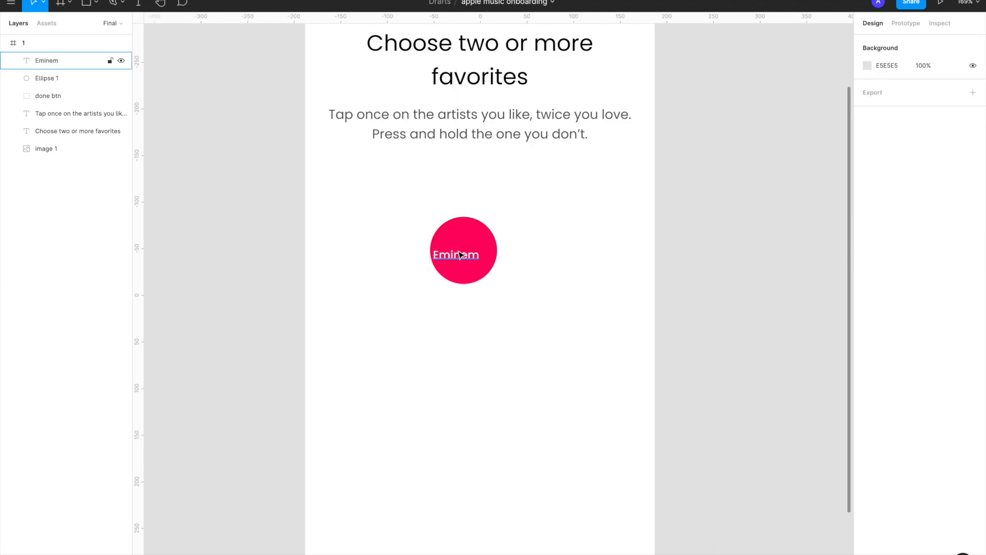
{"action": "left_click_drag", "start_coordinate": [460, 255], "coordinate": [465, 255]}
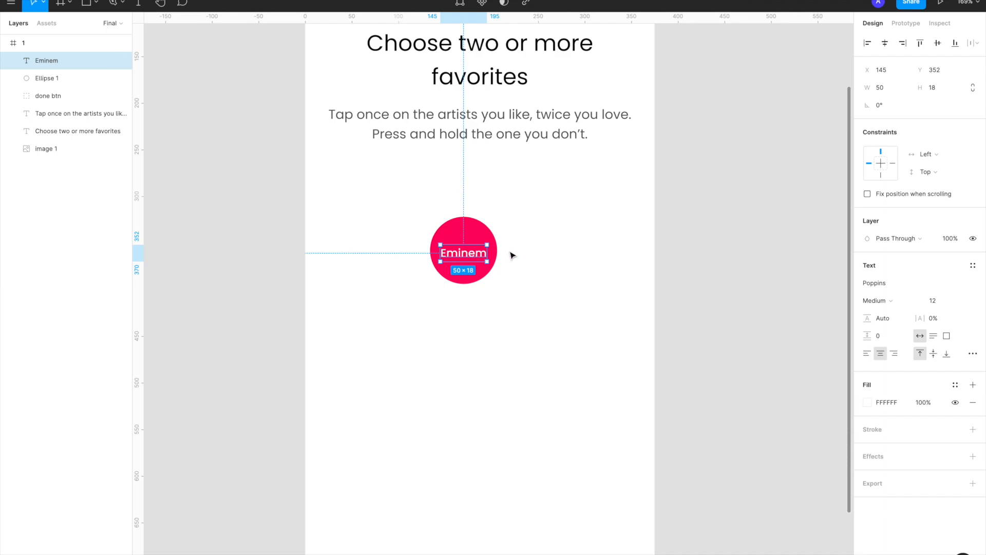
{"action": "left_click", "coordinate": [541, 257]}
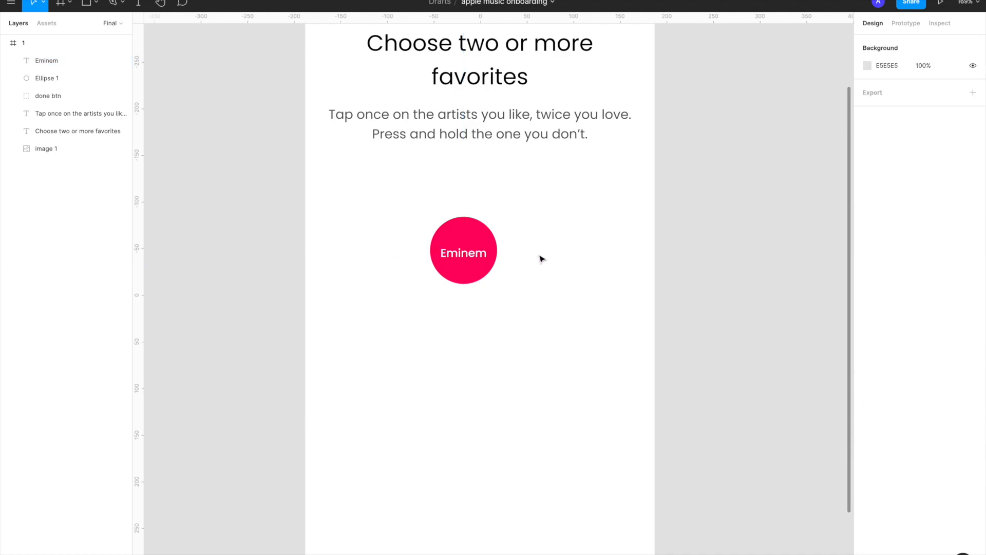
Group the "Eminem" label with its circle and name the group "eminem"
{"action": "left_click", "coordinate": [473, 261]}
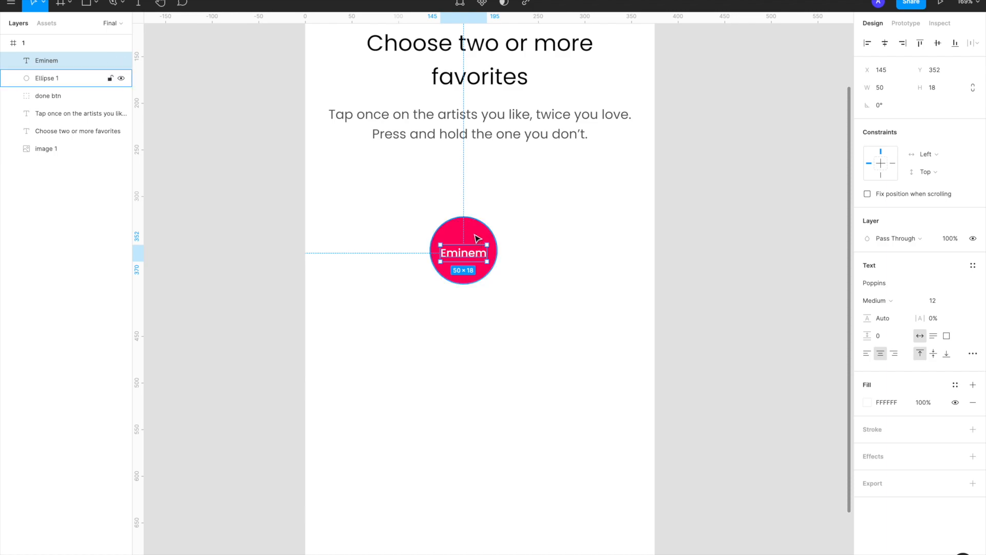
{"action": "left_click", "coordinate": [476, 238], "text": "shift"}
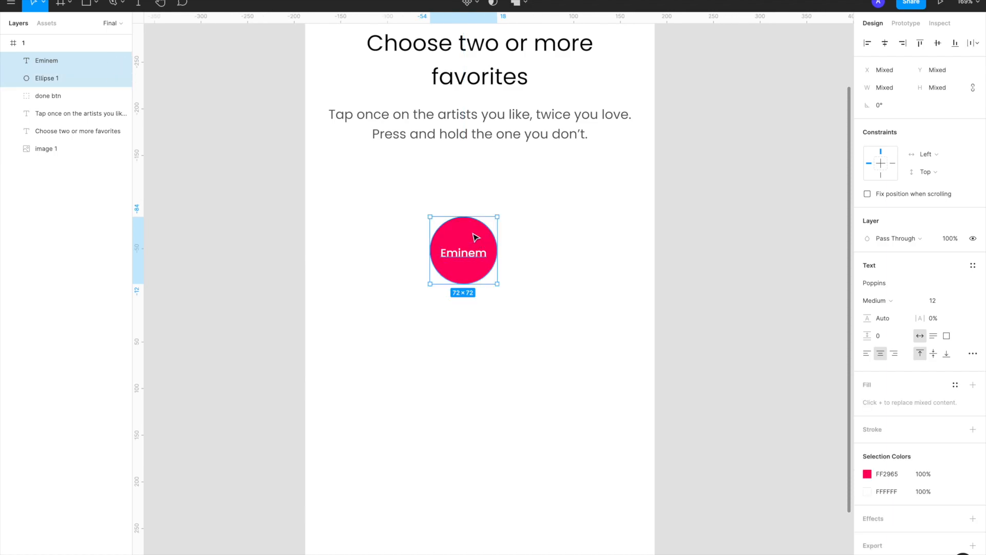
{"action": "key", "text": "ctrl+g"}
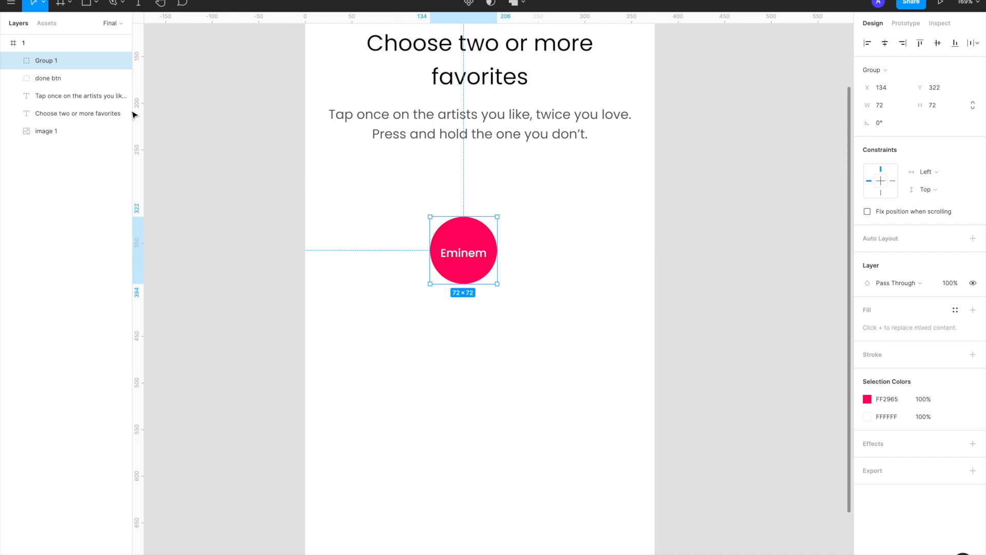
{"action": "double_click", "coordinate": [51, 61]}
{"action": "type", "text": "e"}
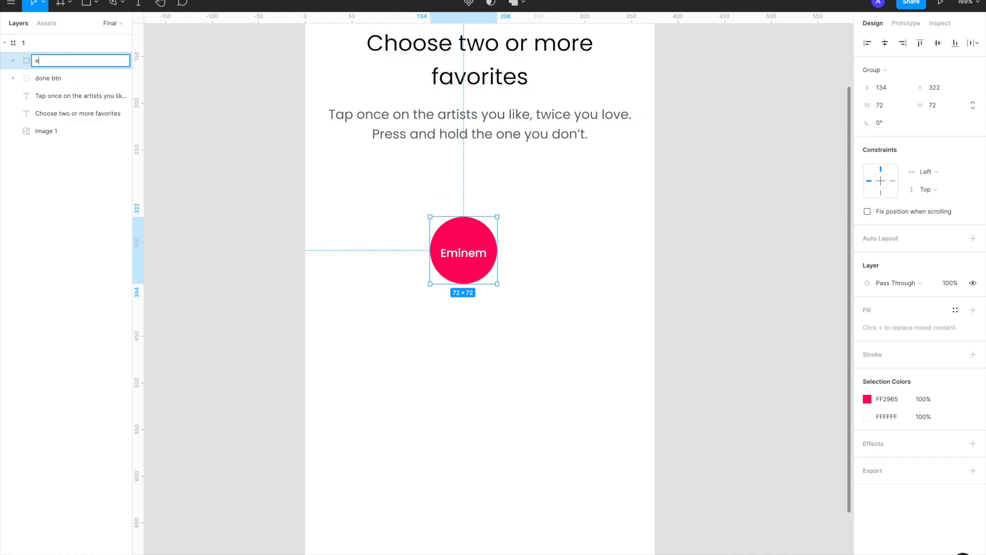
{"action": "type", "text": "minem"}
{"action": "key", "text": "Return"}
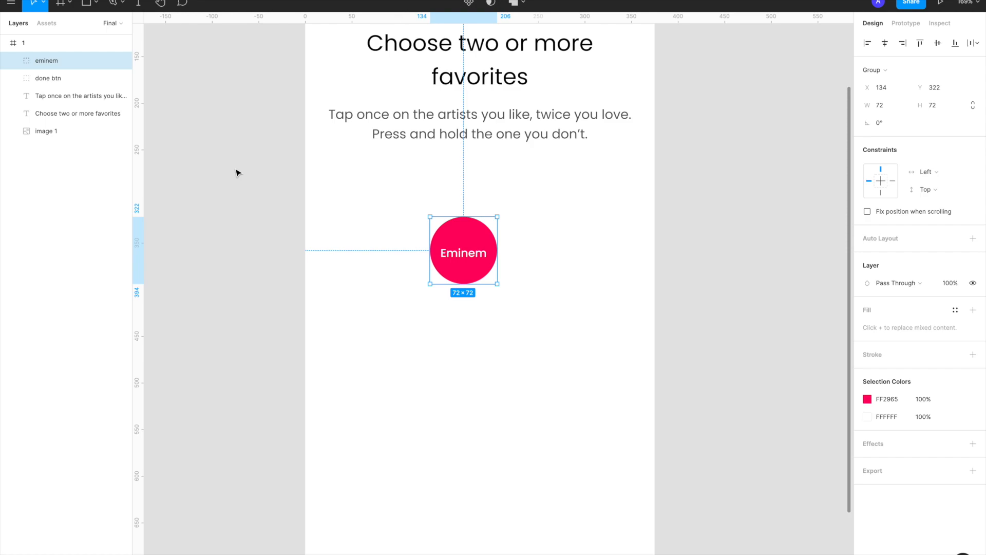
{"action": "scroll", "coordinate": [460, 267], "scroll_direction": "down", "scroll_amount": 3}
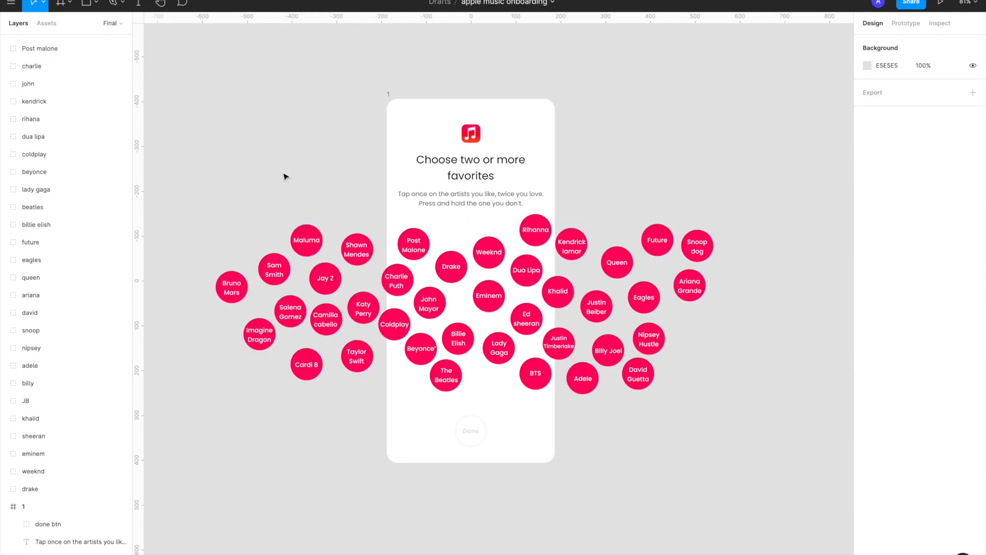
{"action": "scroll", "coordinate": [342, 269], "scroll_direction": "up", "scroll_amount": 5}
{"action": "left_click", "coordinate": [515, 260]}
{"action": "left_click", "coordinate": [471, 267]}
{"action": "left_click", "coordinate": [518, 304]}
{"action": "left_click", "coordinate": [472, 267]}
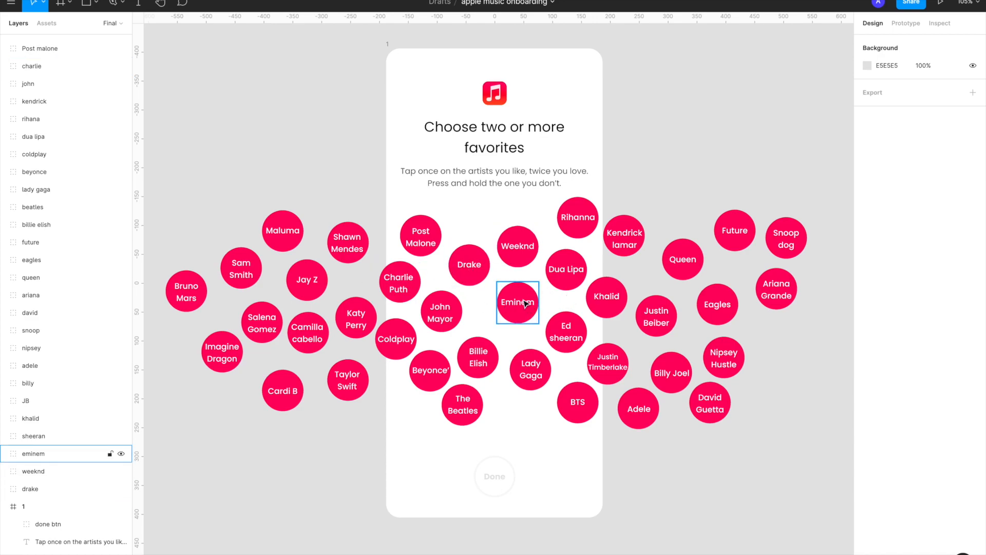
{"action": "key", "text": "Escape"}
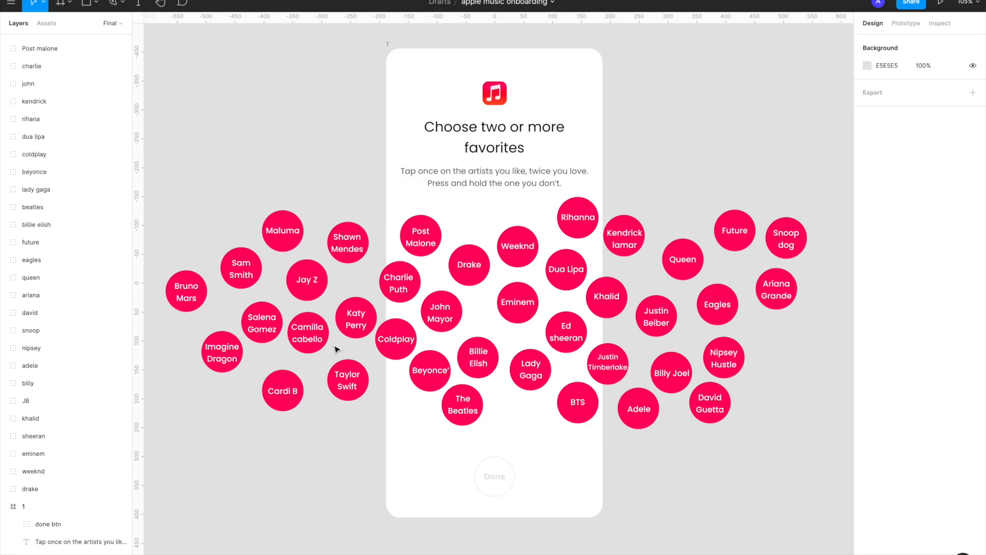
Group all the artist bubbles across the phone frame into one group
{"action": "left_click_drag", "start_coordinate": [180, 201], "coordinate": [800, 426]}
{"action": "key", "text": "super+g"}
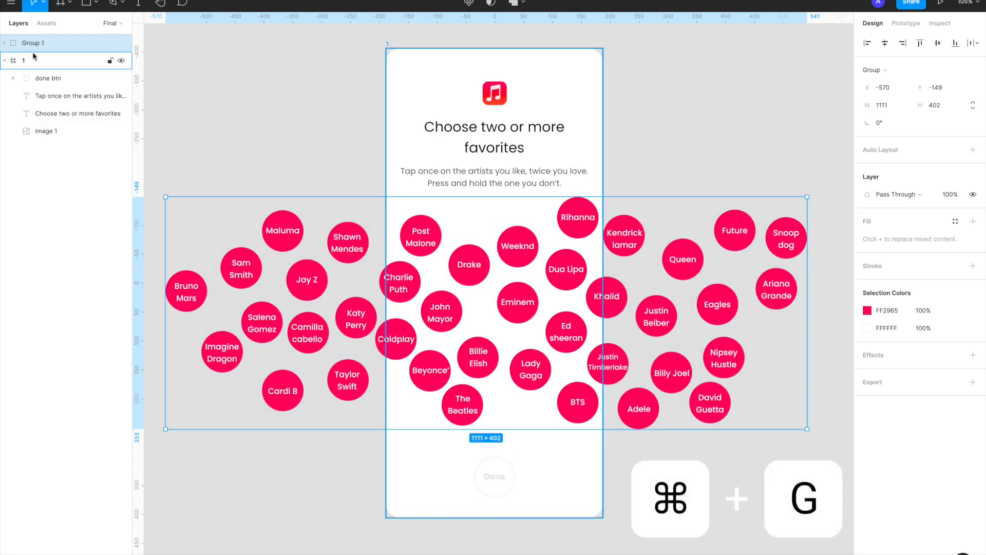
Move the group of artist bubbles inside phone frame 1 and rename it "bubbles"
{"action": "left_click_drag", "start_coordinate": [26, 42], "coordinate": [33, 69]}
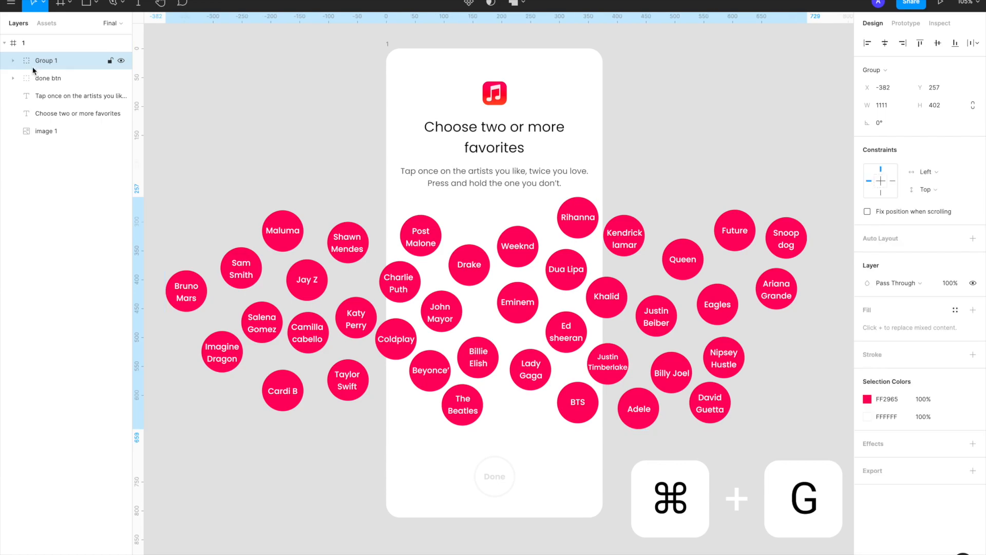
{"action": "double_click", "coordinate": [51, 60]}
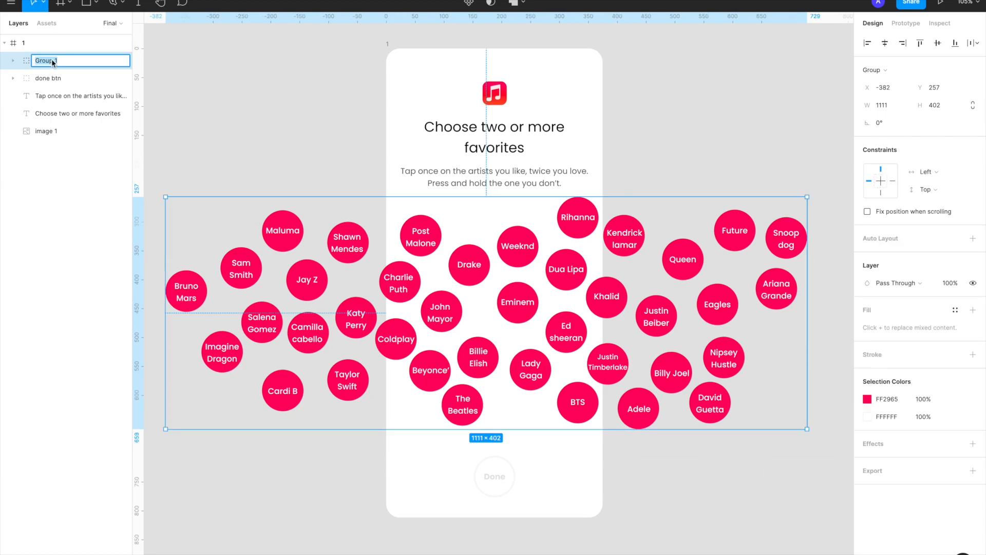
{"action": "type", "text": "buub"}
{"action": "type", "text": "bble"}
{"action": "type", "text": "s"}
{"action": "key", "text": "Return"}
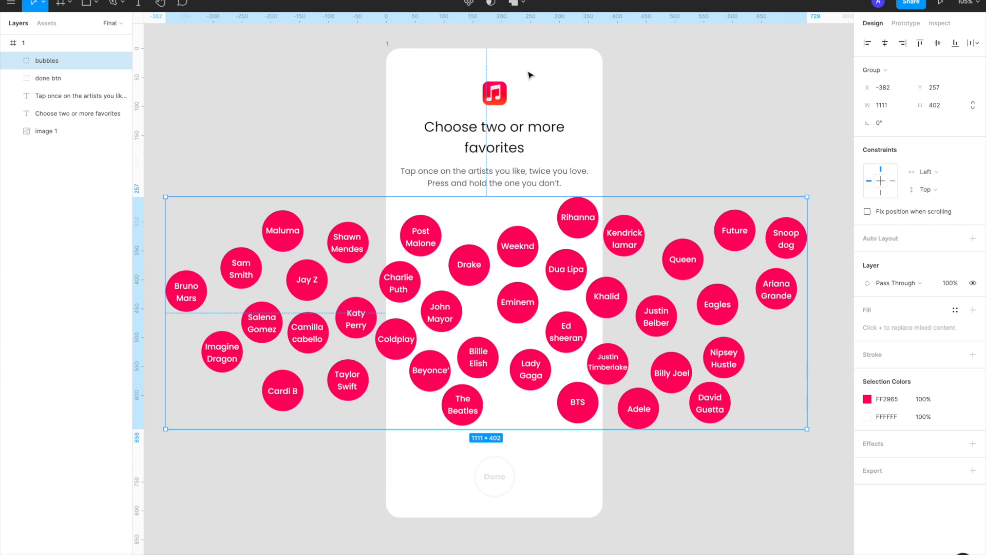
Convert the bubbles group into a frame and crop both its sides to the phone frame's edges, 375 wide, keeping the circles in place
{"action": "left_click", "coordinate": [895, 73]}
{"action": "left_click", "coordinate": [892, 62]}
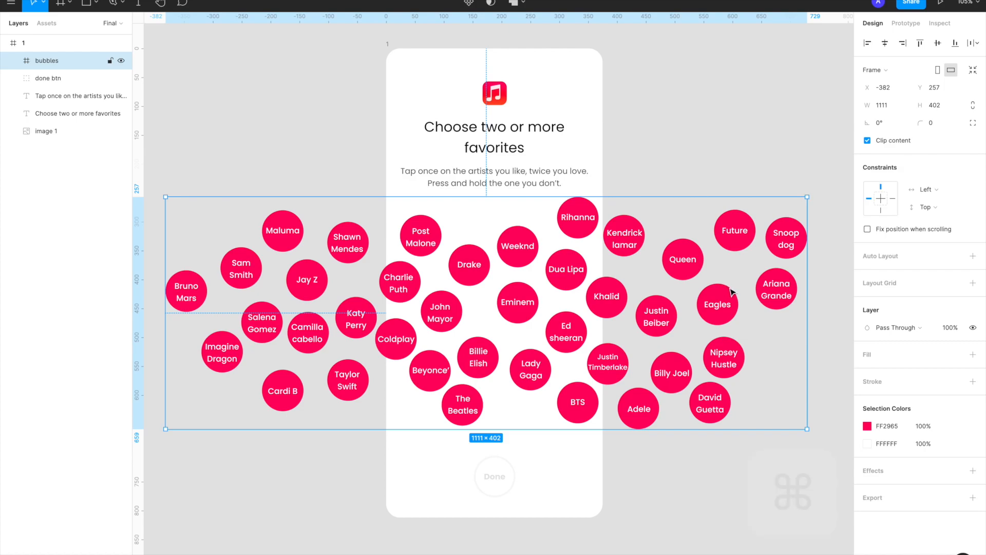
{"action": "key", "text": "super"}
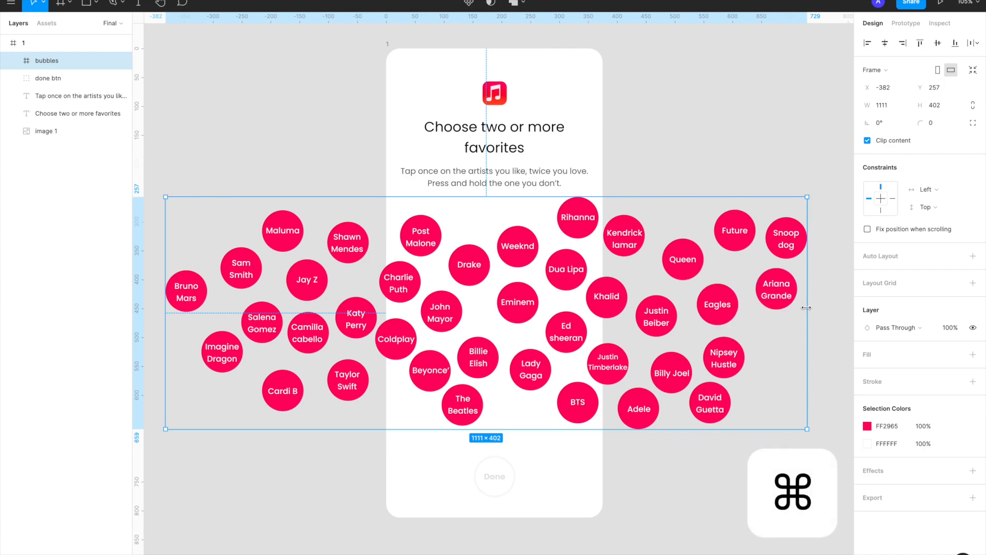
{"action": "left_click_drag", "start_coordinate": [807, 307], "coordinate": [601, 312]}
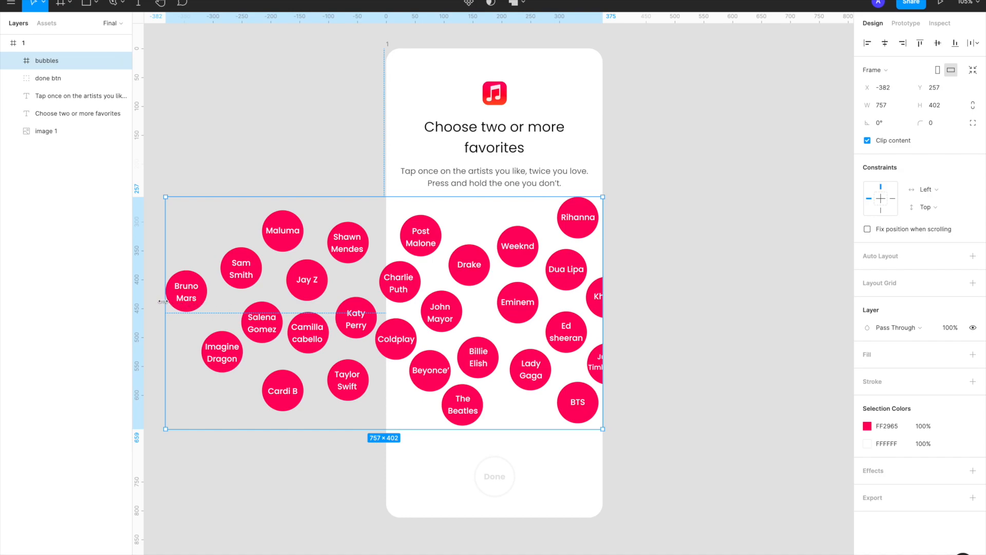
{"action": "left_click_drag", "start_coordinate": [164, 301], "coordinate": [386, 334]}
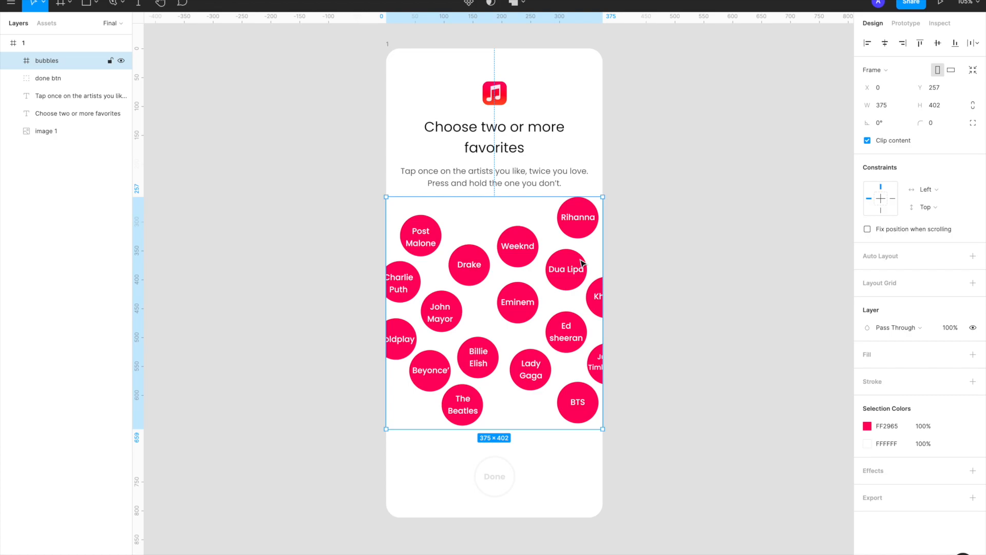
Turn off content clipping on the bubbles frame and deselect it
{"action": "left_click", "coordinate": [867, 141]}
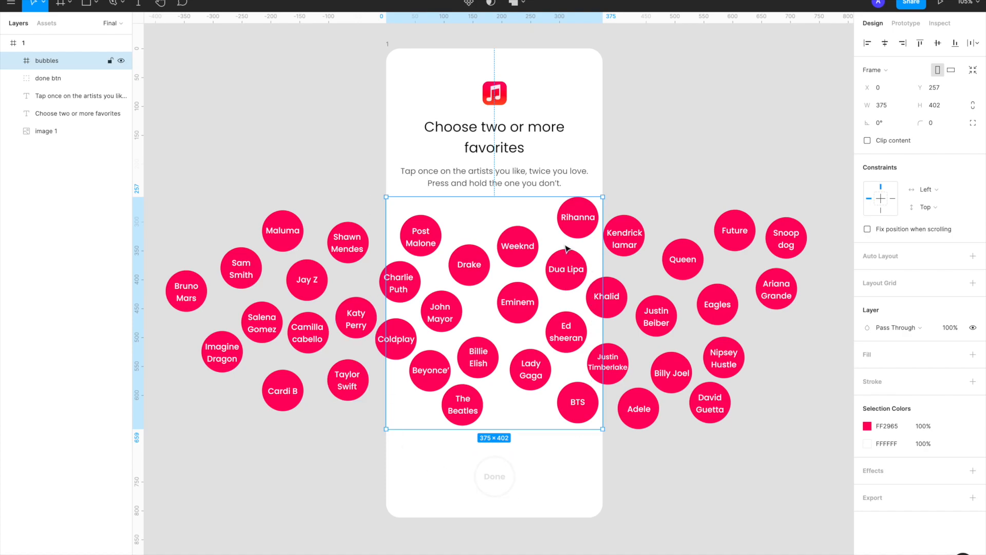
{"action": "scroll", "coordinate": [565, 249], "scroll_direction": "down", "scroll_amount": 3}
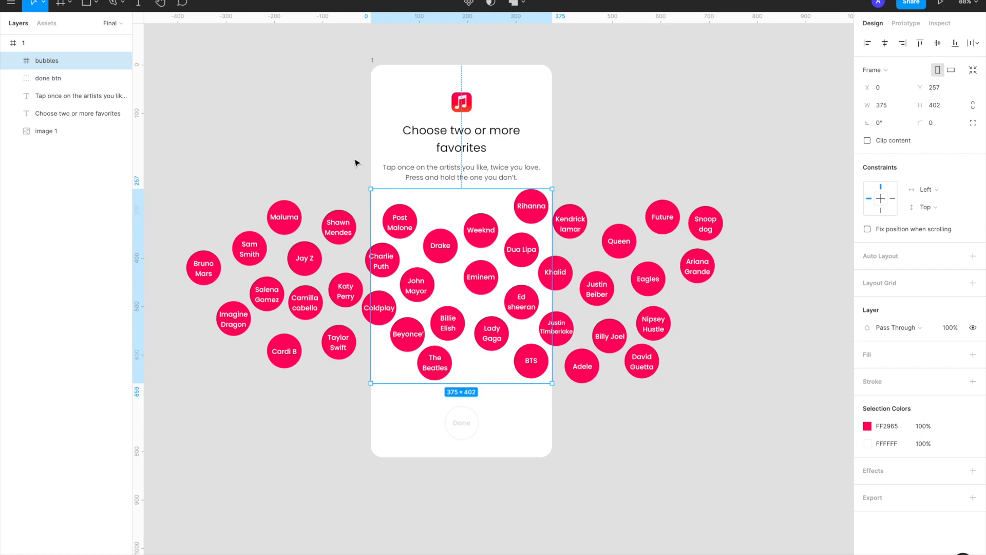
{"action": "left_click", "coordinate": [271, 131]}
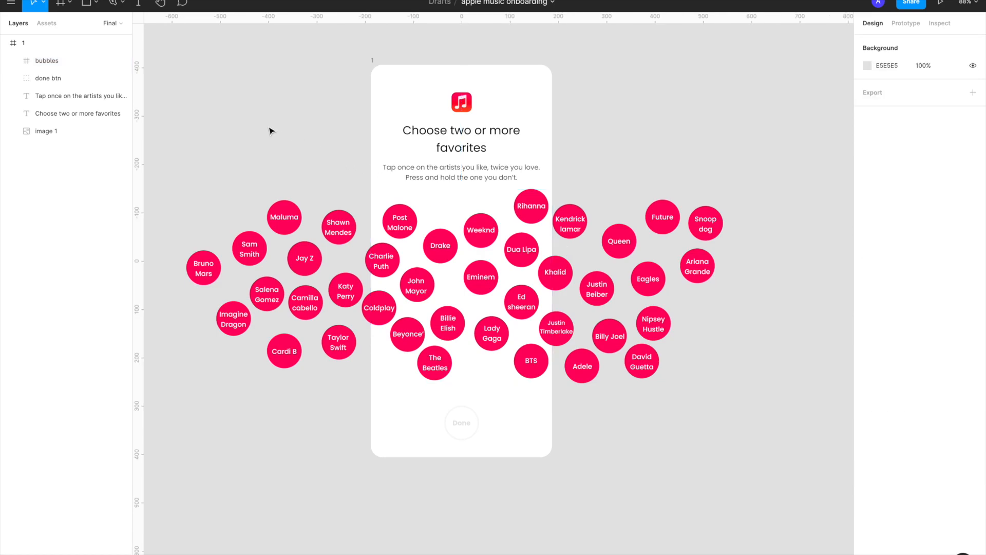
Duplicate phone frame 1 beside the original, clear of its overflowing bubbles, as frame 2
{"action": "scroll", "coordinate": [361, 87], "scroll_direction": "down", "scroll_amount": 3}
{"action": "left_click", "coordinate": [358, 79]}
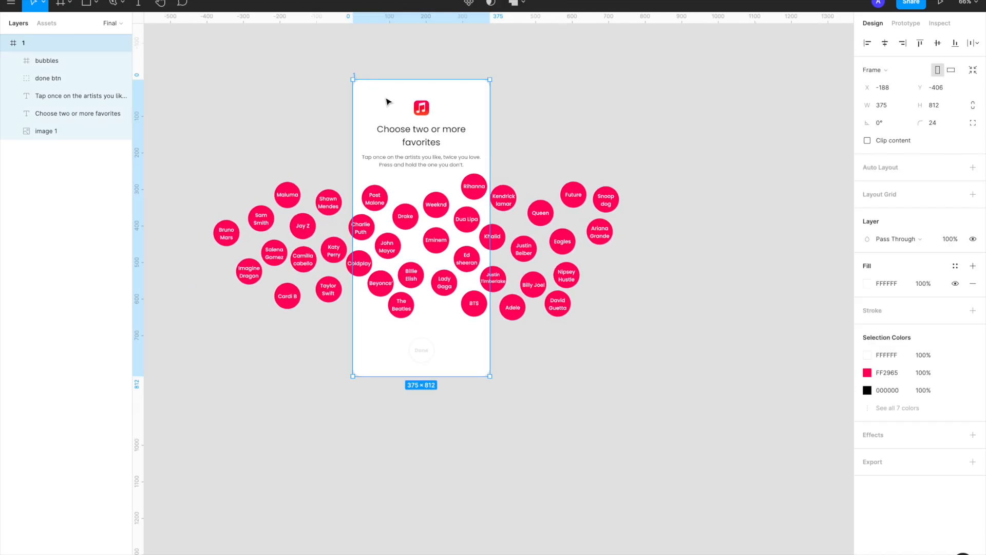
{"action": "left_click_drag", "start_coordinate": [387, 100], "coordinate": [825, 103]}
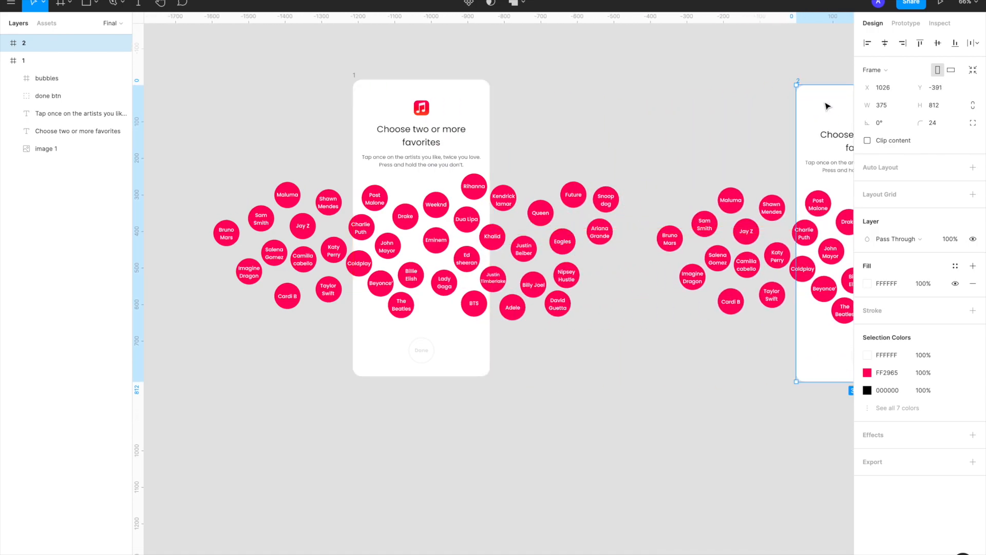
Enlarge the Eminem circle in frame 2 to 106 × 106 and reposition it so that it surrounds its label evenly
{"action": "scroll", "coordinate": [605, 194], "scroll_direction": "right", "scroll_amount": 5}
{"action": "scroll", "coordinate": [603, 192], "scroll_direction": "right", "scroll_amount": 3}
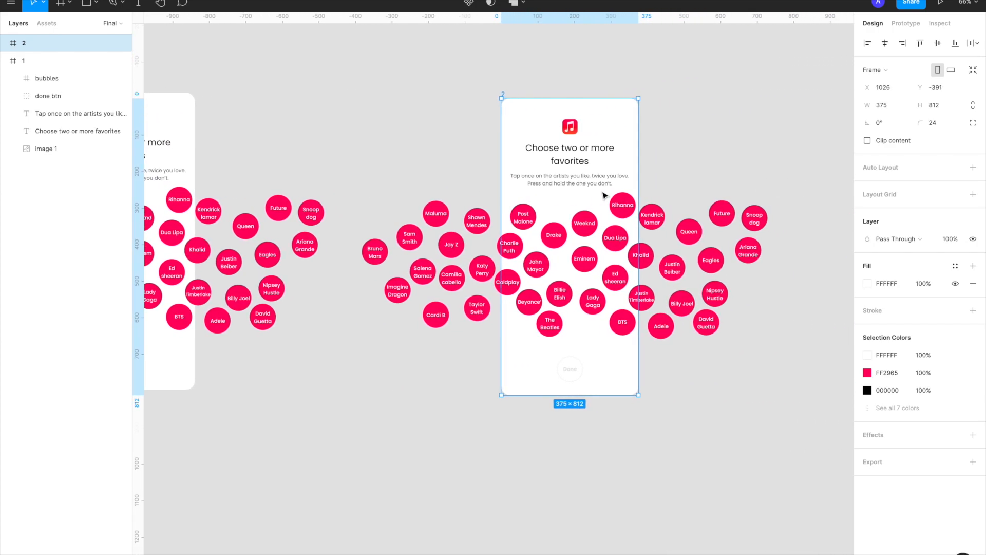
{"action": "scroll", "coordinate": [604, 196], "scroll_direction": "up", "scroll_amount": 3}
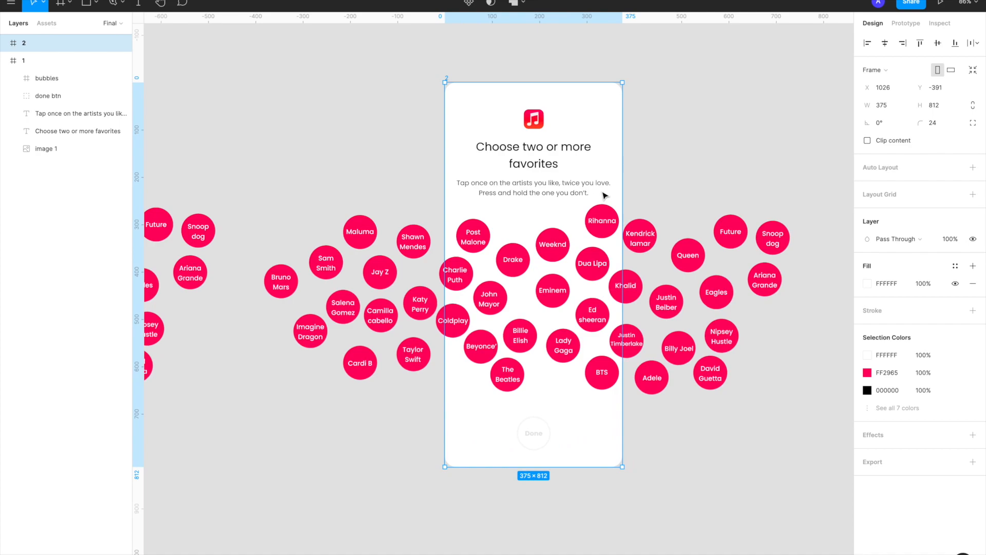
{"action": "scroll", "coordinate": [545, 236], "scroll_direction": "down", "scroll_amount": 3}
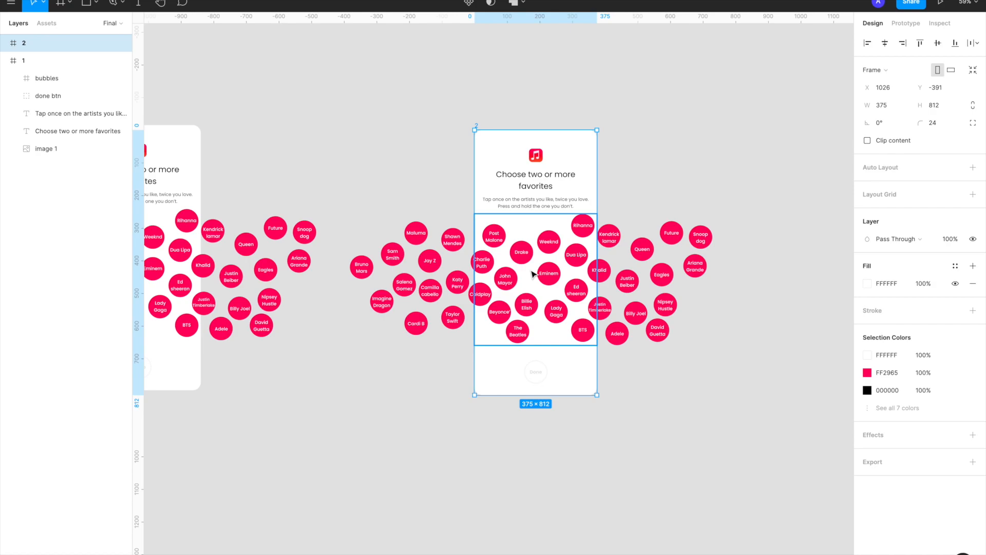
{"action": "scroll", "coordinate": [533, 274], "scroll_direction": "left", "scroll_amount": 5}
{"action": "scroll", "coordinate": [362, 288], "scroll_direction": "up", "scroll_amount": 1}
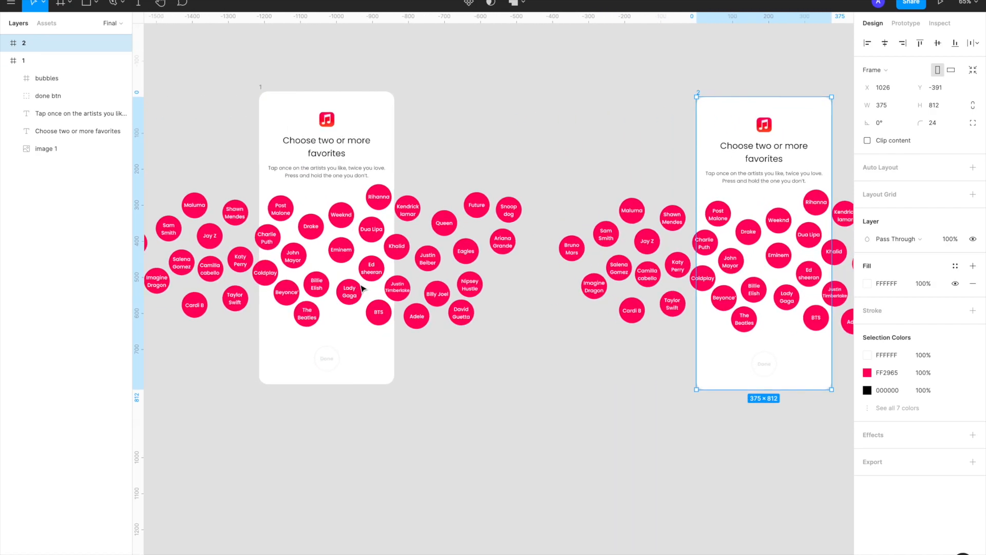
{"action": "scroll", "coordinate": [349, 259], "scroll_direction": "up", "scroll_amount": 5}
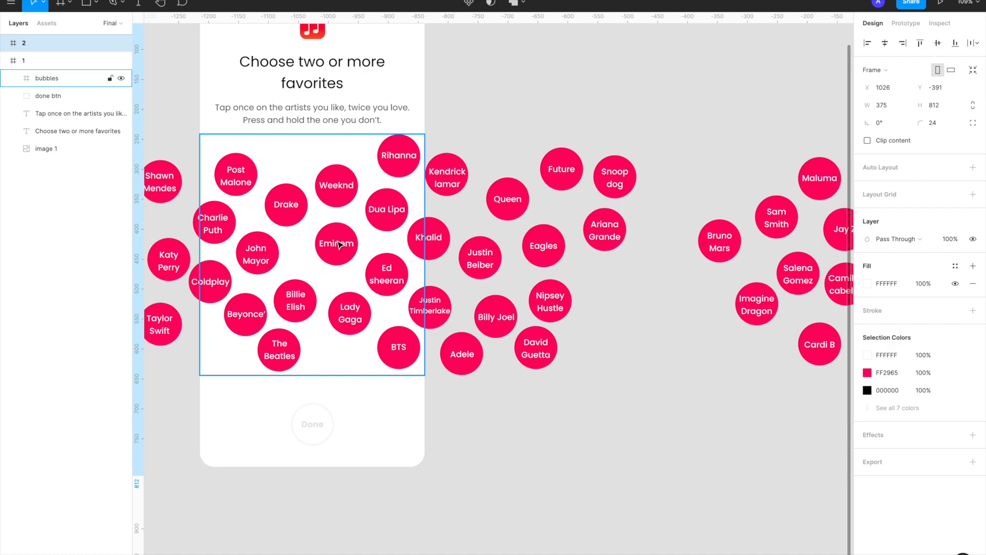
{"action": "key", "text": "shift+2"}
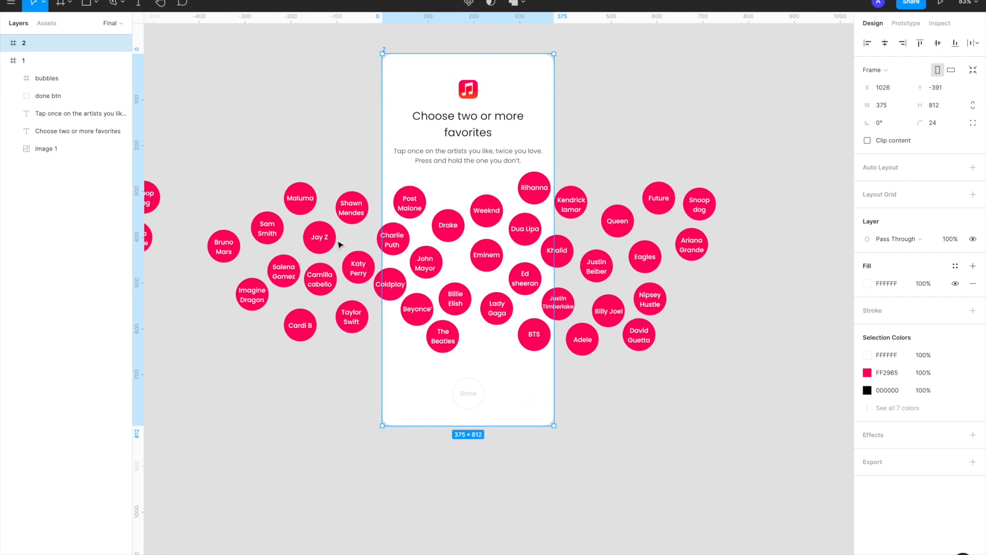
{"action": "scroll", "coordinate": [434, 233], "scroll_direction": "up", "scroll_amount": 3}
{"action": "double_click", "coordinate": [485, 255]}
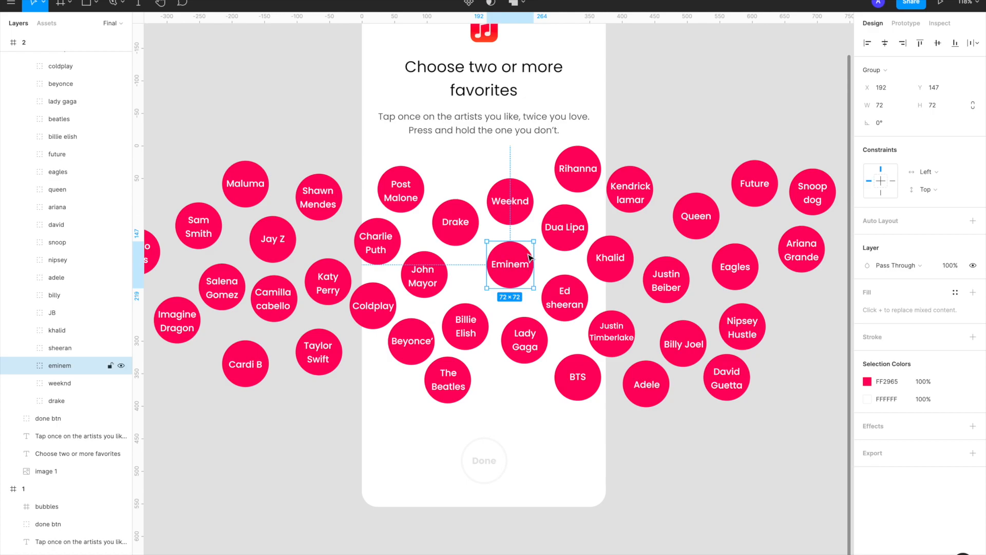
{"action": "double_click", "coordinate": [518, 254]}
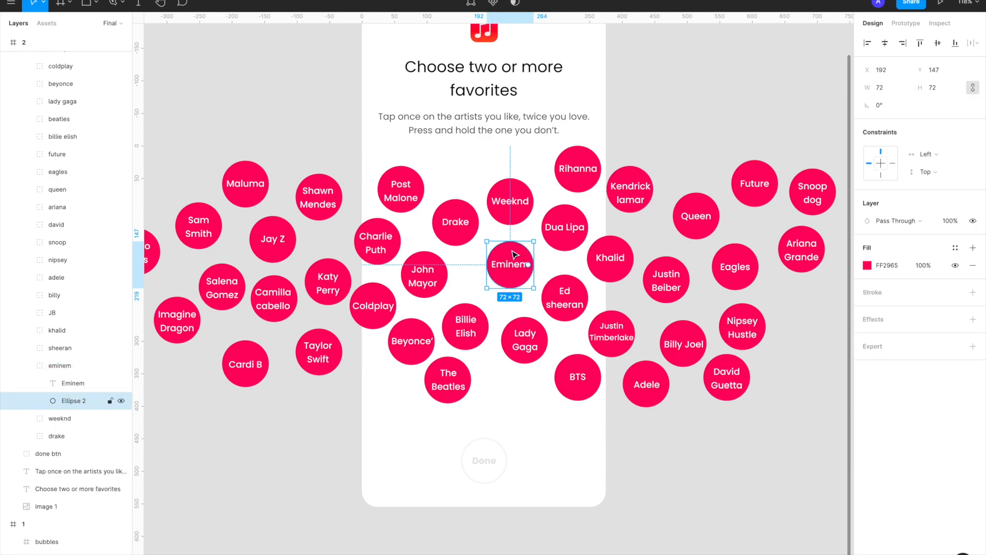
{"action": "left_click", "coordinate": [933, 87]}
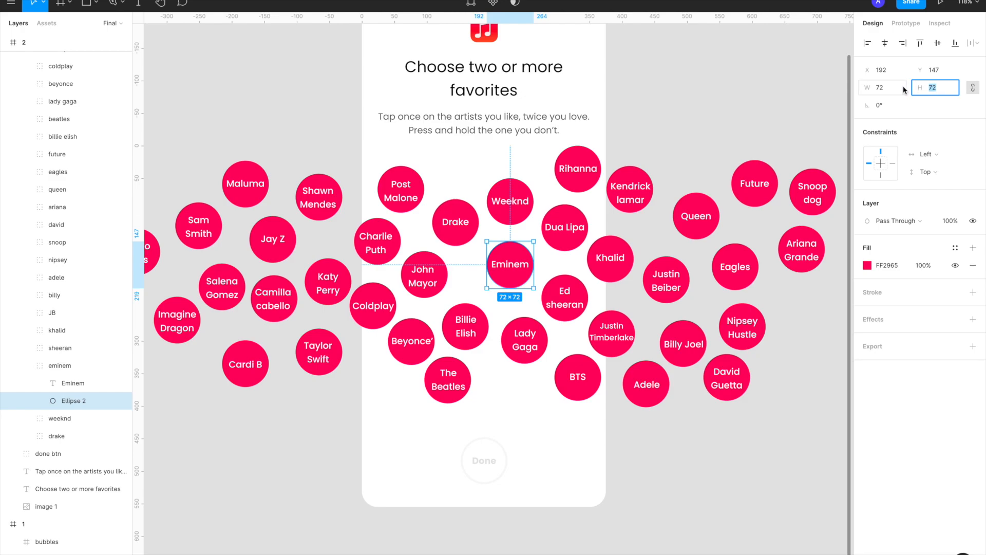
{"action": "key", "text": "Return"}
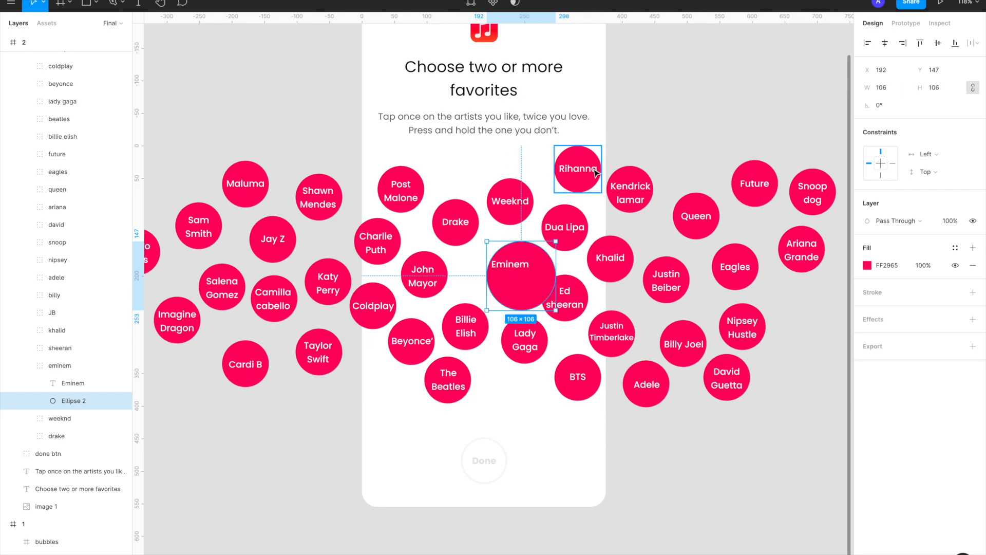
{"action": "left_click_drag", "start_coordinate": [543, 257], "coordinate": [531, 247]}
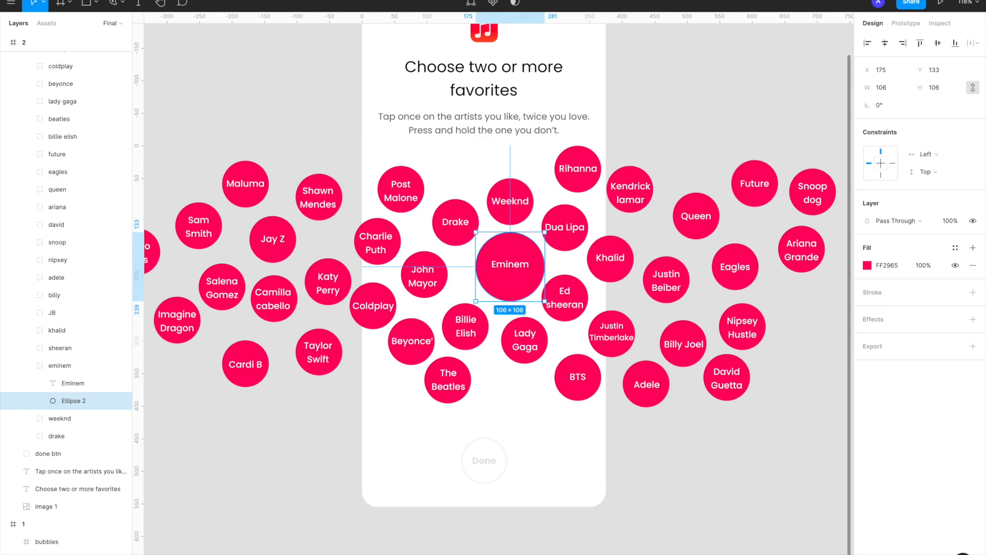
Switch to the browser's Google Images results, copy the ABC News photo of Eminem, and paste it in Figma as the enlarged circle's fill
{"action": "mouse_move", "coordinate": [494, 553]}
{"action": "left_click", "coordinate": [547, 553]}
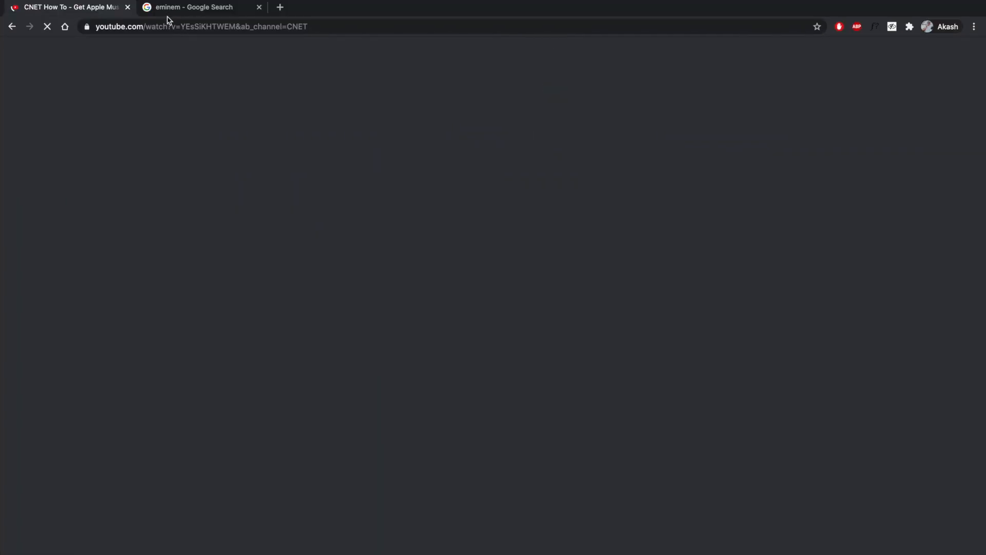
{"action": "left_click", "coordinate": [172, 7]}
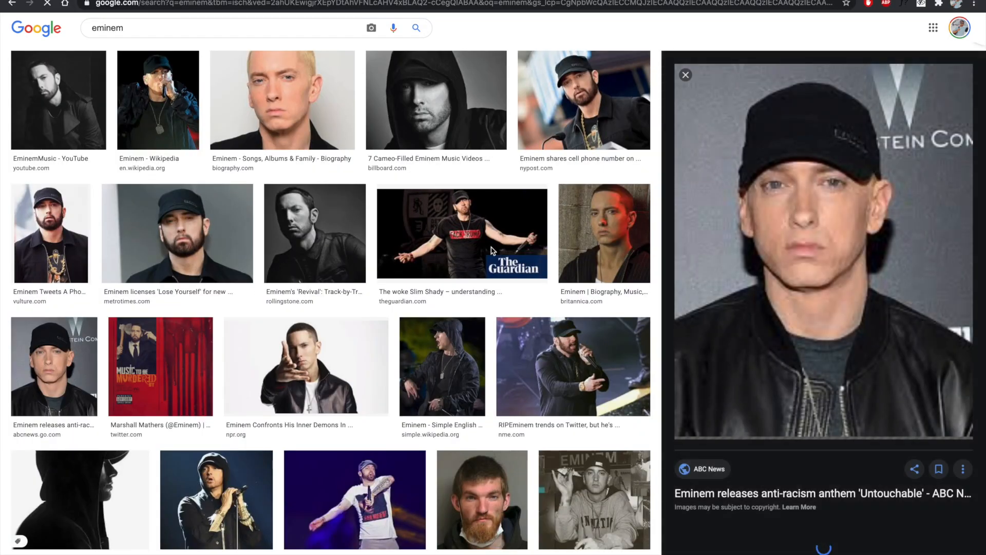
{"action": "right_click", "coordinate": [836, 224]}
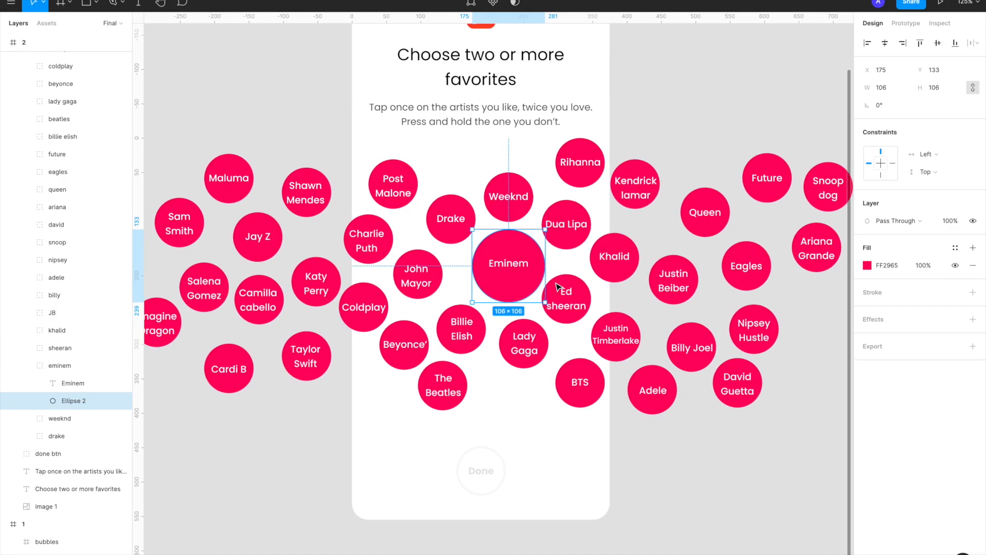
{"action": "scroll", "coordinate": [534, 286], "scroll_direction": "up", "scroll_amount": 5}
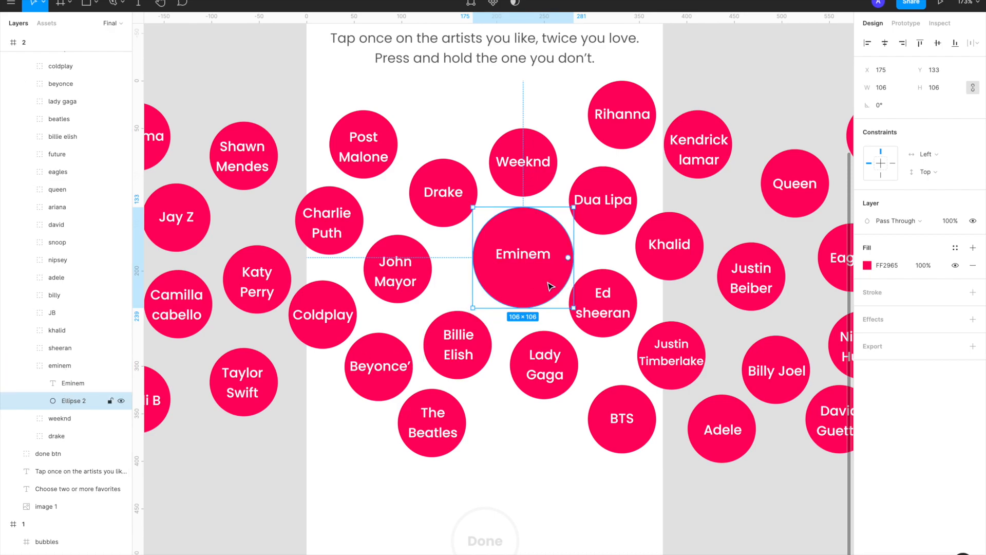
{"action": "key", "text": "super+alt+v"}
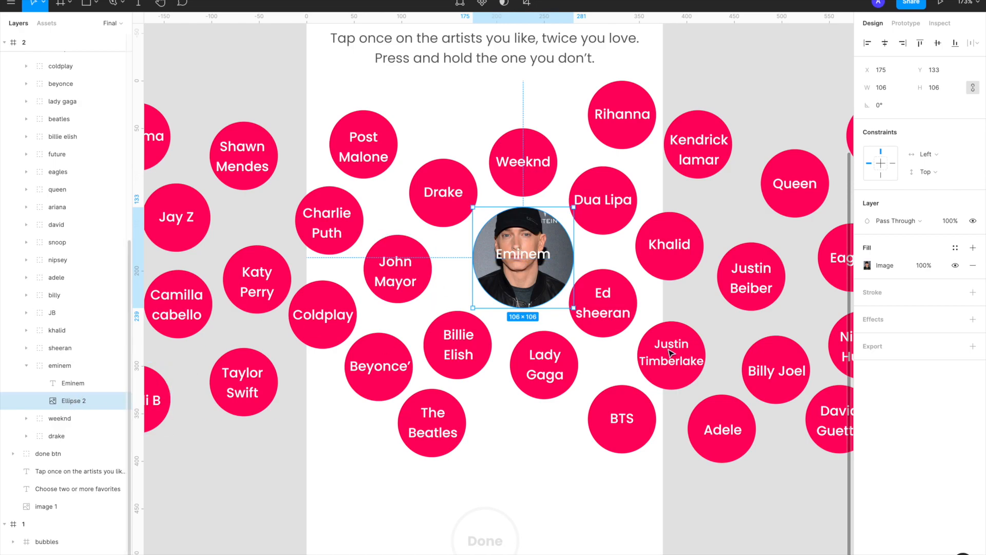
Add a solid FF2965 fill at 30% opacity over the photo in the Eminem circle
{"action": "left_click", "coordinate": [973, 248]}
{"action": "left_click", "coordinate": [867, 265]}
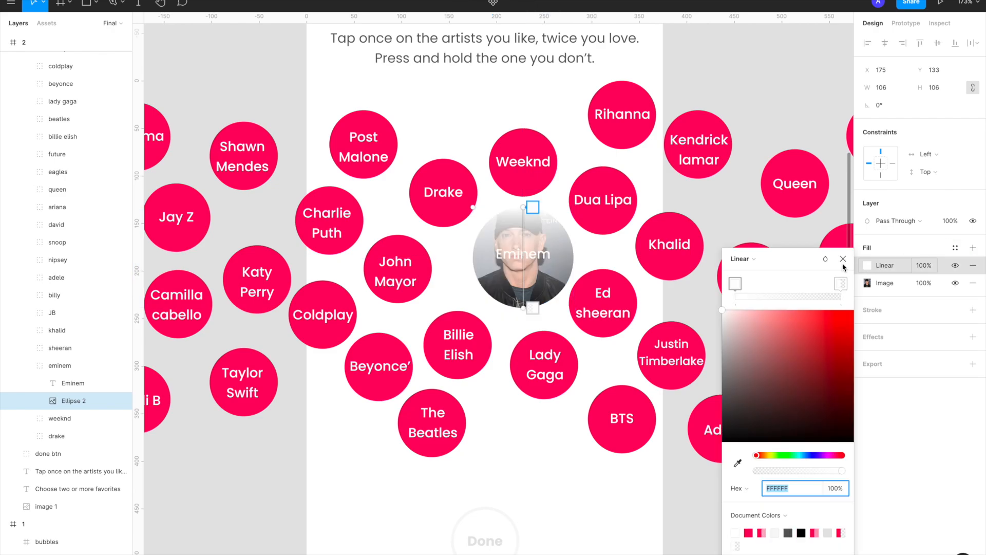
{"action": "left_click", "coordinate": [742, 258]}
{"action": "left_click", "coordinate": [751, 247]}
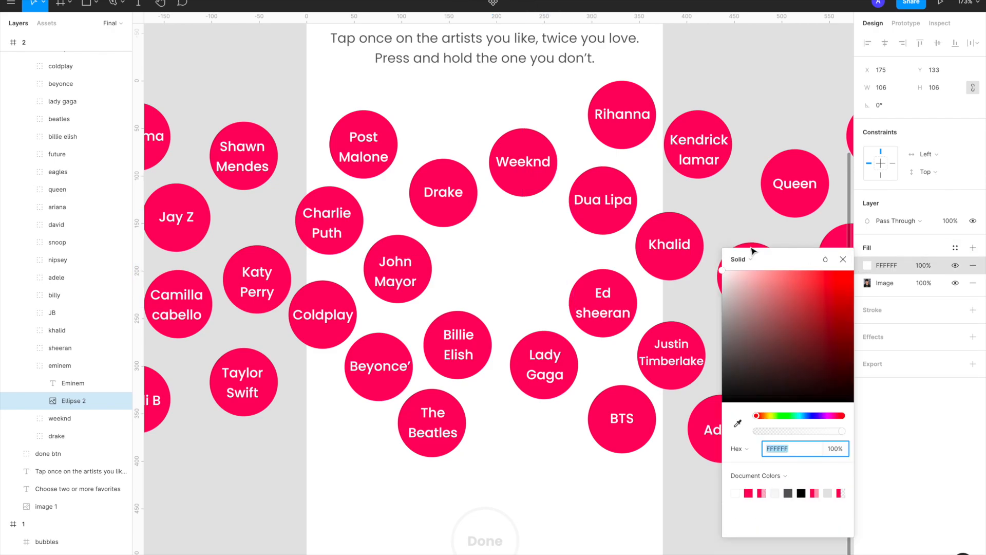
{"action": "left_click", "coordinate": [750, 492]}
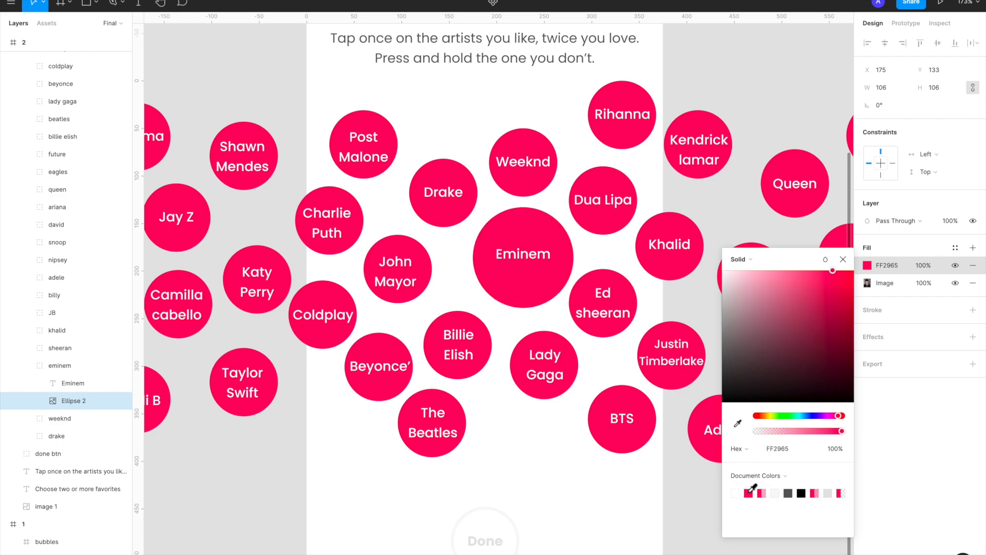
{"action": "left_click_drag", "start_coordinate": [804, 434], "coordinate": [783, 431]}
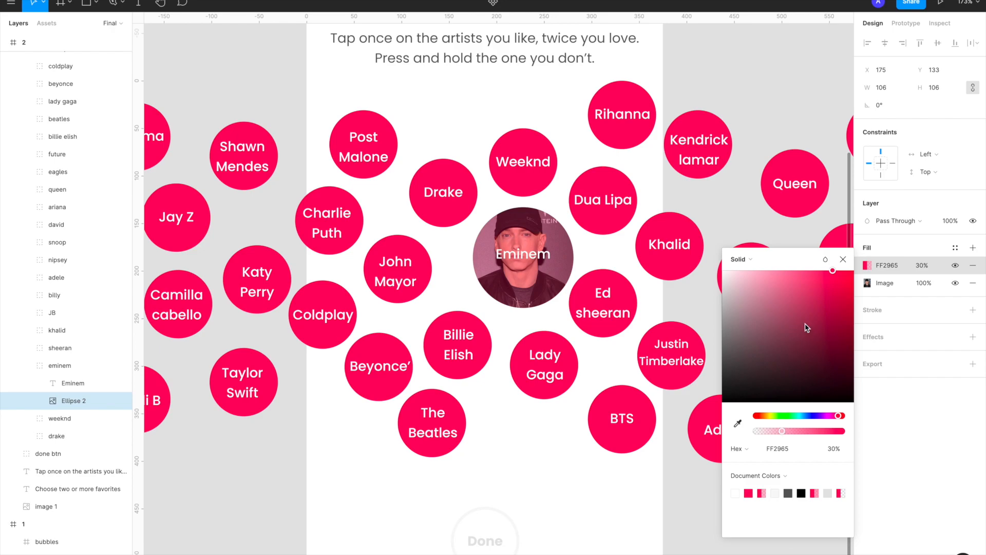
{"action": "left_click", "coordinate": [843, 259]}
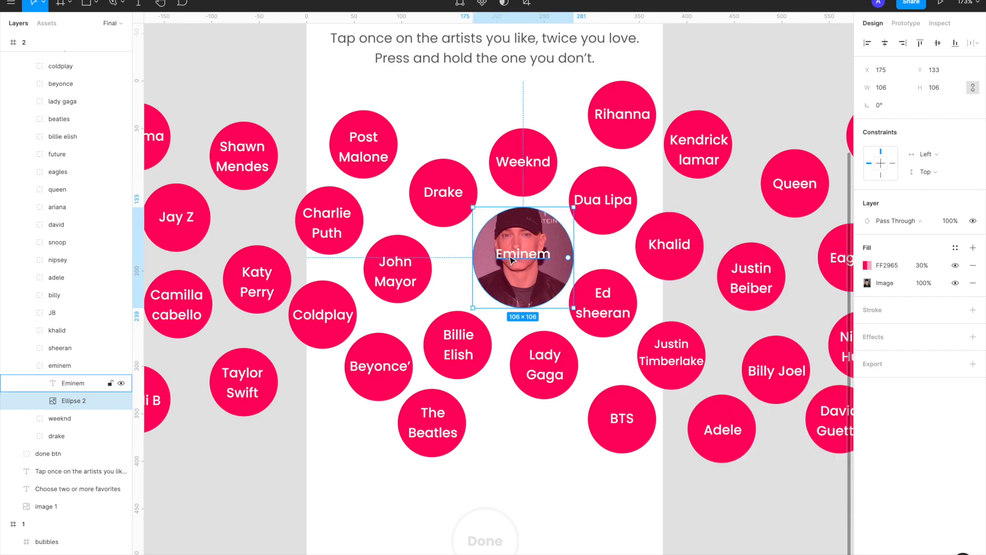
Nudge the "Eminem" label slightly down to Y 178 on the photo circle and deselect it
{"action": "left_click", "coordinate": [513, 260]}
{"action": "left_click_drag", "start_coordinate": [515, 260], "coordinate": [515, 264]}
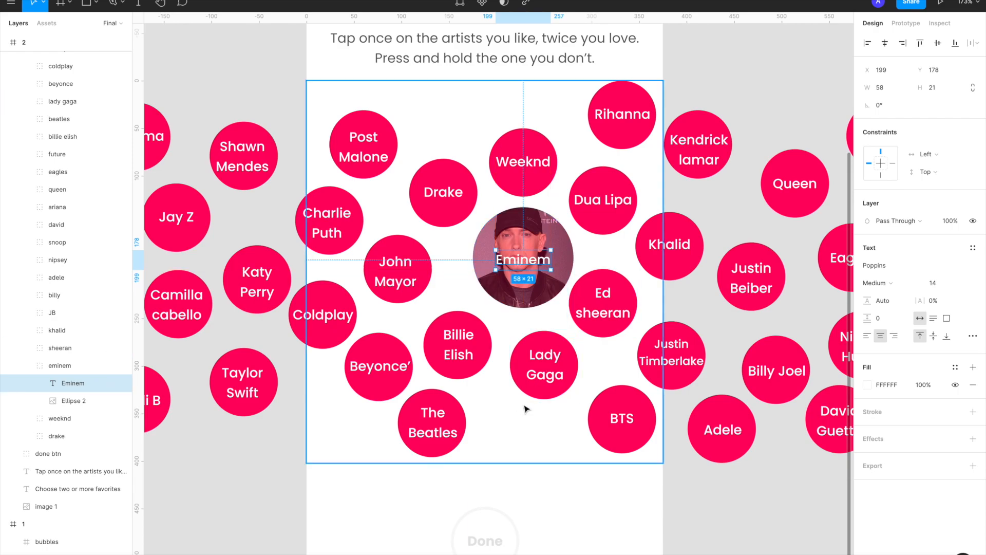
{"action": "left_click", "coordinate": [586, 479]}
{"action": "scroll", "coordinate": [528, 357], "scroll_direction": "down", "scroll_amount": 3}
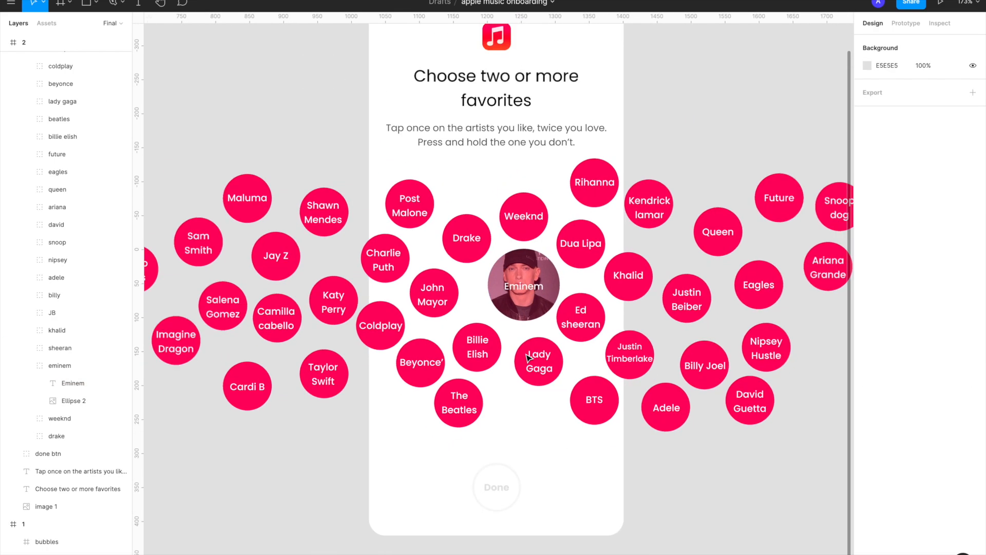
{"action": "scroll", "coordinate": [529, 358], "scroll_direction": "left", "scroll_amount": 1}
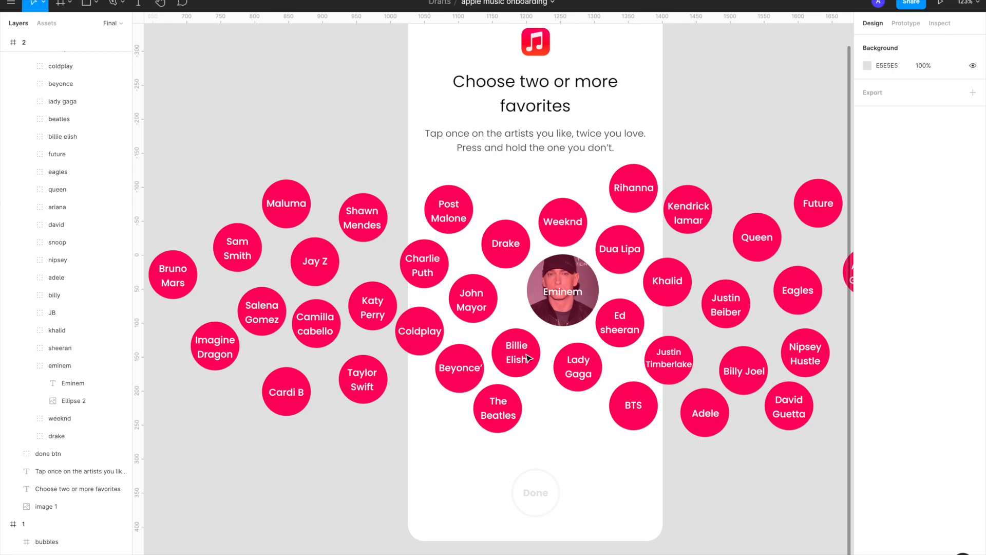
Shift the Dua Lipa, Weeknd, Drake and Post Malone bubbles in frame 2 outward, away from the enlarged Eminem circle
{"action": "scroll", "coordinate": [529, 358], "scroll_direction": "down", "scroll_amount": 6}
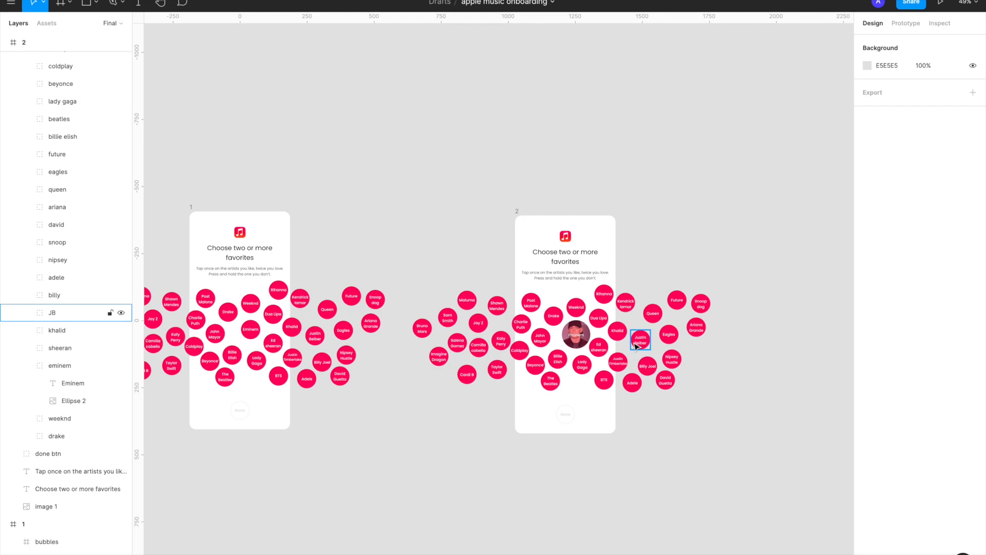
{"action": "scroll", "coordinate": [636, 345], "scroll_direction": "up", "scroll_amount": 4}
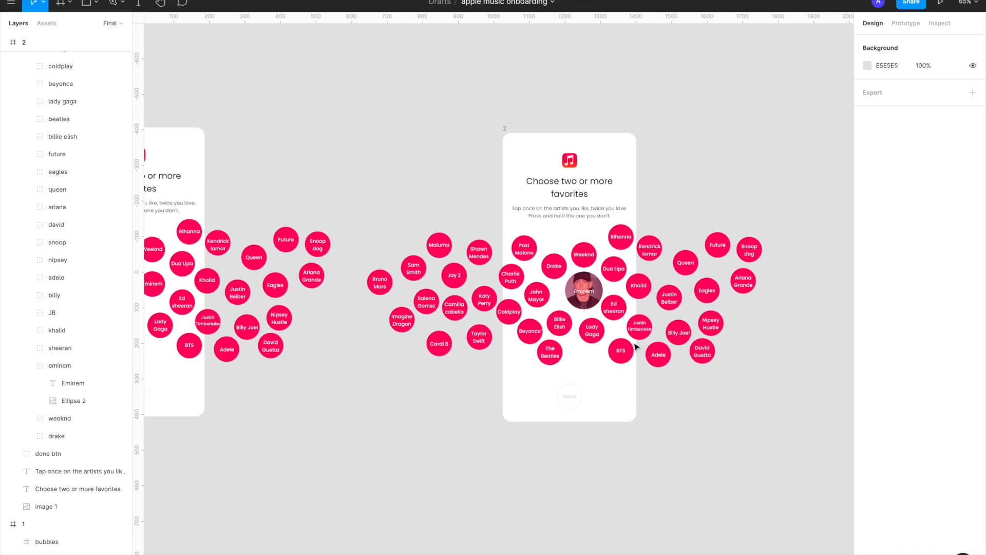
{"action": "double_click", "coordinate": [606, 237]}
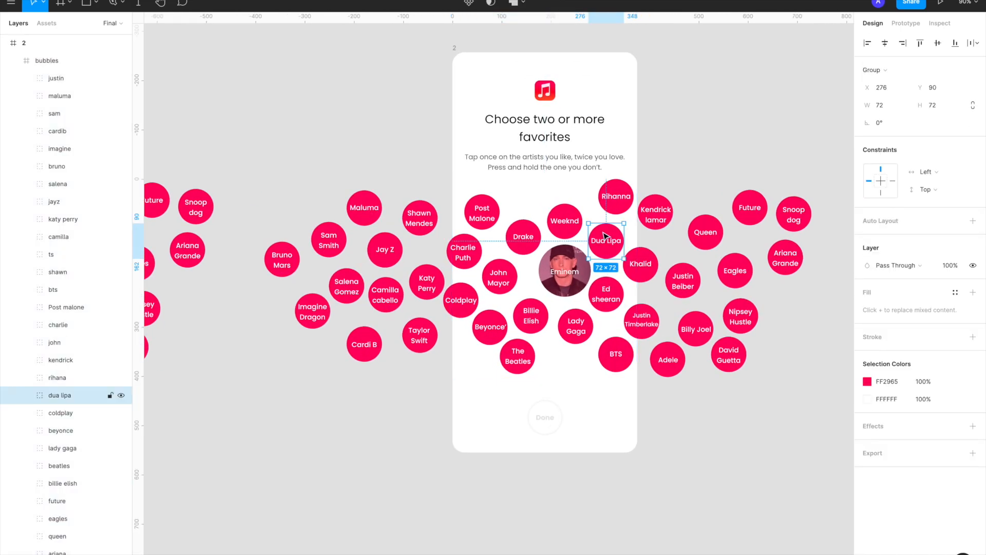
{"action": "left_click_drag", "start_coordinate": [605, 235], "coordinate": [573, 210]}
{"action": "scroll", "coordinate": [545, 226], "scroll_direction": "left", "scroll_amount": 3}
{"action": "left_click", "coordinate": [642, 218]}
{"action": "left_click_drag", "start_coordinate": [641, 220], "coordinate": [629, 216]}
{"action": "left_click_drag", "start_coordinate": [683, 239], "coordinate": [678, 230]}
{"action": "left_click_drag", "start_coordinate": [725, 290], "coordinate": [767, 261]}
Shift the Khalid and Justin Beiber bubbles in frame 2 slightly further right to open space around the Eminem circle
{"action": "scroll", "coordinate": [720, 284], "scroll_direction": "right", "scroll_amount": 2}
{"action": "scroll", "coordinate": [719, 284], "scroll_direction": "right", "scroll_amount": 1}
{"action": "double_click", "coordinate": [731, 228]}
{"action": "double_click", "coordinate": [731, 228]}
{"action": "key", "text": "Escape"}
{"action": "double_click", "coordinate": [730, 228]}
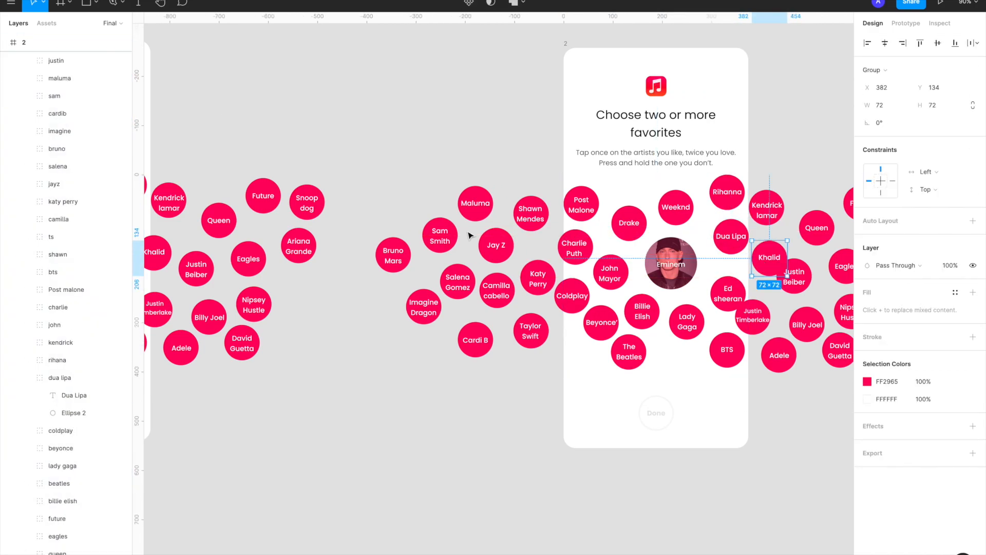
{"action": "left_click", "coordinate": [796, 278]}
{"action": "scroll", "coordinate": [796, 278], "scroll_direction": "up", "scroll_amount": 3}
{"action": "left_click_drag", "start_coordinate": [711, 284], "coordinate": [728, 284]}
{"action": "key", "text": "ctrl+z"}
Move Justin Timberlake right and up, BTS right and down, and nudge Ed Sheeran and John Mayor slightly up in frame 2
{"action": "left_click_drag", "start_coordinate": [656, 338], "coordinate": [679, 331]}
{"action": "left_click_drag", "start_coordinate": [624, 379], "coordinate": [635, 393]}
{"action": "left_click_drag", "start_coordinate": [621, 308], "coordinate": [620, 299]}
{"action": "left_click_drag", "start_coordinate": [463, 279], "coordinate": [464, 276]}
{"action": "left_click", "coordinate": [417, 281]}
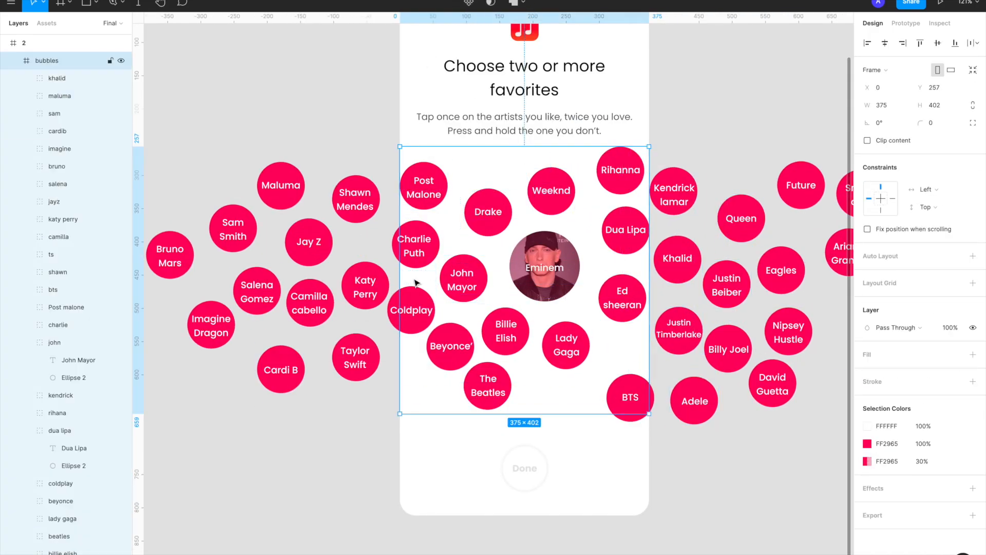
Move the Charlie Puth and Coldplay bubbles outward past frame 2's left edge, and nudge Billie Elish and The Beatles slightly down
{"action": "left_click_drag", "start_coordinate": [416, 248], "coordinate": [402, 247]}
{"action": "left_click_drag", "start_coordinate": [409, 312], "coordinate": [398, 328]}
{"action": "double_click", "coordinate": [489, 387]}
{"action": "scroll", "coordinate": [599, 377], "scroll_direction": "down", "scroll_amount": 3}
{"action": "left_click_drag", "start_coordinate": [575, 343], "coordinate": [580, 346]}
{"action": "left_click_drag", "start_coordinate": [567, 376], "coordinate": [565, 381]}
{"action": "left_click", "coordinate": [409, 447]}
{"action": "scroll", "coordinate": [409, 447], "scroll_direction": "left", "scroll_amount": 2}
{"action": "scroll", "coordinate": [410, 447], "scroll_direction": "down", "scroll_amount": 3}
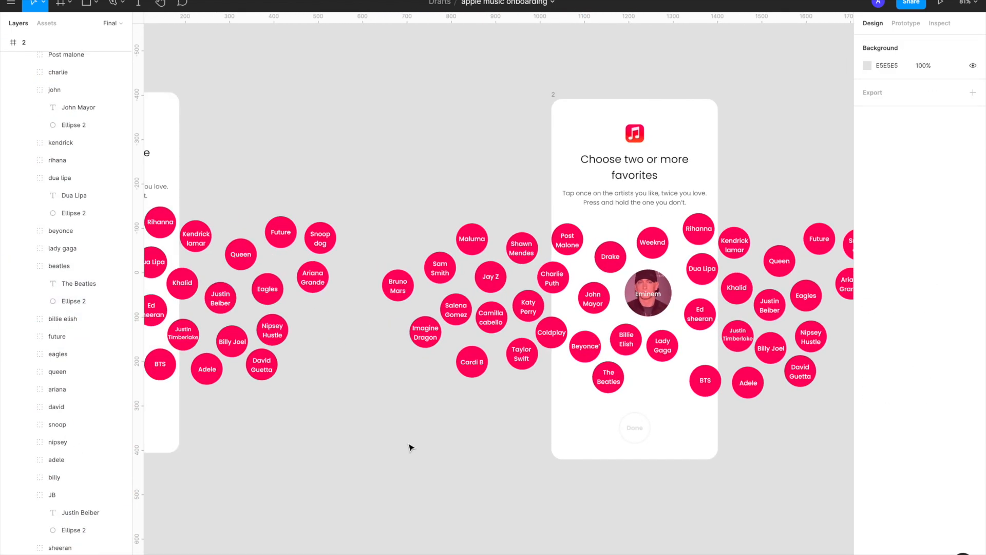
Link the Eminem bubble in frame 1 to frame 2 with an On Tap, Navigate To prototype interaction
{"action": "scroll", "coordinate": [408, 444], "scroll_direction": "left", "scroll_amount": 2}
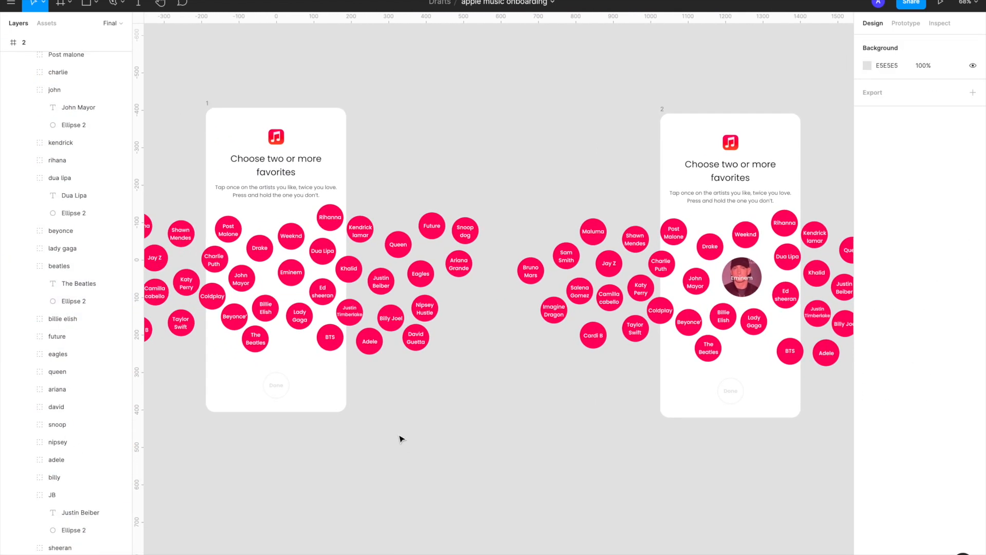
{"action": "scroll", "coordinate": [593, 270], "scroll_direction": "right", "scroll_amount": 5}
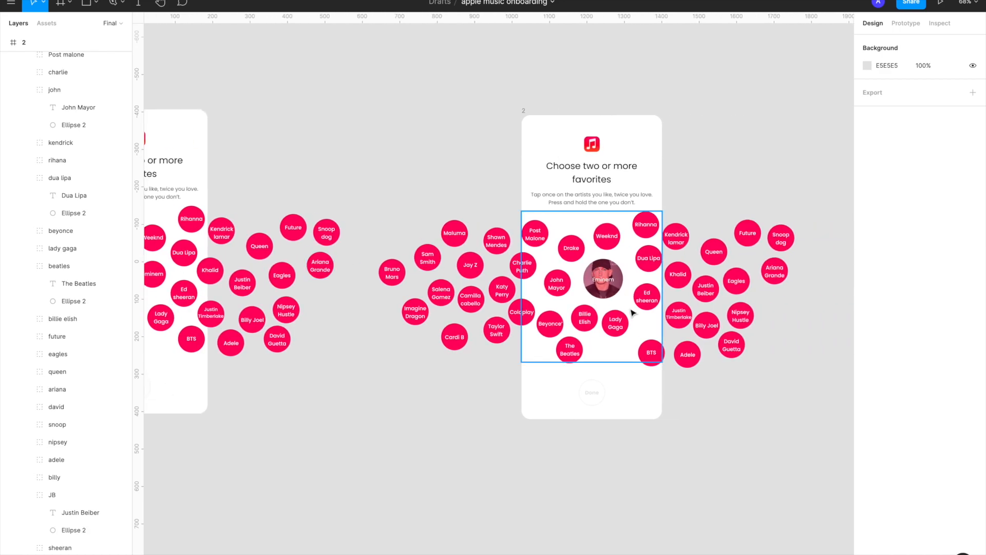
{"action": "scroll", "coordinate": [592, 279], "scroll_direction": "up", "scroll_amount": 5}
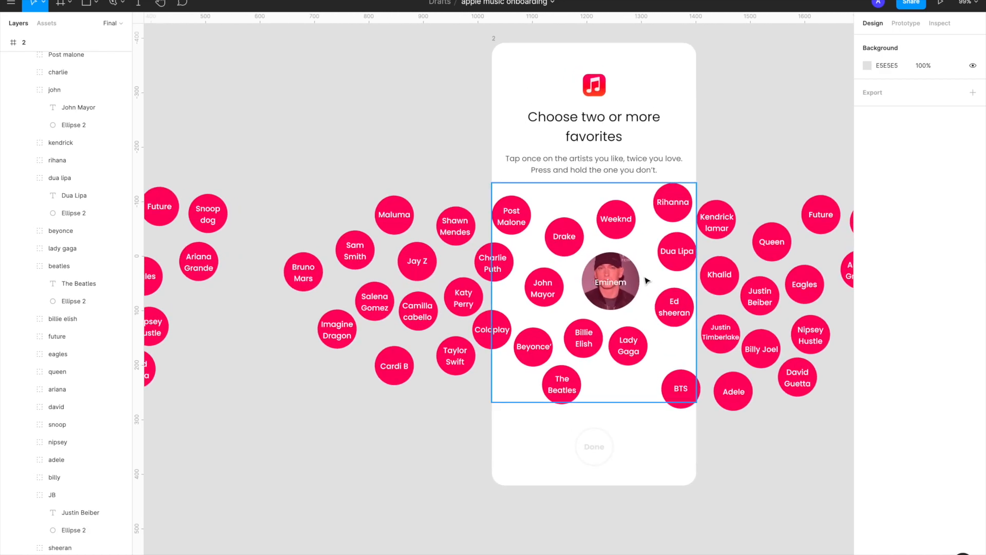
{"action": "scroll", "coordinate": [646, 280], "scroll_direction": "down", "scroll_amount": 5}
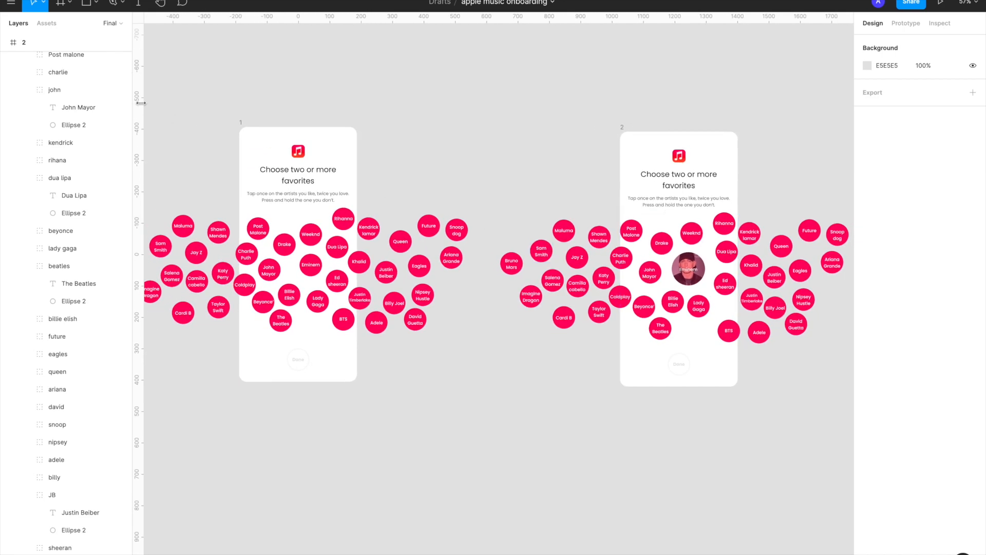
{"action": "left_click", "coordinate": [241, 122]}
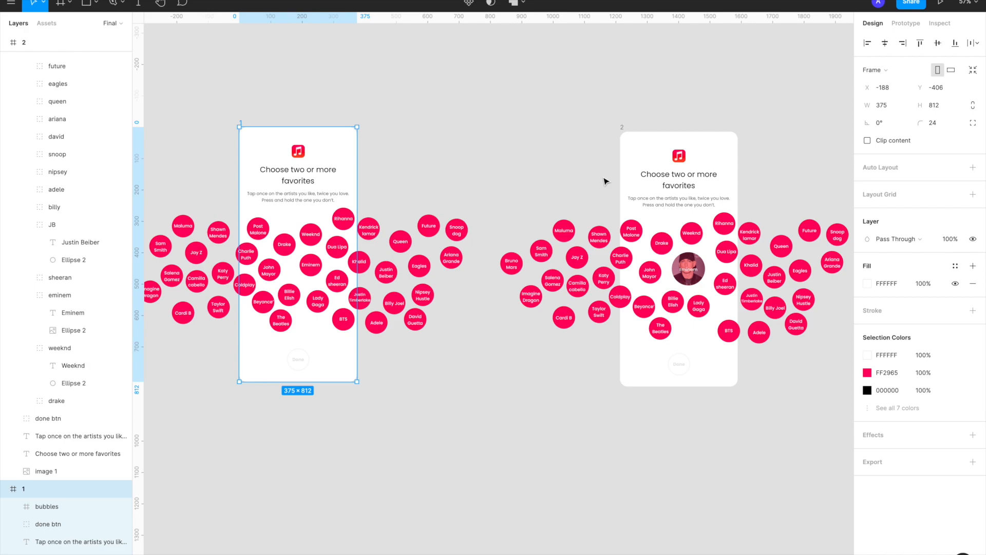
{"action": "left_click", "coordinate": [907, 23]}
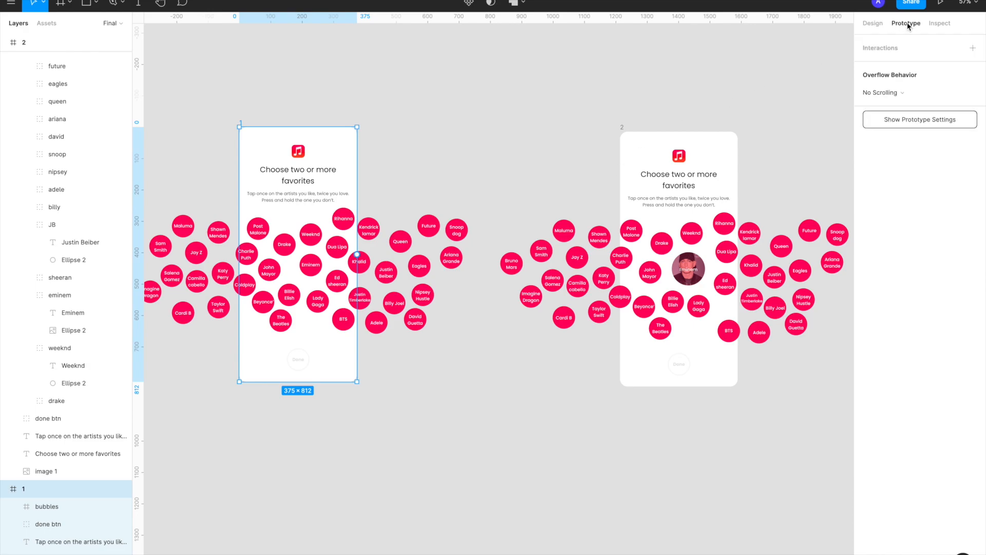
{"action": "left_click", "coordinate": [312, 266]}
{"action": "double_click", "coordinate": [314, 266]}
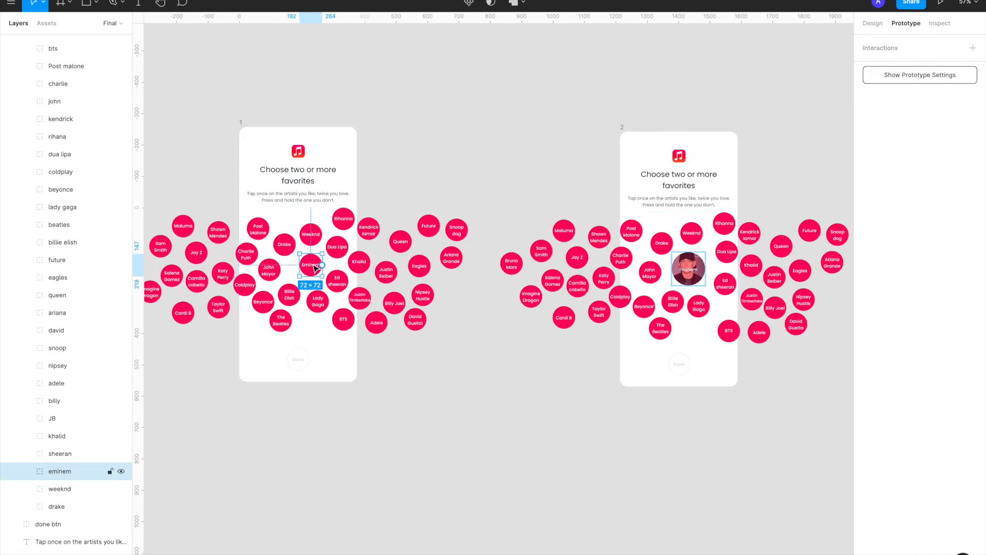
{"action": "scroll", "coordinate": [314, 268], "scroll_direction": "up", "scroll_amount": 2}
{"action": "left_click_drag", "start_coordinate": [323, 264], "coordinate": [644, 272]}
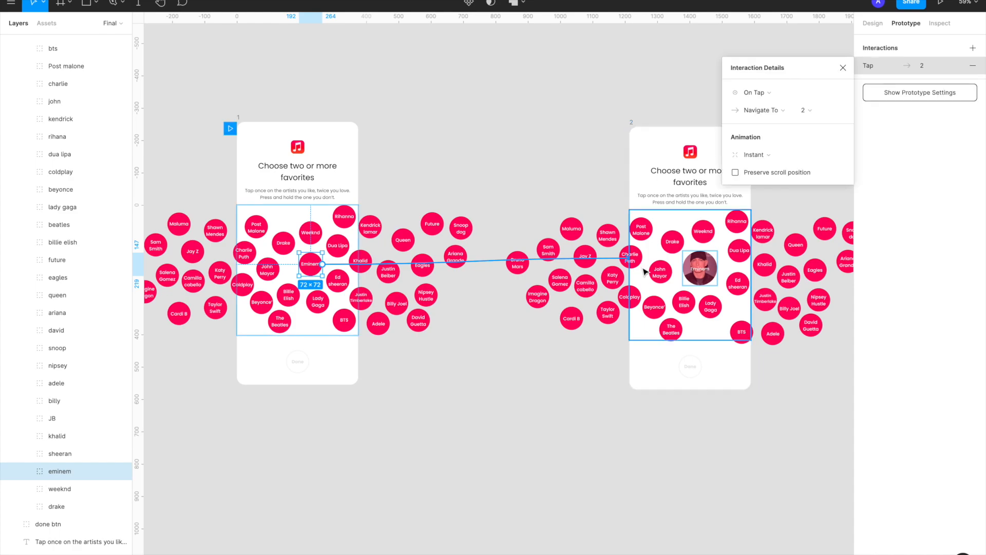
{"action": "scroll", "coordinate": [646, 272], "scroll_direction": "right", "scroll_amount": 2}
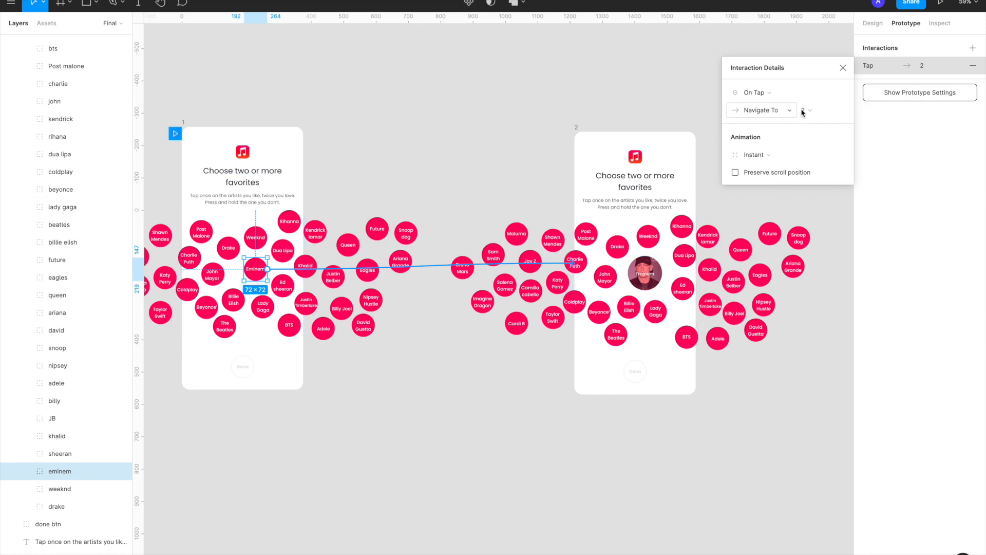
Set the Eminem tap interaction's animation to Smart Animate with Ease Out Back easing
{"action": "left_click", "coordinate": [772, 156]}
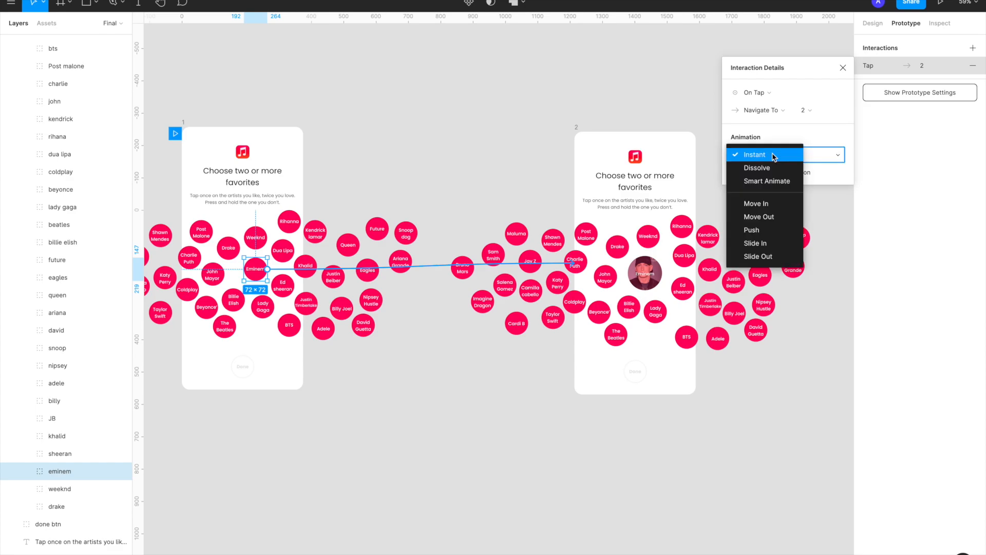
{"action": "left_click", "coordinate": [771, 180]}
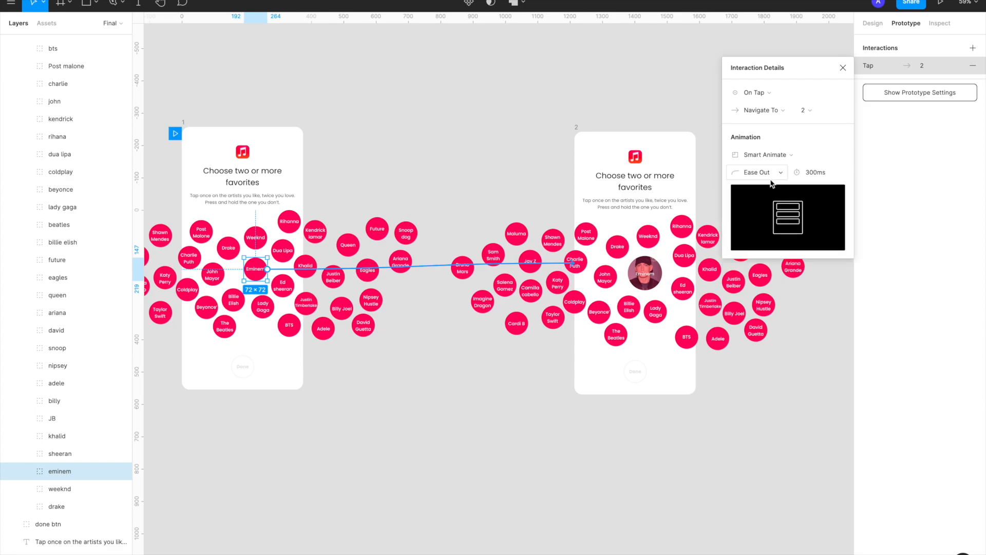
{"action": "left_click", "coordinate": [778, 175]}
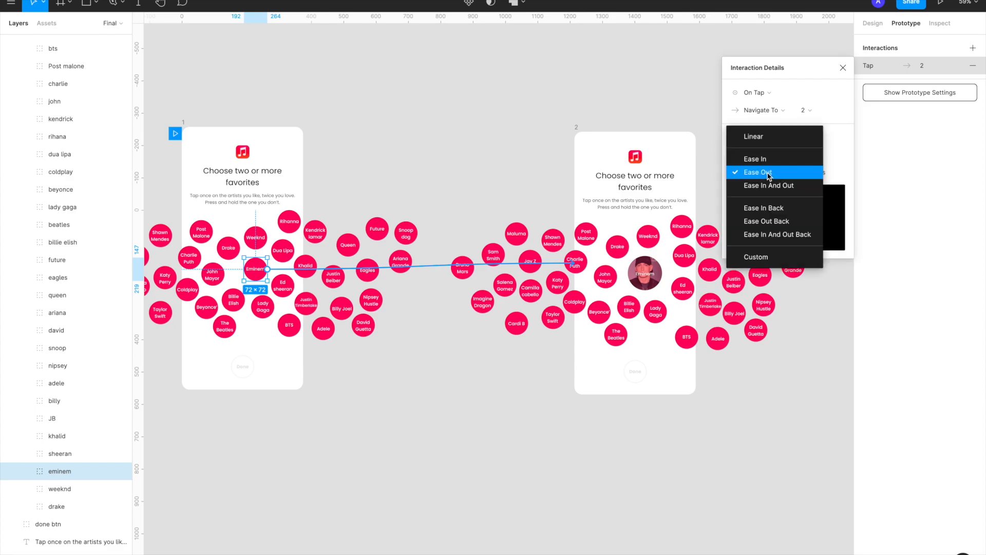
{"action": "left_click", "coordinate": [758, 223]}
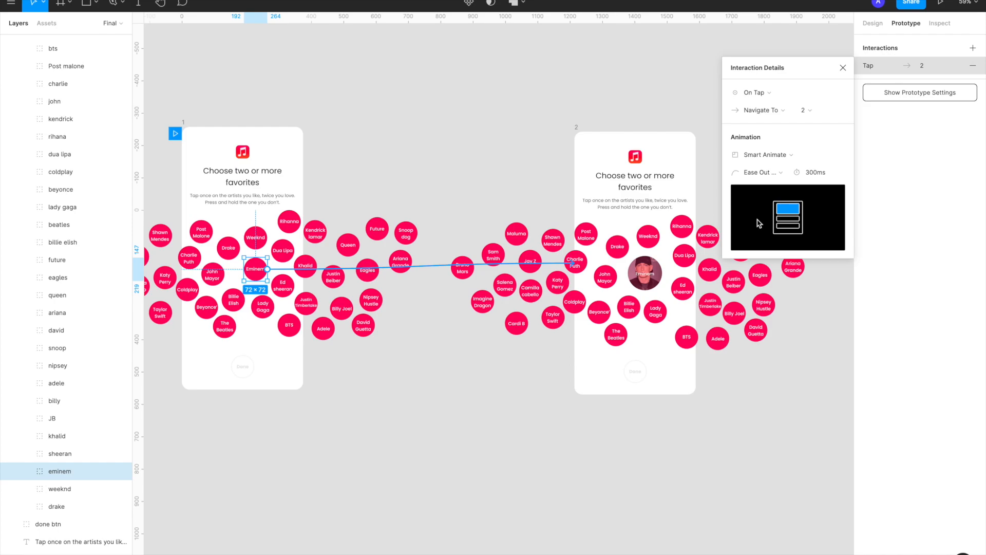
{"action": "left_click", "coordinate": [776, 174]}
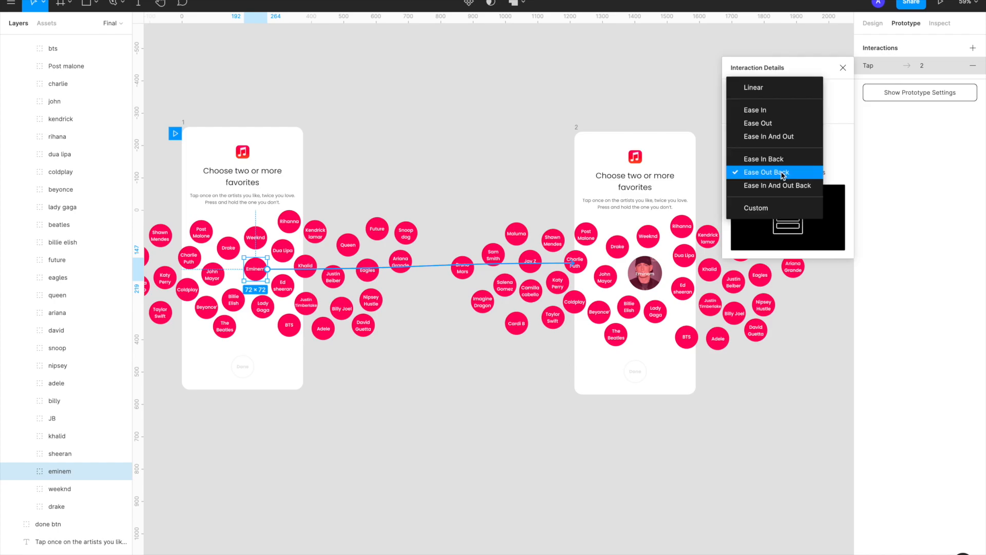
{"action": "left_click", "coordinate": [778, 173]}
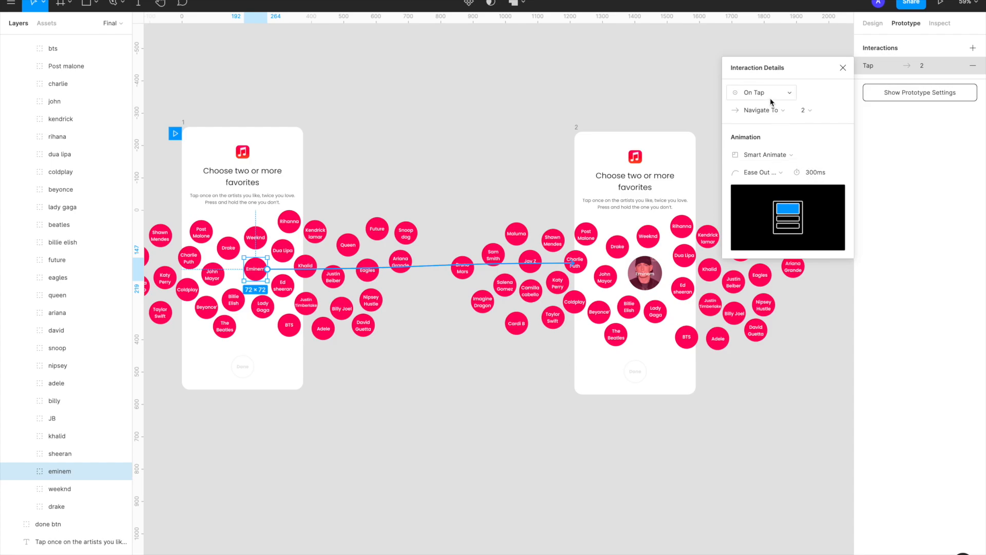
{"action": "left_click", "coordinate": [843, 68]}
Preview the prototype, tap the Eminem bubble to test its transition, and return to the design file
{"action": "scroll", "coordinate": [503, 179], "scroll_direction": "left", "scroll_amount": 3}
{"action": "left_click", "coordinate": [940, 4]}
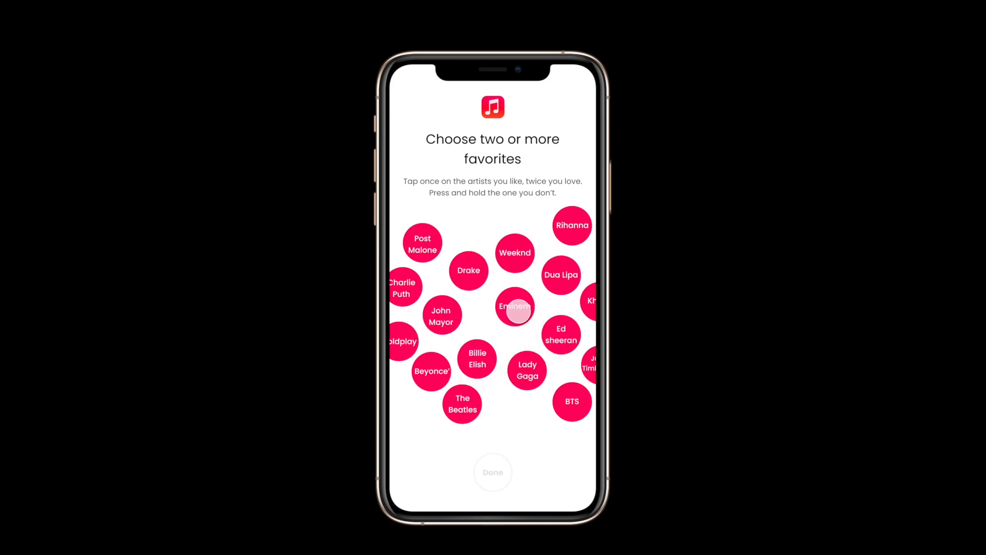
{"action": "left_click", "coordinate": [516, 313]}
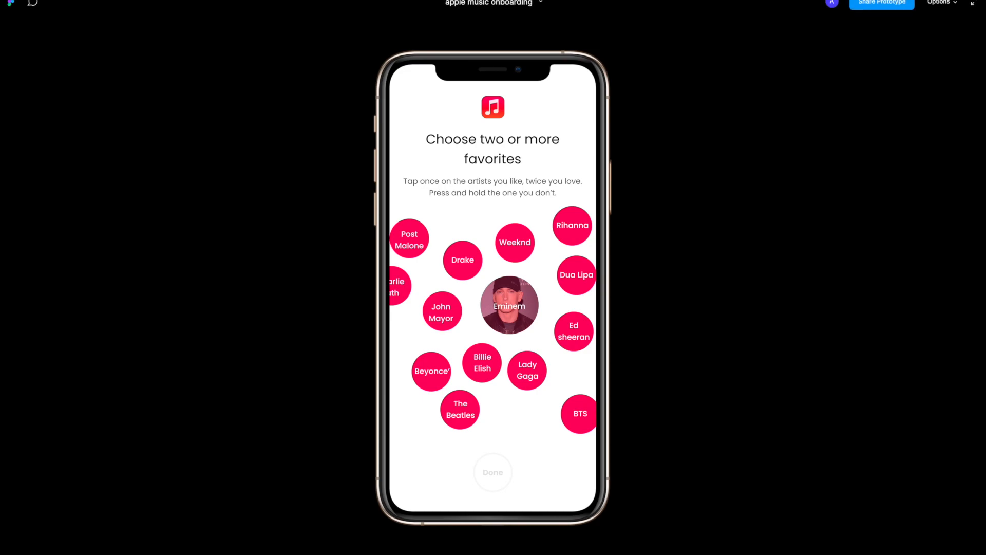
{"action": "left_click", "coordinate": [161, 1]}
Set the overflow behavior of frame 1's bubbles frame to Horizontal & Vertical Scrolling
{"action": "scroll", "coordinate": [286, 159], "scroll_direction": "left", "scroll_amount": 3}
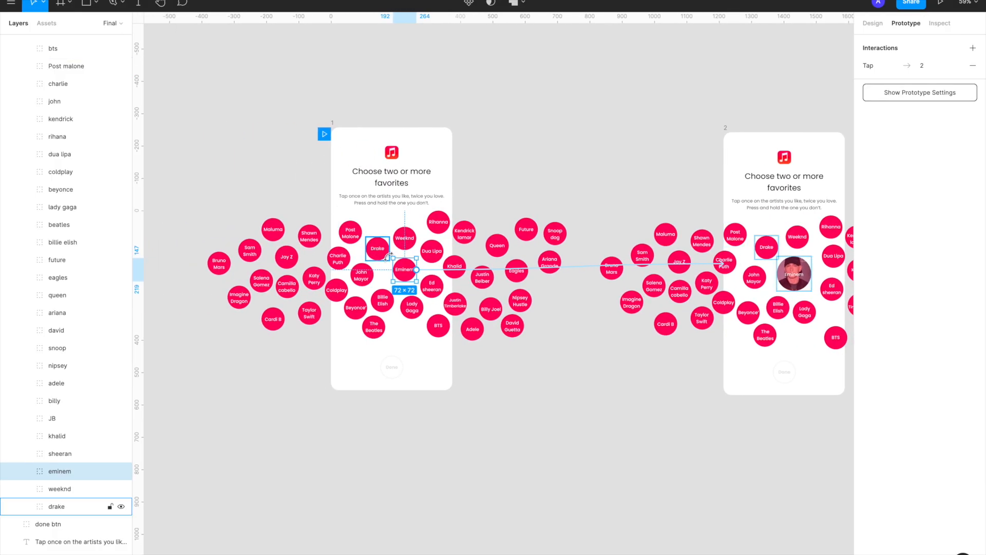
{"action": "left_click", "coordinate": [503, 198]}
{"action": "left_click", "coordinate": [454, 267]}
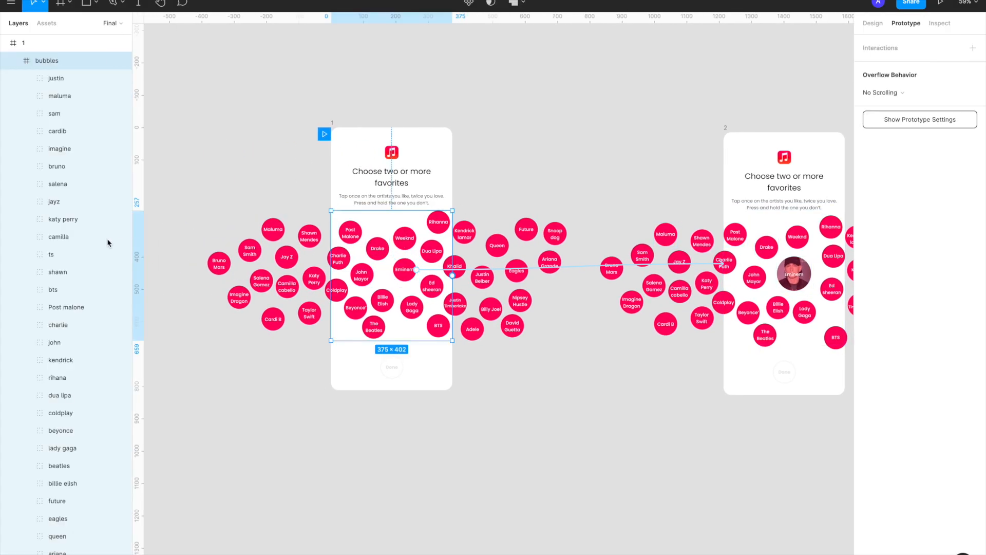
{"action": "left_click", "coordinate": [13, 62]}
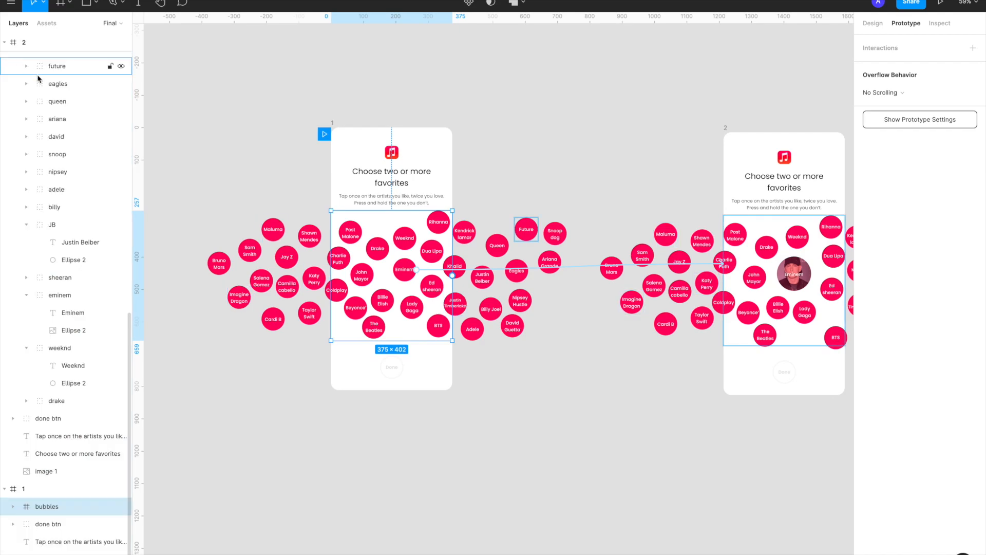
{"action": "left_click", "coordinate": [910, 94]}
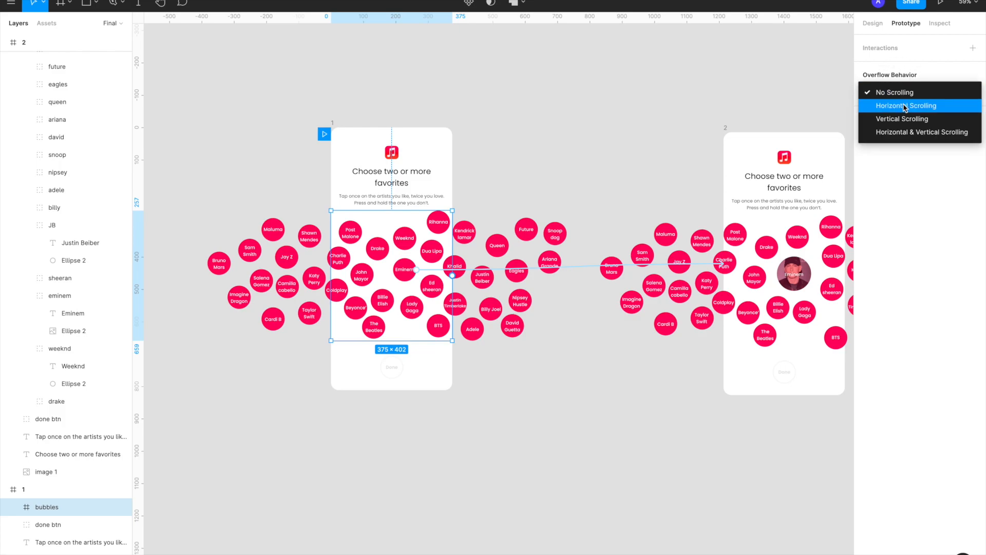
{"action": "left_click", "coordinate": [903, 132]}
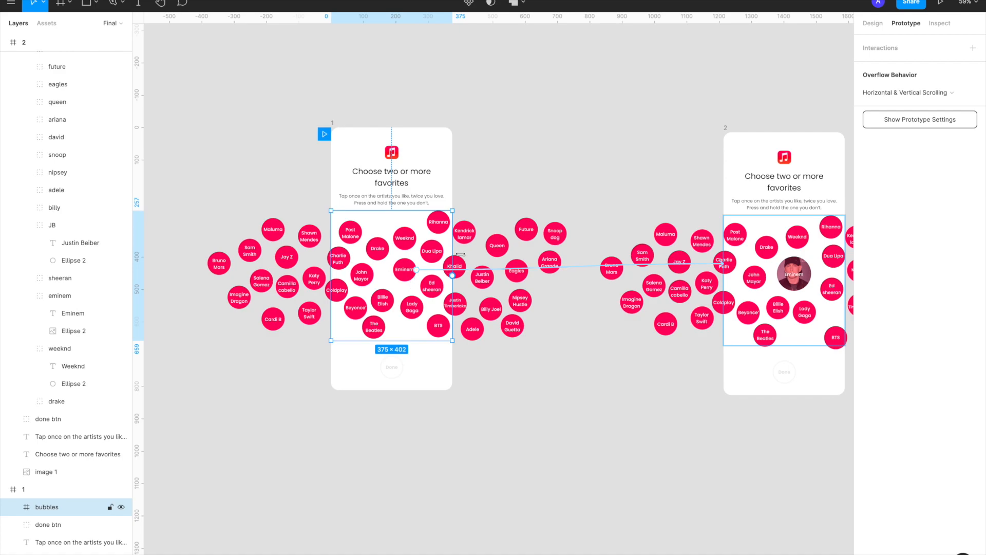
Give frame 2's bubbles frame the Horizontal & Vertical Scrolling overflow behavior and deselect it
{"action": "scroll", "coordinate": [468, 257], "scroll_direction": "right", "scroll_amount": 5}
{"action": "left_click", "coordinate": [717, 248]}
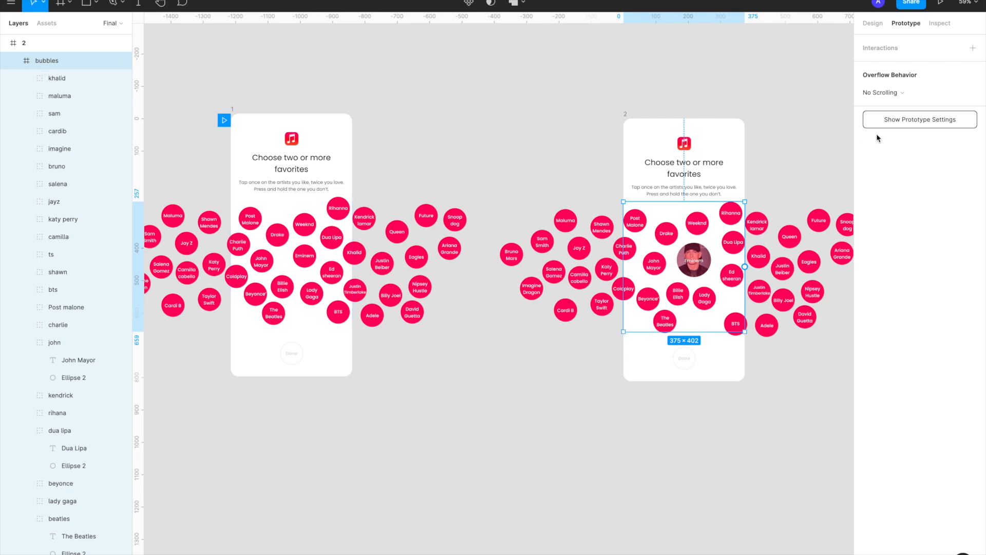
{"action": "left_click", "coordinate": [897, 94]}
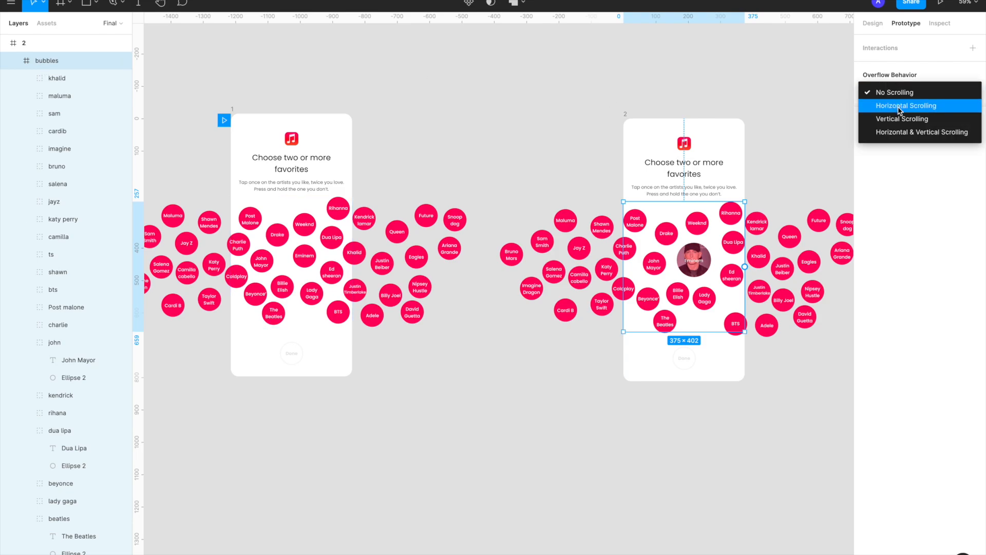
{"action": "left_click", "coordinate": [898, 132]}
{"action": "left_click", "coordinate": [652, 78]}
{"action": "scroll", "coordinate": [652, 78], "scroll_direction": "left", "scroll_amount": 2}
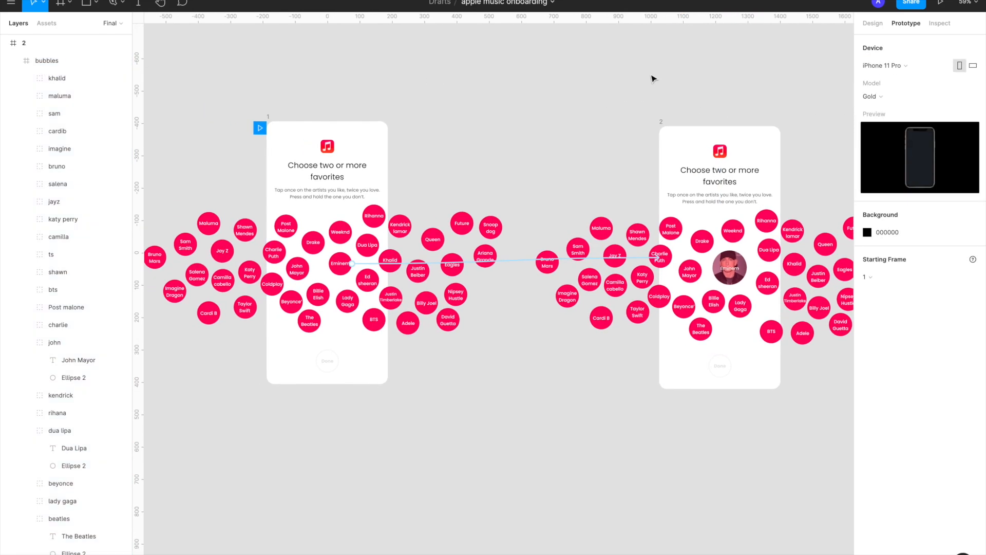
Test the prototype preview by scrolling the bubbles around and tapping the Eminem bubble
{"action": "left_click", "coordinate": [340, 0]}
{"action": "left_click_drag", "start_coordinate": [474, 337], "coordinate": [452, 311]}
{"action": "left_click_drag", "start_coordinate": [571, 319], "coordinate": [464, 325]}
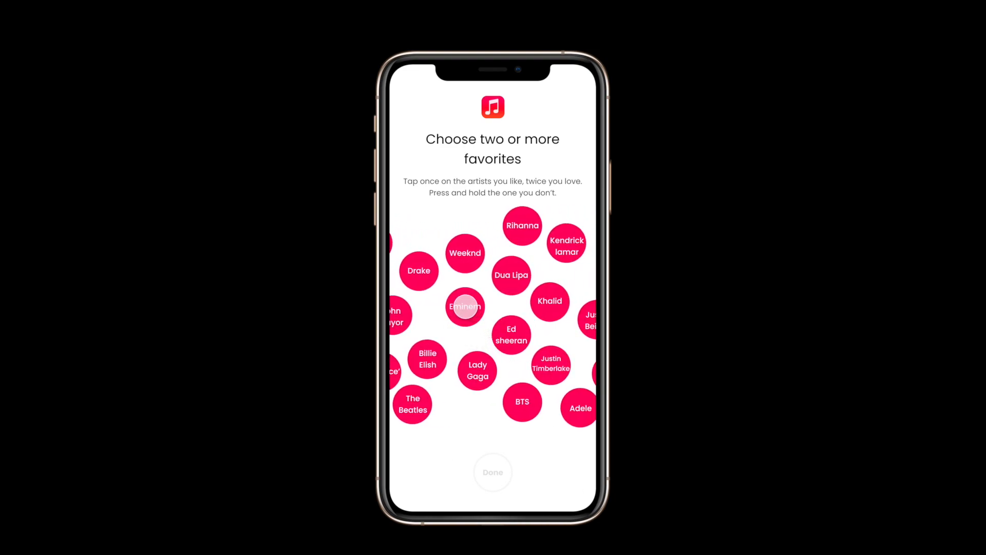
{"action": "left_click", "coordinate": [465, 307]}
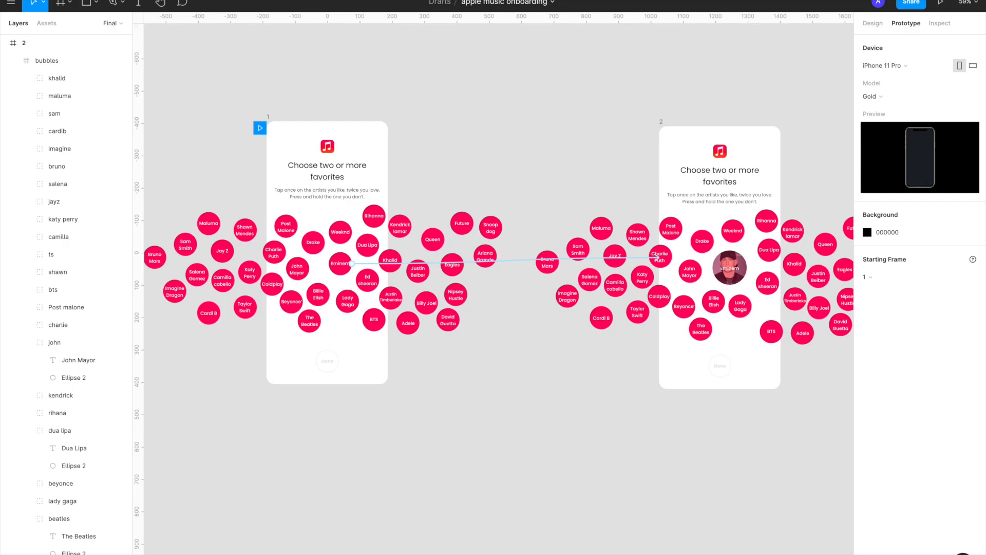
{"action": "scroll", "coordinate": [393, 254], "scroll_direction": "down", "scroll_amount": 3}
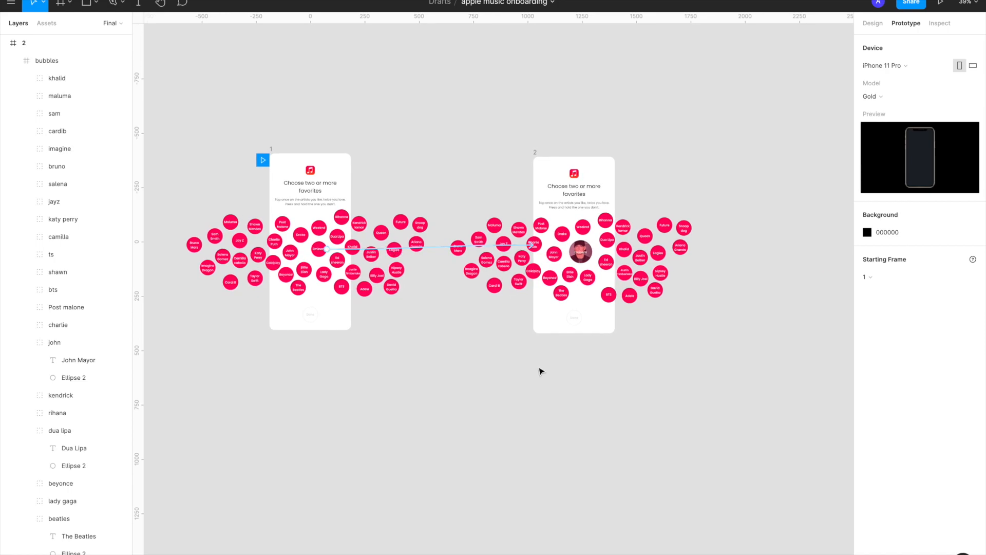
{"action": "scroll", "coordinate": [541, 371], "scroll_direction": "up", "scroll_amount": 2}
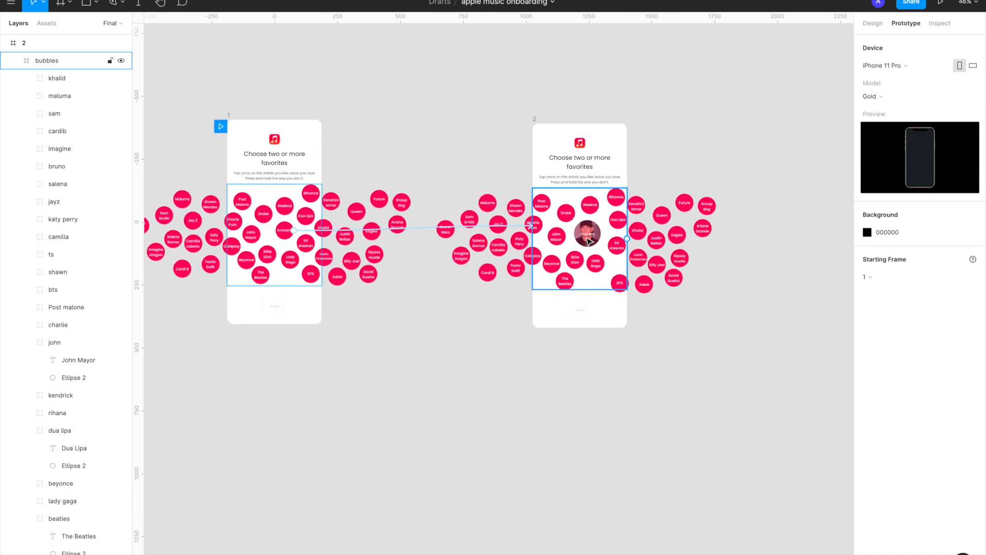
{"action": "scroll", "coordinate": [590, 241], "scroll_direction": "right", "scroll_amount": 1}
{"action": "scroll", "coordinate": [586, 239], "scroll_direction": "up", "scroll_amount": 1}
{"action": "scroll", "coordinate": [565, 239], "scroll_direction": "up", "scroll_amount": 1}
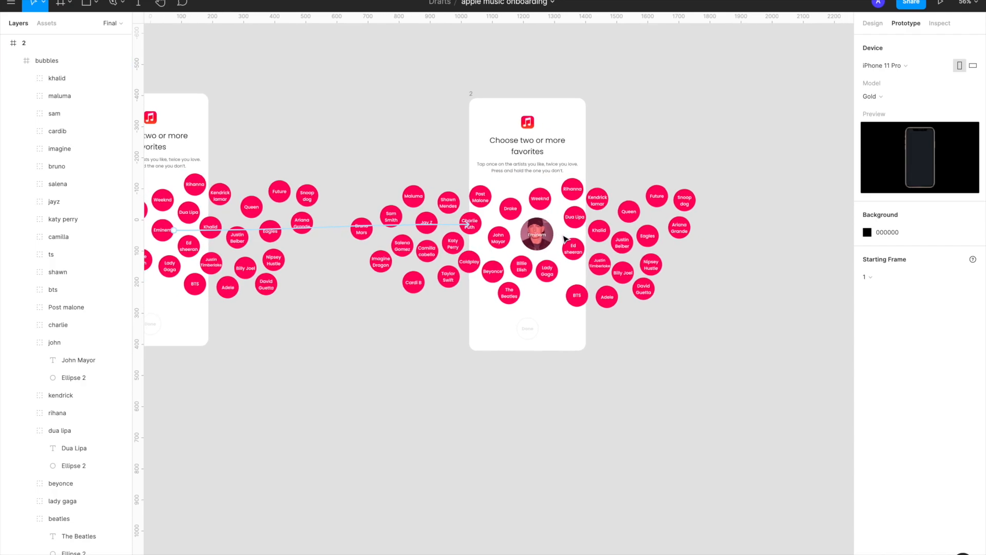
Examine frame 2's bubble layout around the enlarged Eminem bubble and its link from frame 1
{"action": "scroll", "coordinate": [570, 236], "scroll_direction": "up", "scroll_amount": 2}
{"action": "scroll", "coordinate": [521, 234], "scroll_direction": "right", "scroll_amount": 1}
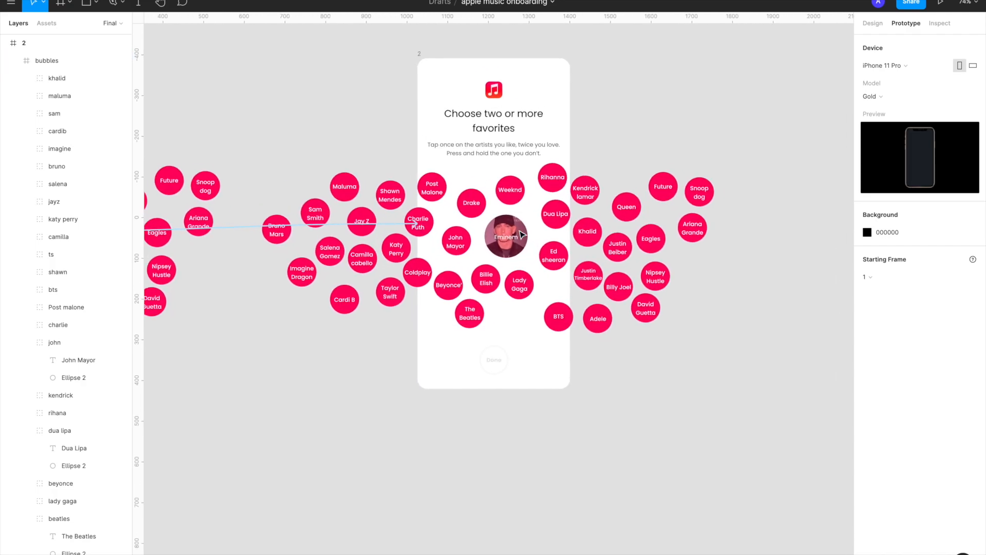
{"action": "scroll", "coordinate": [521, 234], "scroll_direction": "right", "scroll_amount": 1}
{"action": "scroll", "coordinate": [521, 234], "scroll_direction": "right", "scroll_amount": 2}
{"action": "scroll", "coordinate": [522, 234], "scroll_direction": "down", "scroll_amount": 1}
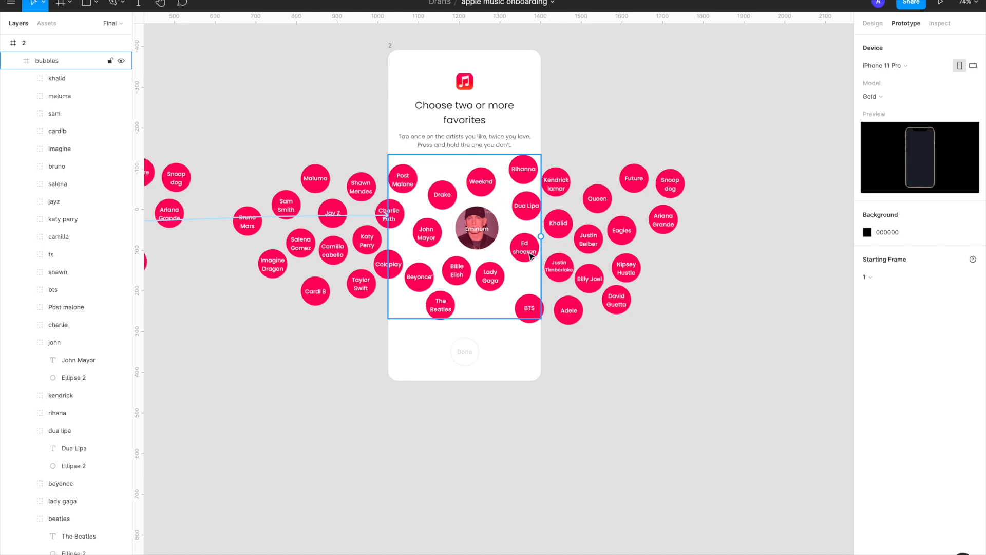
{"action": "scroll", "coordinate": [532, 257], "scroll_direction": "right", "scroll_amount": 2}
{"action": "scroll", "coordinate": [531, 256], "scroll_direction": "down", "scroll_amount": 5}
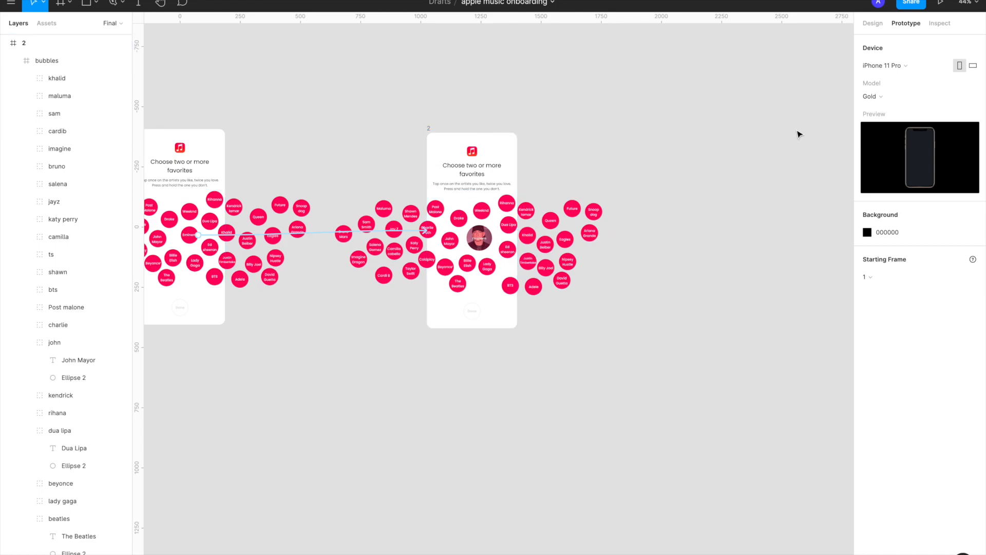
{"action": "scroll", "coordinate": [545, 213], "scroll_direction": "down", "scroll_amount": 4}
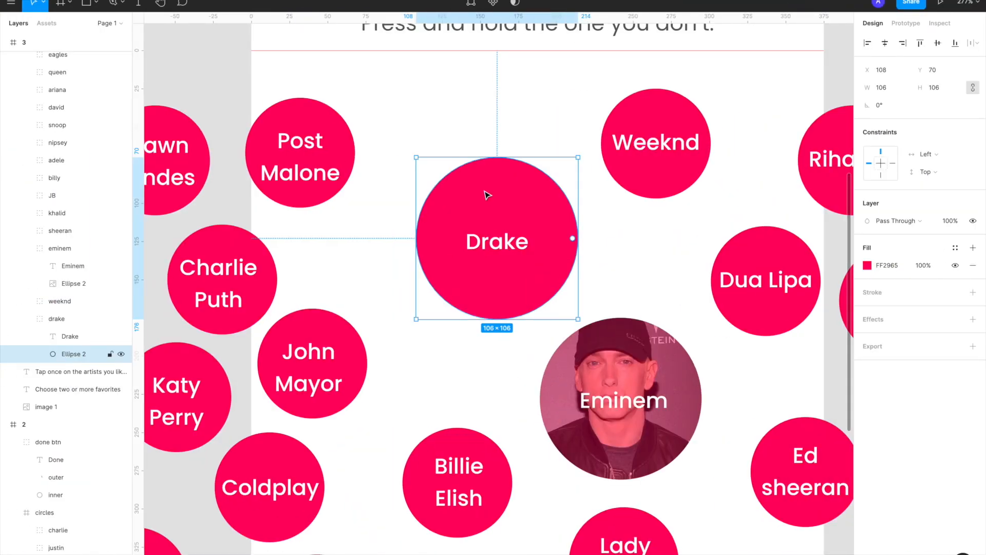
Fill frame 3's enlarged Drake circle with the copied Drake photo and overlay an FF2965 tint at 30% opacity
{"action": "key", "text": "ctrl+v"}
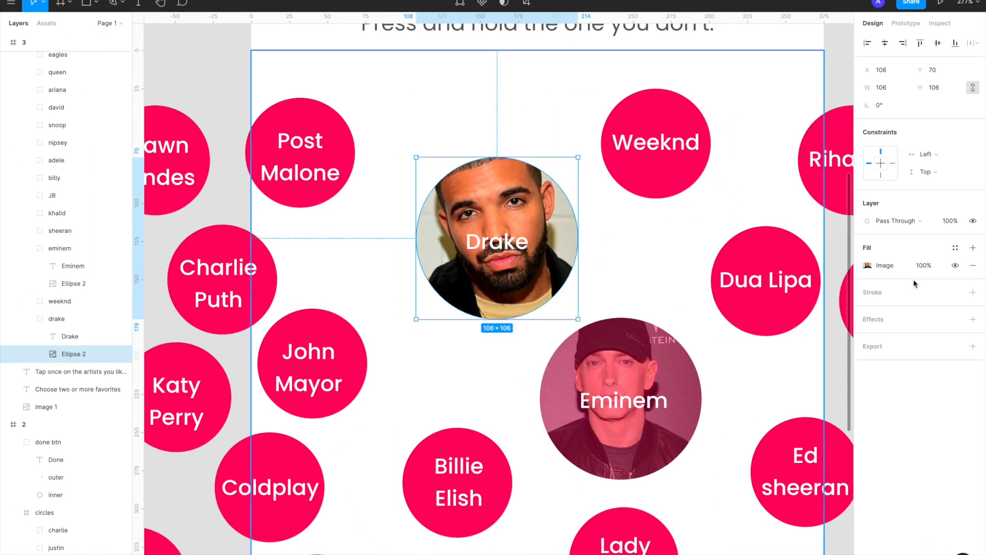
{"action": "left_click", "coordinate": [867, 265]}
{"action": "left_click_drag", "start_coordinate": [843, 430], "coordinate": [783, 433]}
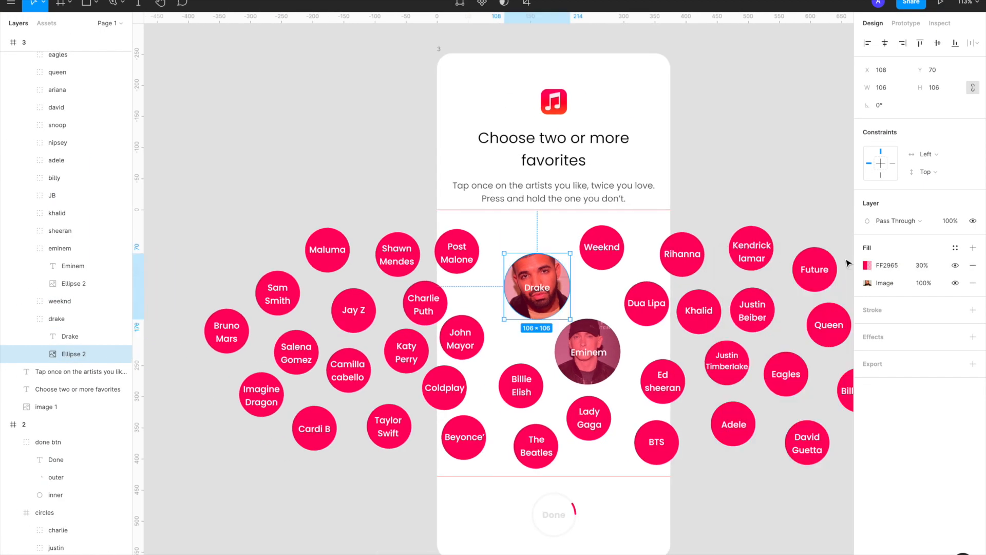
Spread frame 3's Charlie Puth, Shawn Mendes, Maluma, Sam Smith, Jay Z, Katy Perry, Camilla Cabello and Coldplay bubbles away from the Drake bubble
{"action": "left_click_drag", "start_coordinate": [422, 285], "coordinate": [415, 291]}
{"action": "left_click_drag", "start_coordinate": [401, 258], "coordinate": [399, 243]}
{"action": "left_click_drag", "start_coordinate": [346, 247], "coordinate": [332, 238]}
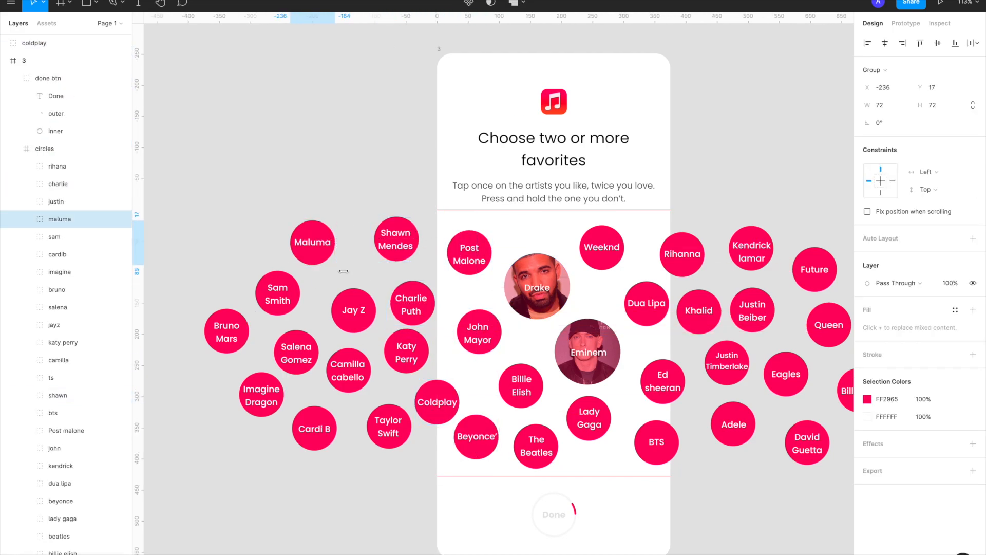
{"action": "left_click_drag", "start_coordinate": [280, 294], "coordinate": [246, 269]}
{"action": "left_click_drag", "start_coordinate": [354, 311], "coordinate": [314, 288]}
{"action": "left_click_drag", "start_coordinate": [407, 350], "coordinate": [366, 327]}
{"action": "mouse_move", "coordinate": [353, 373]}
{"action": "left_mouse_down"}
{"action": "mouse_move", "coordinate": [361, 392]}
{"action": "mouse_move", "coordinate": [347, 383]}
{"action": "left_mouse_up"}
{"action": "left_click_drag", "start_coordinate": [453, 397], "coordinate": [436, 362]}
Even out the spacing of frame 3's Beyonce, Taylor Swift, Cardi B, Jay Z, Sam Smith and Salena Gomez bubbles
{"action": "left_click", "coordinate": [479, 436]}
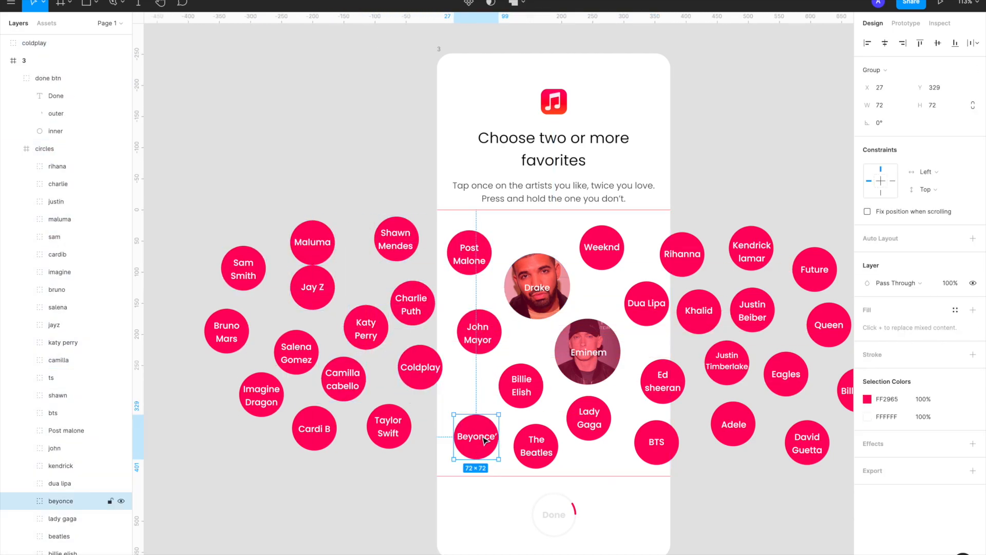
{"action": "left_click_drag", "start_coordinate": [479, 436], "coordinate": [479, 414]}
{"action": "left_click_drag", "start_coordinate": [391, 426], "coordinate": [408, 426]}
{"action": "left_click_drag", "start_coordinate": [317, 427], "coordinate": [333, 426]}
{"action": "left_click_drag", "start_coordinate": [314, 288], "coordinate": [292, 302]}
{"action": "left_click_drag", "start_coordinate": [257, 266], "coordinate": [259, 255]}
{"action": "left_click_drag", "start_coordinate": [301, 353], "coordinate": [286, 344]}
{"action": "left_click_drag", "start_coordinate": [333, 427], "coordinate": [320, 432]}
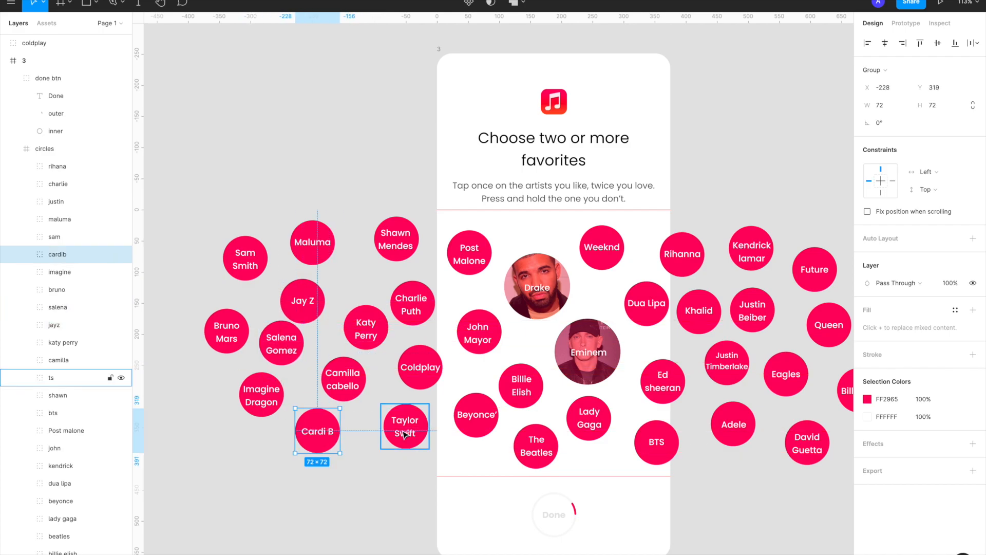
Move the stray coldplay layer back into frame 3's circles frame and deselect it
{"action": "scroll", "coordinate": [404, 428], "scroll_direction": "down", "scroll_amount": 3}
{"action": "left_click_drag", "start_coordinate": [37, 43], "coordinate": [37, 158]}
{"action": "left_click", "coordinate": [266, 186]}
Link frame 2's Drake bubble to frame 3 with a prototype interaction
{"action": "scroll", "coordinate": [266, 186], "scroll_direction": "down", "scroll_amount": 4}
{"action": "scroll", "coordinate": [266, 186], "scroll_direction": "left", "scroll_amount": 5}
{"action": "scroll", "coordinate": [266, 186], "scroll_direction": "down", "scroll_amount": 3}
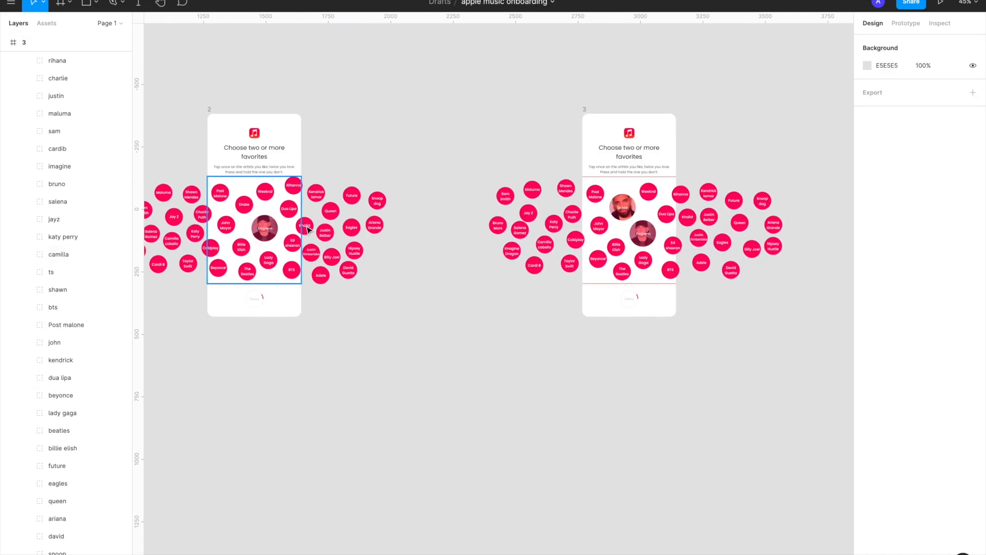
{"action": "scroll", "coordinate": [304, 225], "scroll_direction": "left", "scroll_amount": 2}
{"action": "left_click", "coordinate": [315, 112]}
{"action": "scroll", "coordinate": [417, 259], "scroll_direction": "up", "scroll_amount": 4}
{"action": "double_click", "coordinate": [317, 191]}
{"action": "left_click", "coordinate": [905, 23]}
{"action": "left_click_drag", "start_coordinate": [330, 191], "coordinate": [821, 206]}
{"action": "left_click", "coordinate": [762, 96]}
{"action": "left_click", "coordinate": [762, 97]}
{"action": "left_click", "coordinate": [842, 68]}
Extend the red progress arc around frame 3's Done button to roughly a fifth of the ring
{"action": "scroll", "coordinate": [777, 159], "scroll_direction": "right", "scroll_amount": 6}
{"action": "scroll", "coordinate": [546, 331], "scroll_direction": "up", "scroll_amount": 5}
{"action": "double_click", "coordinate": [544, 331]}
{"action": "scroll", "coordinate": [544, 331], "scroll_direction": "up", "scroll_amount": 5}
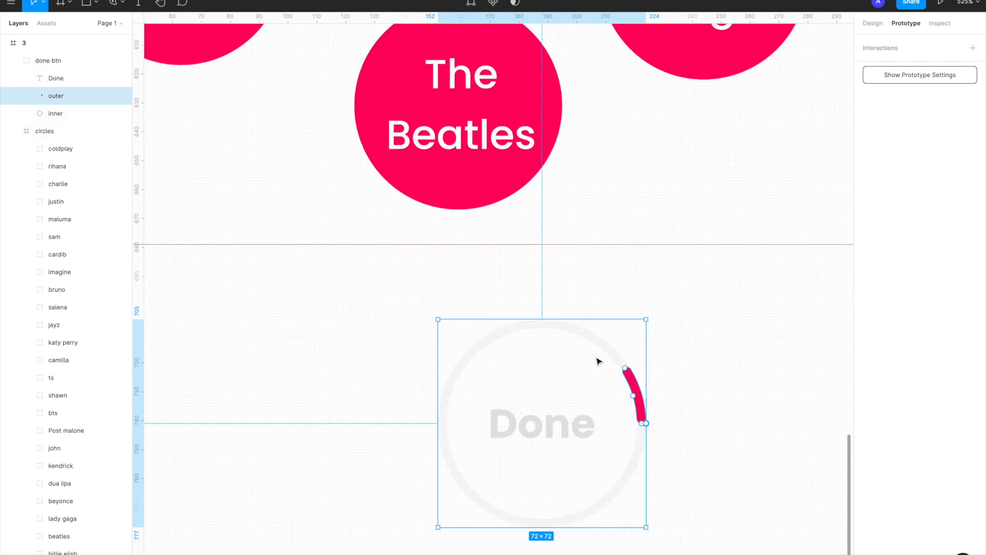
{"action": "left_click", "coordinate": [872, 23]}
{"action": "left_click_drag", "start_coordinate": [598, 350], "coordinate": [571, 332]}
{"action": "left_click", "coordinate": [684, 280]}
{"action": "scroll", "coordinate": [685, 279], "scroll_direction": "down", "scroll_amount": 10}
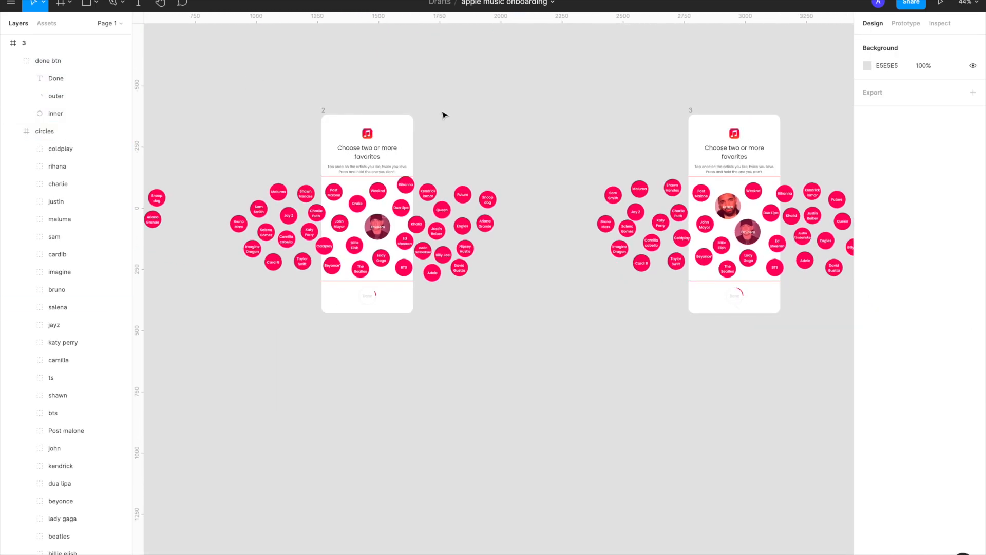
Preview the prototype starting from frame 1 and return to the design file
{"action": "left_click", "coordinate": [906, 24]}
{"action": "scroll", "coordinate": [624, 174], "scroll_direction": "down", "scroll_amount": 3}
{"action": "scroll", "coordinate": [262, 149], "scroll_direction": "up", "scroll_amount": 3}
{"action": "left_click", "coordinate": [266, 149]}
{"action": "left_click", "coordinate": [942, 7]}
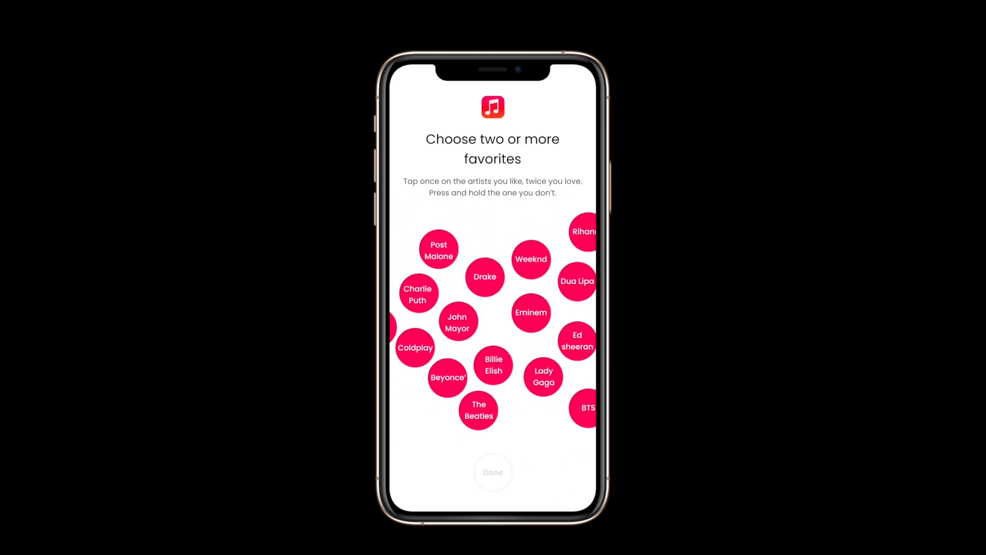
{"action": "left_click", "coordinate": [453, 264]}
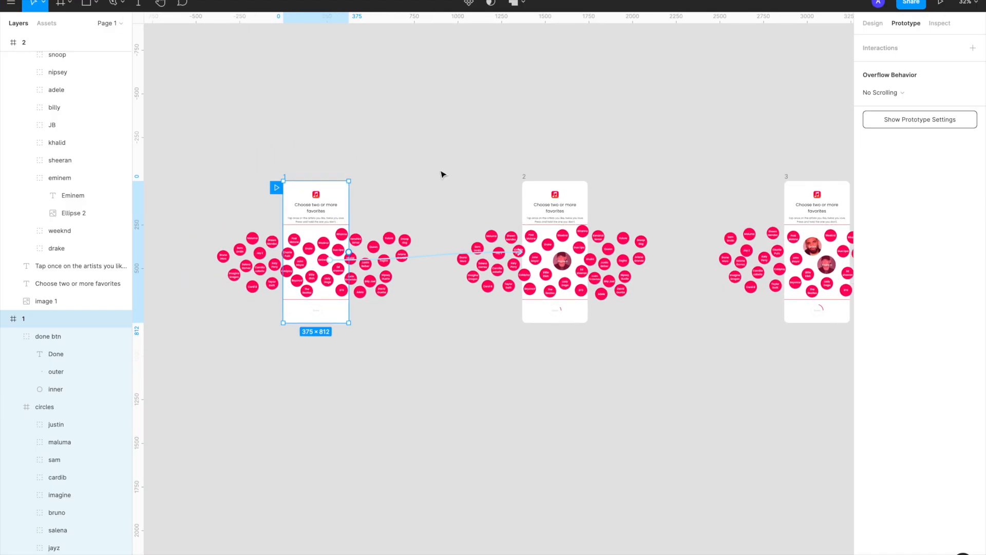
Duplicate frame 3 to its right as frame 4 and deselect it
{"action": "left_click_drag", "start_coordinate": [385, 148], "coordinate": [823, 148], "text": "alt"}
{"action": "scroll", "coordinate": [786, 162], "scroll_direction": "right", "scroll_amount": 5}
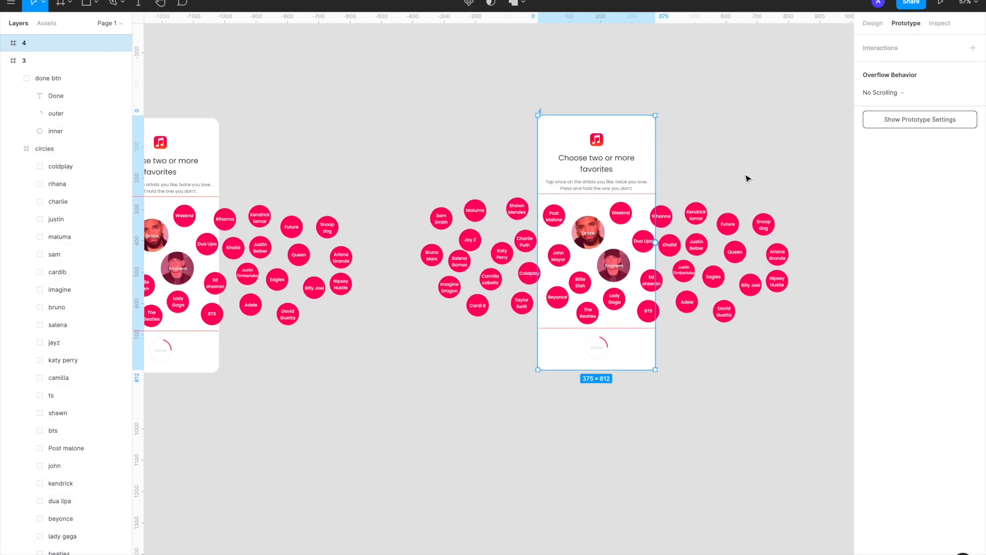
{"action": "left_click", "coordinate": [748, 178]}
Enlarge frame 4's Dua Lipa bubble to 106 × 106 and copy a photo of Dua Lipa from Google Images
{"action": "scroll", "coordinate": [719, 206], "scroll_direction": "up", "scroll_amount": 5}
{"action": "double_click", "coordinate": [599, 224]}
{"action": "left_click", "coordinate": [872, 23]}
{"action": "double_click", "coordinate": [595, 215]}
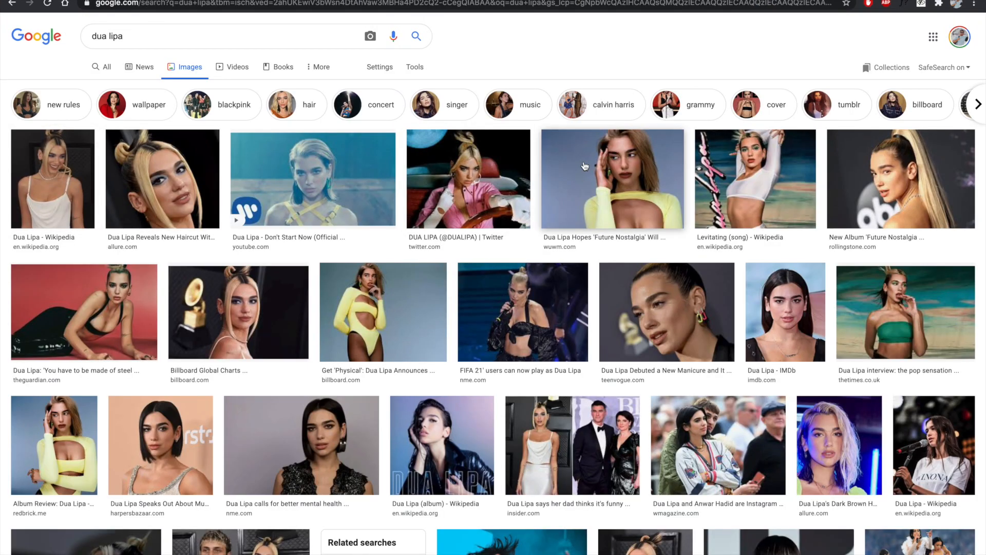
{"action": "left_click", "coordinate": [163, 179]}
{"action": "right_click", "coordinate": [699, 267]}
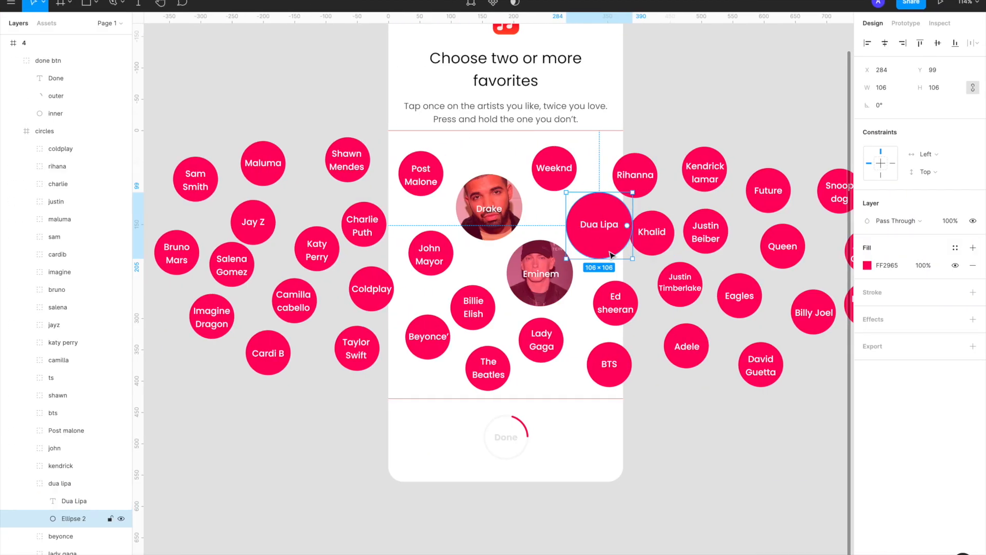
Paste the copied photo as the Dua Lipa circle's fill in frame 4 and overlay a translucent pink tint
{"action": "key", "text": "ctrl+v"}
{"action": "scroll", "coordinate": [612, 255], "scroll_direction": "up", "scroll_amount": 5}
{"action": "left_click", "coordinate": [973, 248]}
{"action": "left_click", "coordinate": [867, 265]}
{"action": "left_click", "coordinate": [739, 258]}
{"action": "left_click", "coordinate": [739, 246]}
{"action": "left_click", "coordinate": [748, 493]}
{"action": "left_click", "coordinate": [843, 260]}
Vertically center the Dua Lipa name text within its enlarged bubble
{"action": "left_click", "coordinate": [564, 222]}
{"action": "key", "text": "alt+v"}
{"action": "scroll", "coordinate": [563, 223], "scroll_direction": "down", "scroll_amount": 4}
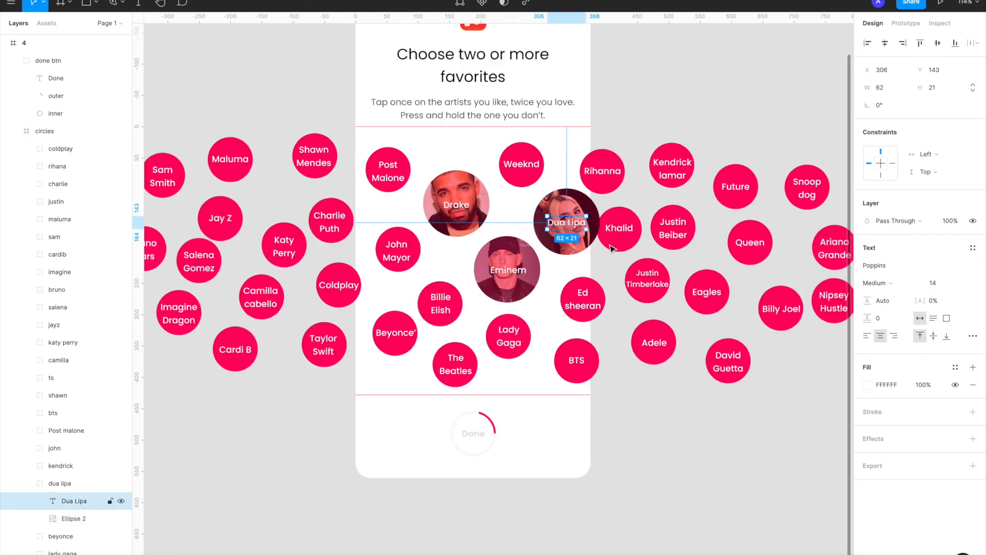
Reposition frame 4's Khalid, Drake, Eminem, Billie Elish, Beyonce, The Beatles and Lady Gaga bubbles to make room around the photo bubbles
{"action": "left_click", "coordinate": [583, 297]}
{"action": "left_click_drag", "start_coordinate": [620, 228], "coordinate": [641, 204]}
{"action": "left_click_drag", "start_coordinate": [456, 205], "coordinate": [447, 202]}
{"action": "left_click_drag", "start_coordinate": [507, 271], "coordinate": [495, 280]}
{"action": "left_click_drag", "start_coordinate": [440, 304], "coordinate": [425, 292]}
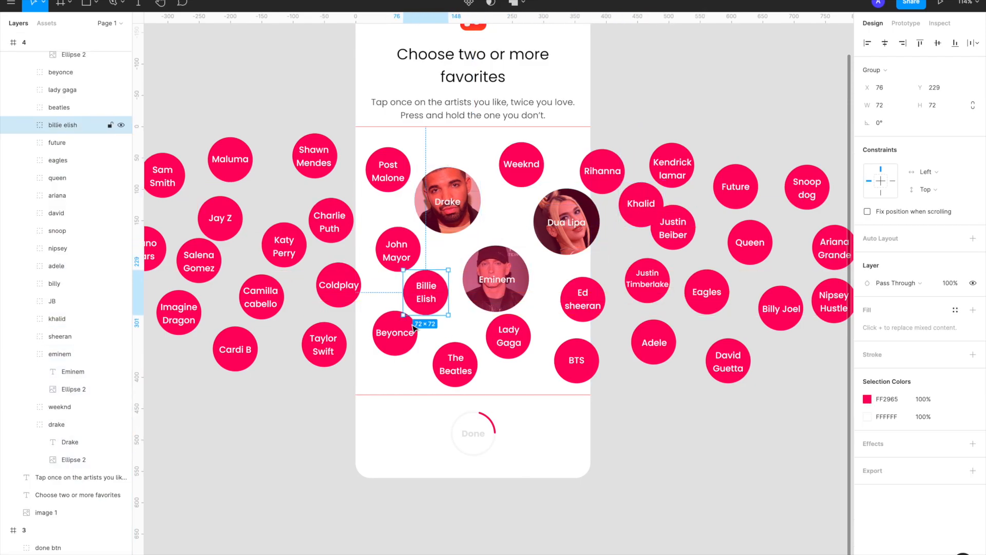
{"action": "left_click_drag", "start_coordinate": [395, 334], "coordinate": [378, 339]}
{"action": "left_click_drag", "start_coordinate": [455, 365], "coordinate": [435, 365]}
{"action": "left_click_drag", "start_coordinate": [505, 342], "coordinate": [512, 363]}
Spread frame 4's Rihanna, Kendrick Lamar, Justin Beiber, Khalid, Queen and Future bubbles farther out from the Dua Lipa bubble
{"action": "scroll", "coordinate": [651, 283], "scroll_direction": "right", "scroll_amount": 3}
{"action": "left_click_drag", "start_coordinate": [559, 169], "coordinate": [591, 148]}
{"action": "left_click_drag", "start_coordinate": [531, 197], "coordinate": [629, 211]}
{"action": "left_click_drag", "start_coordinate": [406, 162], "coordinate": [399, 158]}
{"action": "left_click_drag", "start_coordinate": [488, 172], "coordinate": [514, 172]}
{"action": "left_click_drag", "start_coordinate": [536, 274], "coordinate": [528, 260]}
{"action": "left_click_drag", "start_coordinate": [558, 229], "coordinate": [574, 234]}
{"action": "left_click_drag", "start_coordinate": [639, 252], "coordinate": [643, 283]}
{"action": "left_click_drag", "start_coordinate": [631, 226], "coordinate": [665, 227]}
{"action": "left_click_drag", "start_coordinate": [697, 193], "coordinate": [743, 174]}
{"action": "left_click_drag", "start_coordinate": [625, 190], "coordinate": [656, 186]}
{"action": "scroll", "coordinate": [656, 187], "scroll_direction": "left", "scroll_amount": 3}
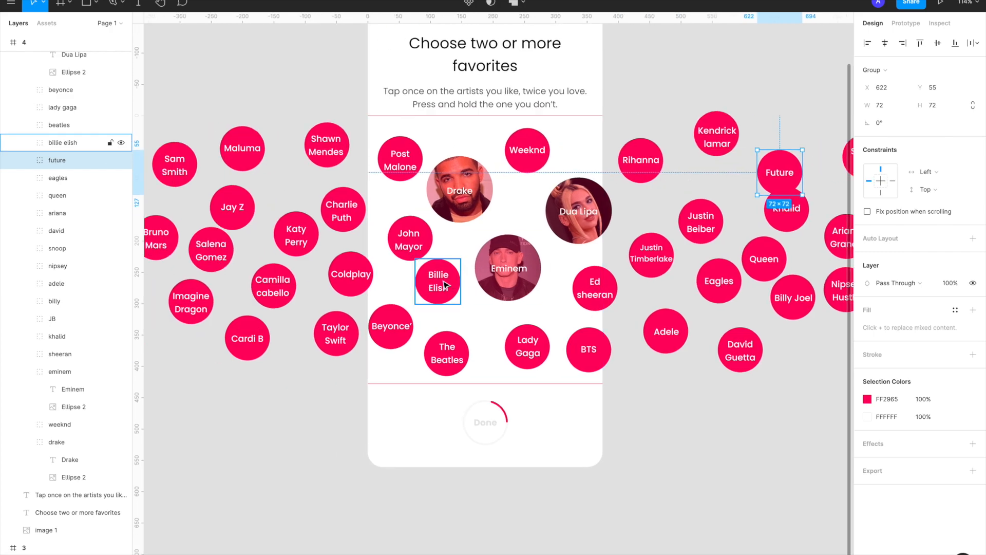
Adjust the spacing of frame 4's Billie Elish, John Mayor, Post Malone, Katy Perry, Camilla Cabello, Coldplay and Shawn Mendes bubbles
{"action": "left_click_drag", "start_coordinate": [441, 286], "coordinate": [437, 305]}
{"action": "left_click_drag", "start_coordinate": [415, 244], "coordinate": [395, 243]}
{"action": "left_click_drag", "start_coordinate": [407, 164], "coordinate": [394, 177]}
{"action": "left_click_drag", "start_coordinate": [301, 238], "coordinate": [276, 239]}
{"action": "left_click_drag", "start_coordinate": [277, 289], "coordinate": [295, 298]}
{"action": "left_click_drag", "start_coordinate": [346, 279], "coordinate": [332, 266]}
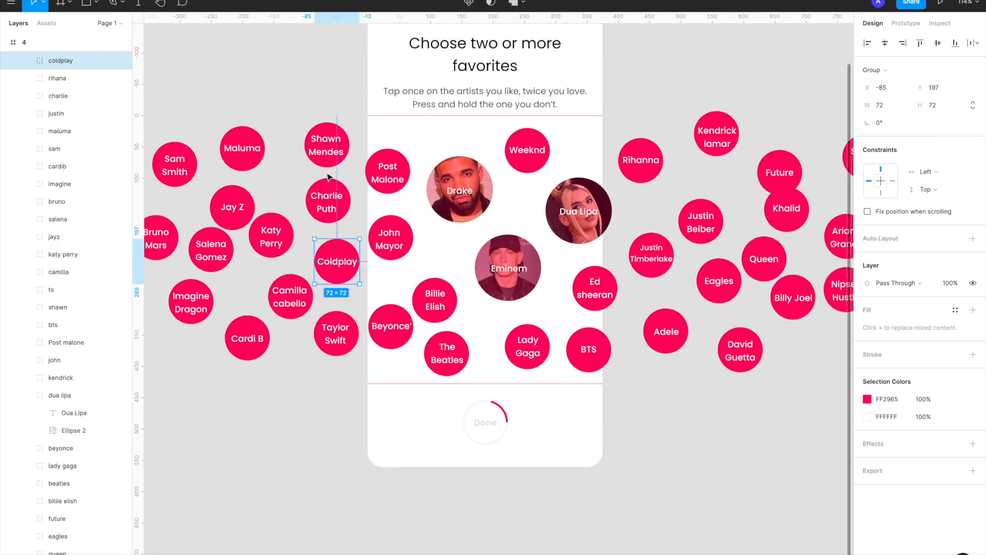
{"action": "left_click_drag", "start_coordinate": [330, 149], "coordinate": [316, 149]}
Space out frame 4's outer Sam Smith, Jay Z, Bruno Mars, Imagine Dragon, Camilla Cabello and Cardi B bubbles
{"action": "scroll", "coordinate": [316, 149], "scroll_direction": "left", "scroll_amount": 3}
{"action": "left_click_drag", "start_coordinate": [262, 176], "coordinate": [249, 168]}
{"action": "left_click_drag", "start_coordinate": [319, 213], "coordinate": [307, 204]}
{"action": "left_click_drag", "start_coordinate": [244, 244], "coordinate": [222, 244]}
{"action": "left_click_drag", "start_coordinate": [280, 310], "coordinate": [273, 311]}
{"action": "left_click_drag", "start_coordinate": [379, 304], "coordinate": [345, 298]}
{"action": "left_click_drag", "start_coordinate": [349, 351], "coordinate": [368, 363]}
Extend the red progress arc around frame 4's Done button past the top of the ring to its upper-left part
{"action": "scroll", "coordinate": [456, 419], "scroll_direction": "right", "scroll_amount": 5}
{"action": "scroll", "coordinate": [456, 420], "scroll_direction": "left", "scroll_amount": 5}
{"action": "scroll", "coordinate": [551, 408], "scroll_direction": "up", "scroll_amount": 8}
{"action": "double_click", "coordinate": [466, 424]}
{"action": "scroll", "coordinate": [465, 429], "scroll_direction": "up", "scroll_amount": 2}
{"action": "scroll", "coordinate": [464, 430], "scroll_direction": "down", "scroll_amount": 2}
{"action": "left_click_drag", "start_coordinate": [475, 346], "coordinate": [372, 364]}
{"action": "left_click", "coordinate": [519, 308]}
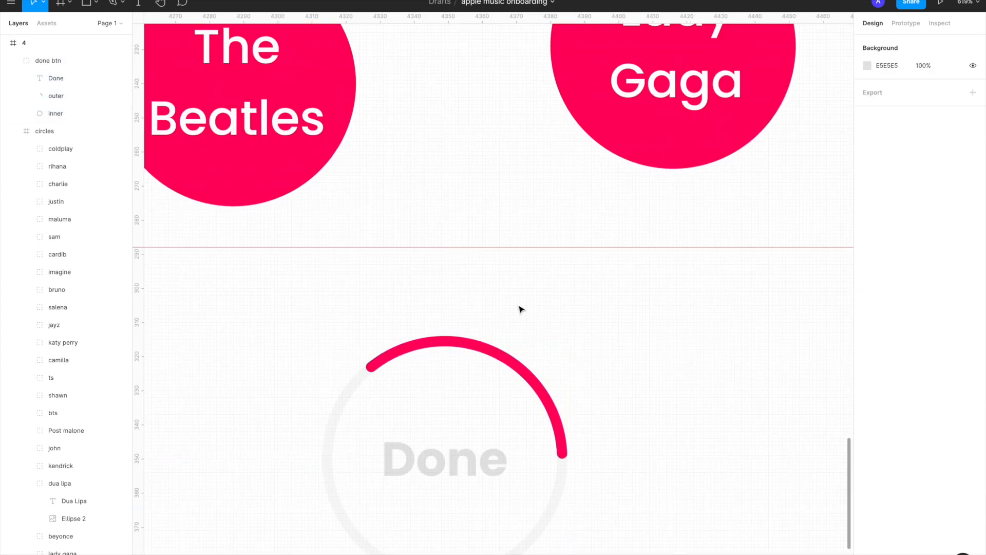
{"action": "scroll", "coordinate": [521, 309], "scroll_direction": "down", "scroll_amount": 8}
{"action": "double_click", "coordinate": [609, 311]}
{"action": "left_click", "coordinate": [667, 394]}
{"action": "scroll", "coordinate": [668, 394], "scroll_direction": "down", "scroll_amount": 10}
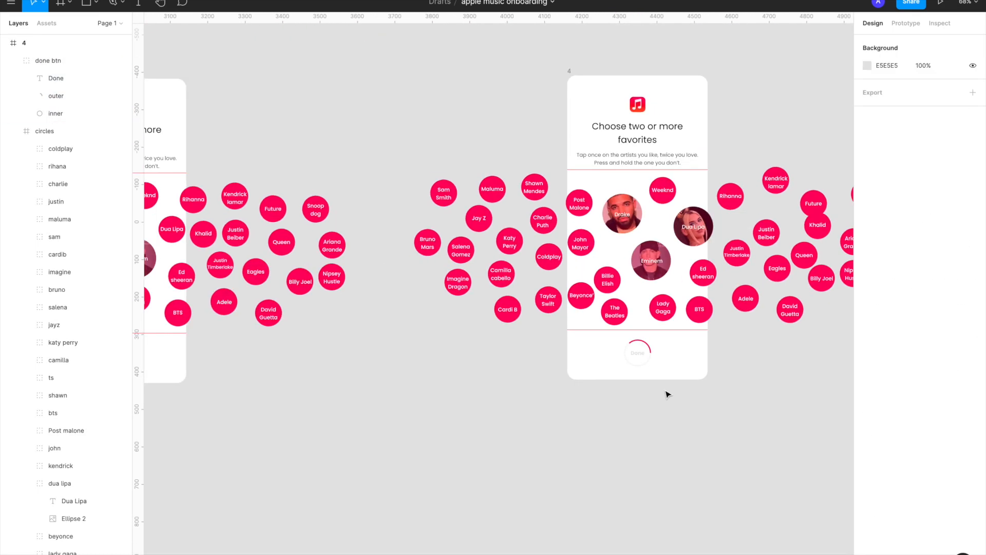
Link frame 3's Dua Lipa bubble to frame 4 with an On Tap, Smart Animate interaction using Ease Out at 300 ms
{"action": "scroll", "coordinate": [653, 370], "scroll_direction": "left", "scroll_amount": 5}
{"action": "scroll", "coordinate": [454, 260], "scroll_direction": "up", "scroll_amount": 3}
{"action": "double_click", "coordinate": [454, 262]}
{"action": "left_click", "coordinate": [905, 23]}
{"action": "scroll", "coordinate": [513, 272], "scroll_direction": "right", "scroll_amount": 4}
{"action": "scroll", "coordinate": [514, 272], "scroll_direction": "down", "scroll_amount": 4}
{"action": "left_click_drag", "start_coordinate": [345, 264], "coordinate": [636, 268]}
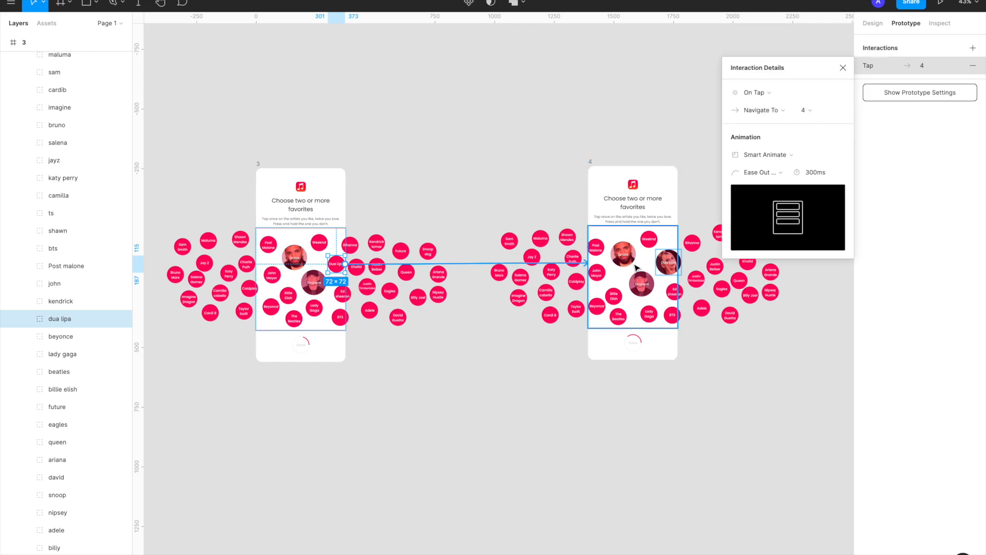
{"action": "left_click", "coordinate": [842, 67]}
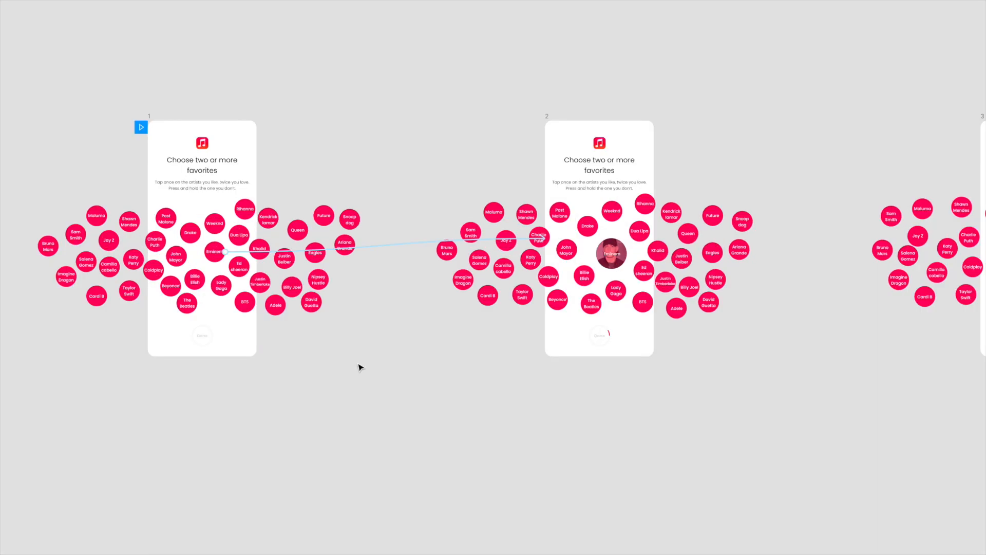
Review frames 1 to 3, checking how the selected artists' photo bubbles and the Done button's arc progress
{"action": "scroll", "coordinate": [360, 368], "scroll_direction": "right", "scroll_amount": 1}
{"action": "scroll", "coordinate": [360, 367], "scroll_direction": "up", "scroll_amount": 1}
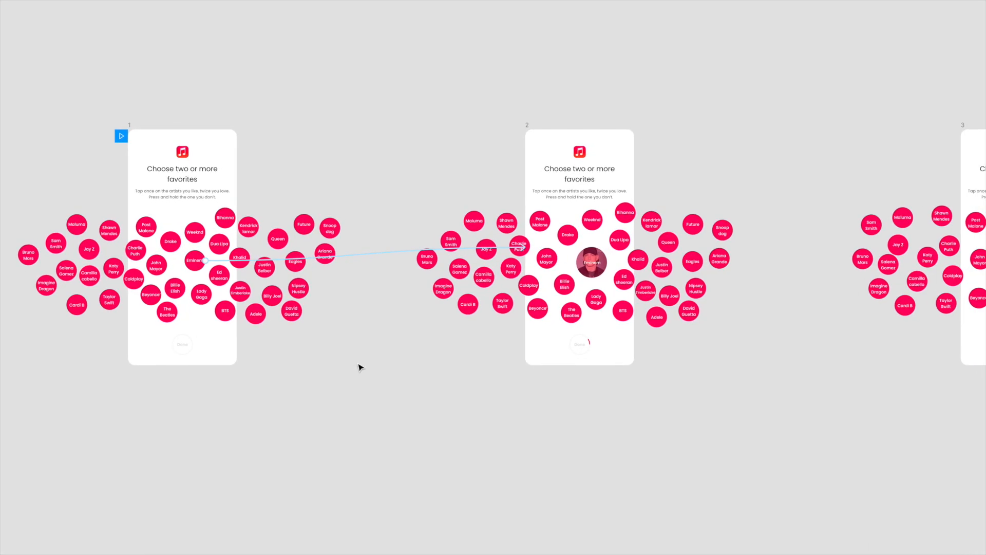
{"action": "scroll", "coordinate": [564, 306], "scroll_direction": "right", "scroll_amount": 1}
{"action": "scroll", "coordinate": [564, 306], "scroll_direction": "up", "scroll_amount": 2}
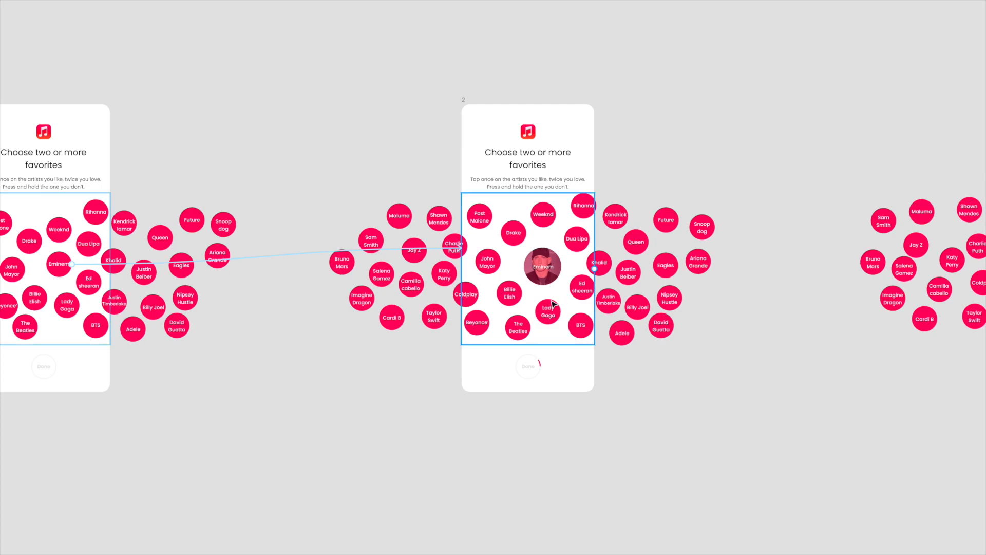
{"action": "scroll", "coordinate": [260, 286], "scroll_direction": "left", "scroll_amount": 1}
{"action": "scroll", "coordinate": [553, 249], "scroll_direction": "right", "scroll_amount": 2}
{"action": "scroll", "coordinate": [554, 249], "scroll_direction": "down", "scroll_amount": 1}
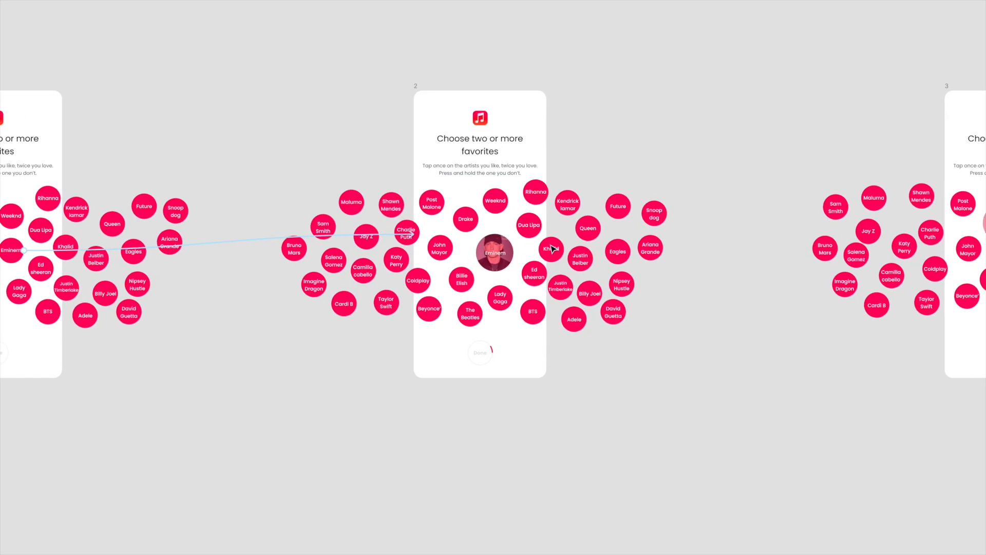
{"action": "scroll", "coordinate": [553, 249], "scroll_direction": "right", "scroll_amount": 8}
{"action": "scroll", "coordinate": [552, 249], "scroll_direction": "up", "scroll_amount": 3}
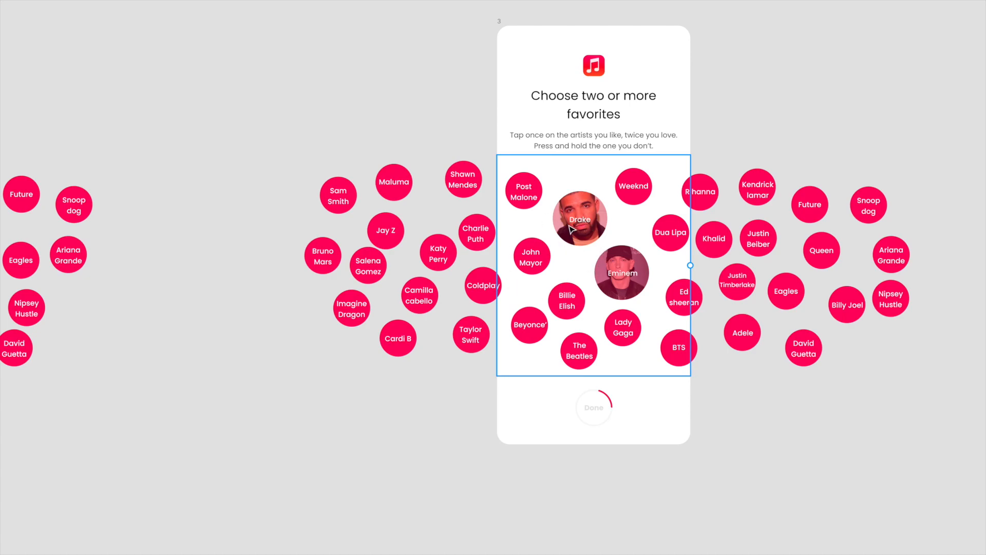
Review the remaining frames up to frame 8, comparing the photo bubbles, bubble spacing and Done button arc in each
{"action": "scroll", "coordinate": [645, 215], "scroll_direction": "down", "scroll_amount": 4}
{"action": "scroll", "coordinate": [645, 214], "scroll_direction": "right", "scroll_amount": 8}
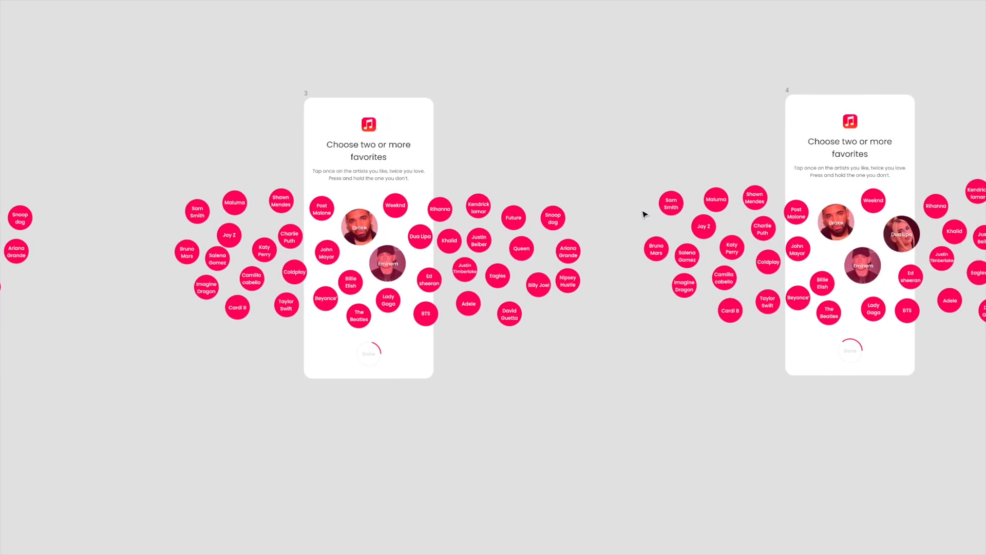
{"action": "scroll", "coordinate": [645, 214], "scroll_direction": "right", "scroll_amount": 2}
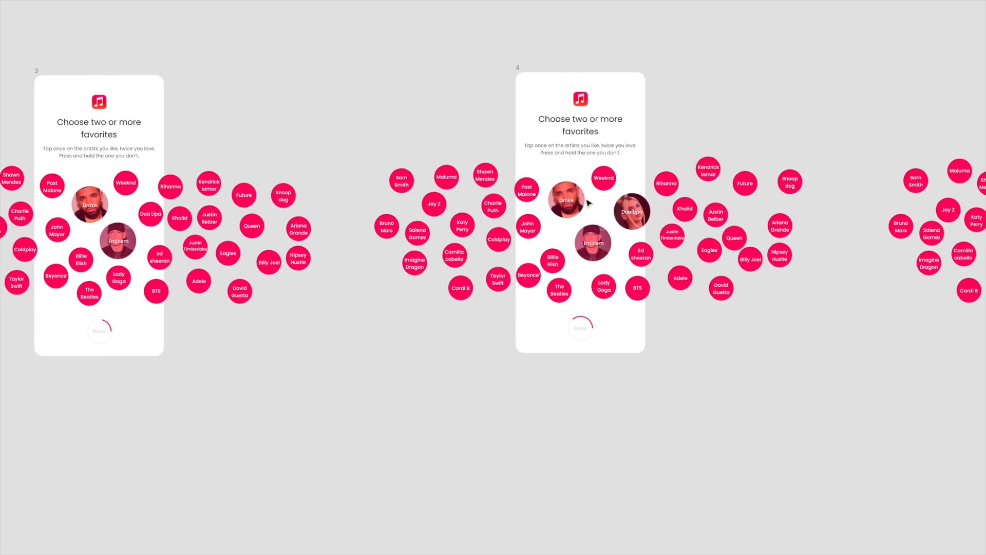
{"action": "scroll", "coordinate": [629, 212], "scroll_direction": "right", "scroll_amount": 5}
{"action": "scroll", "coordinate": [629, 213], "scroll_direction": "right", "scroll_amount": 3}
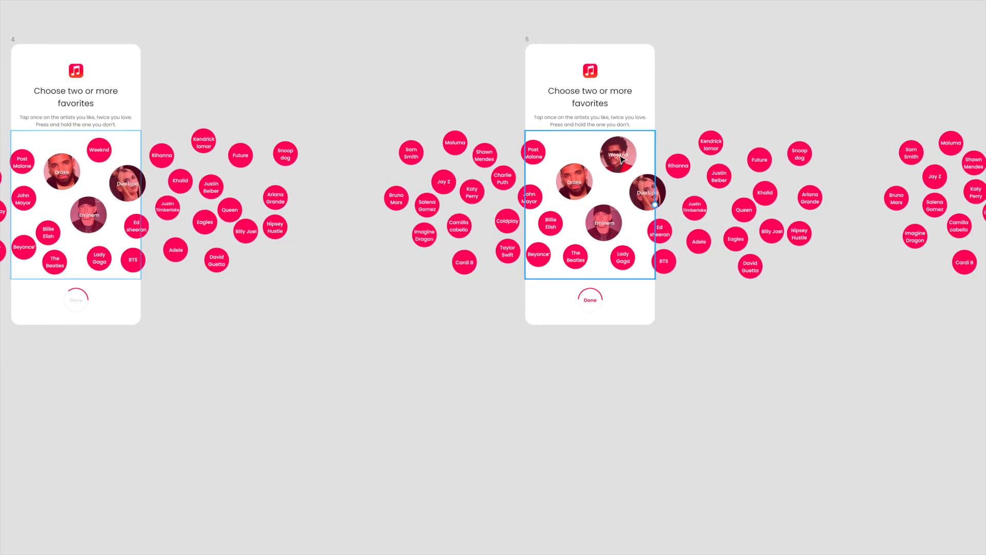
{"action": "scroll", "coordinate": [617, 184], "scroll_direction": "right", "scroll_amount": 7}
{"action": "scroll", "coordinate": [611, 179], "scroll_direction": "right", "scroll_amount": 2}
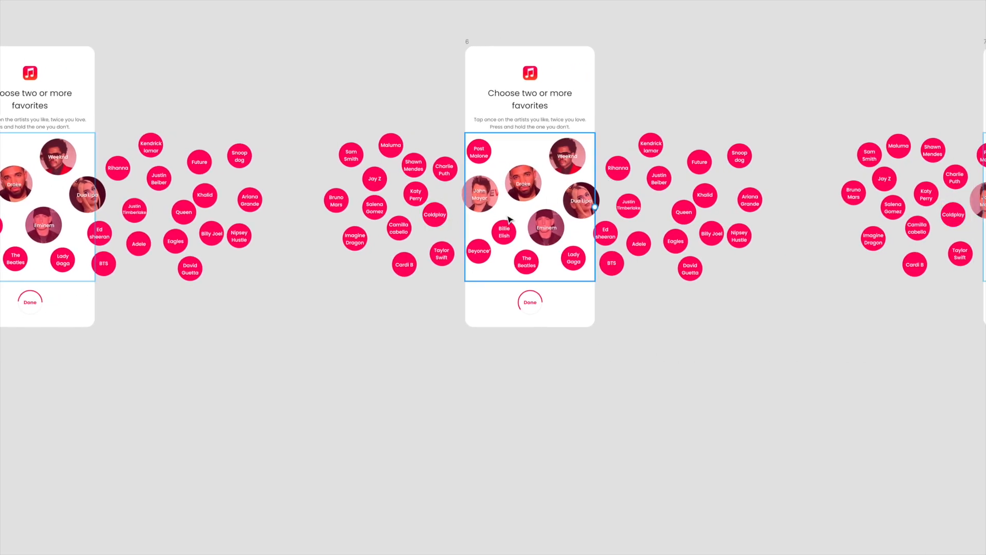
{"action": "scroll", "coordinate": [508, 220], "scroll_direction": "right", "scroll_amount": 10}
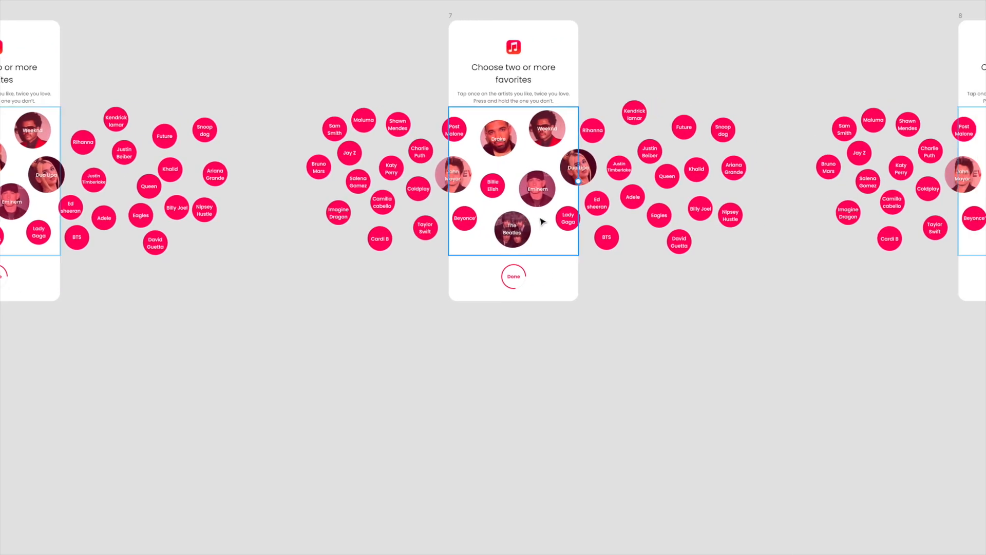
{"action": "scroll", "coordinate": [513, 226], "scroll_direction": "right", "scroll_amount": 12}
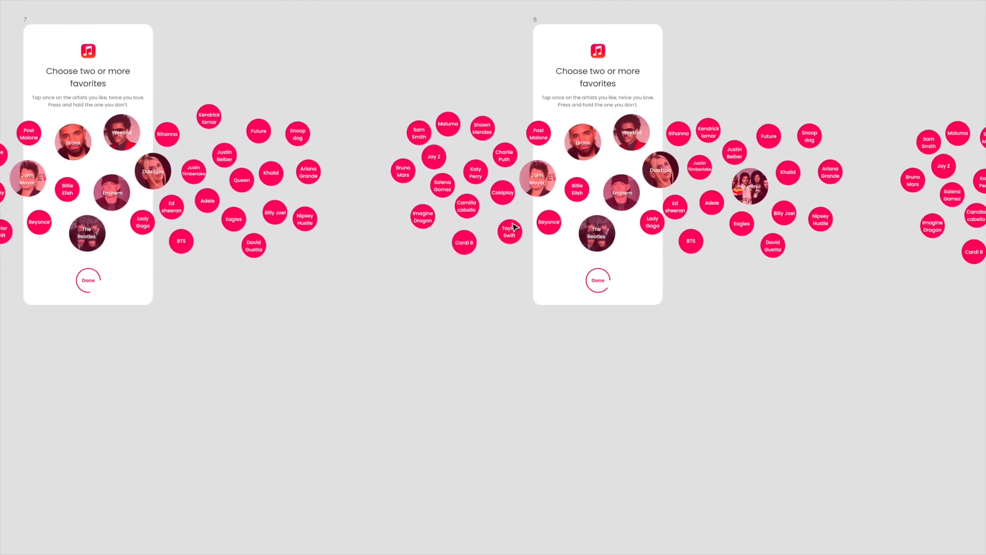
Inspect frame 9, then go back through the frames to frame 1, comparing the photo bubbles, bubble spacing and Done button arc
{"action": "scroll", "coordinate": [533, 196], "scroll_direction": "right", "scroll_amount": 7}
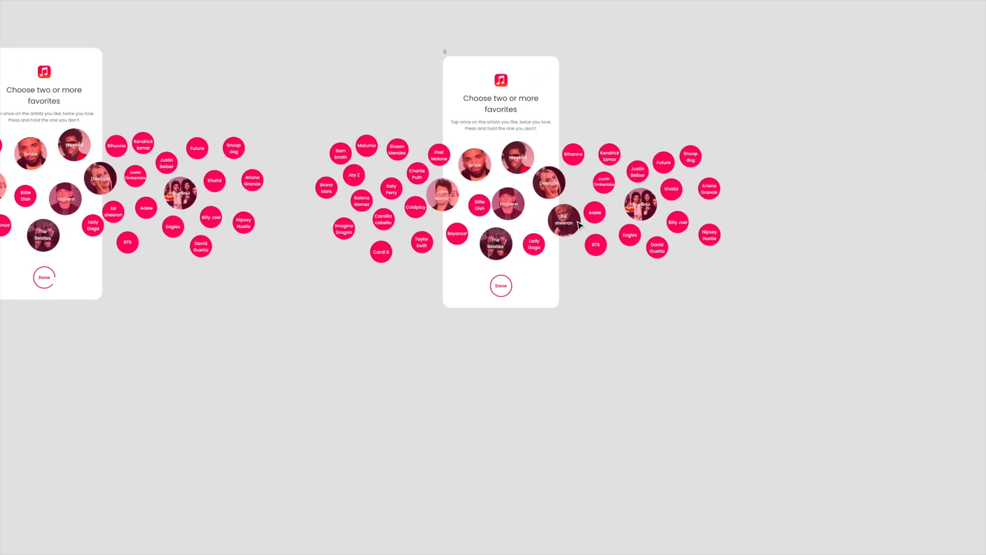
{"action": "scroll", "coordinate": [580, 224], "scroll_direction": "left", "scroll_amount": 9}
{"action": "scroll", "coordinate": [579, 225], "scroll_direction": "left", "scroll_amount": 20}
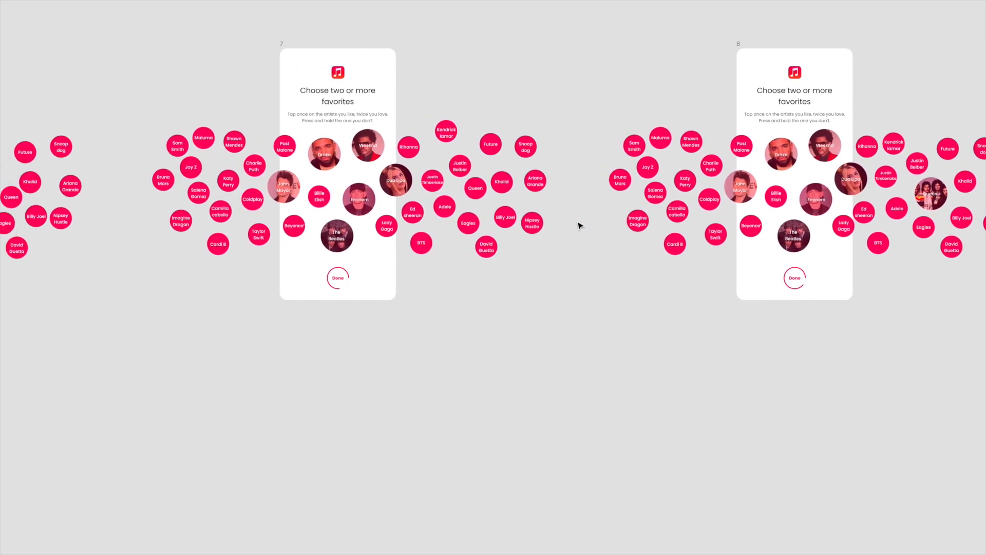
{"action": "scroll", "coordinate": [579, 225], "scroll_direction": "left", "scroll_amount": 7}
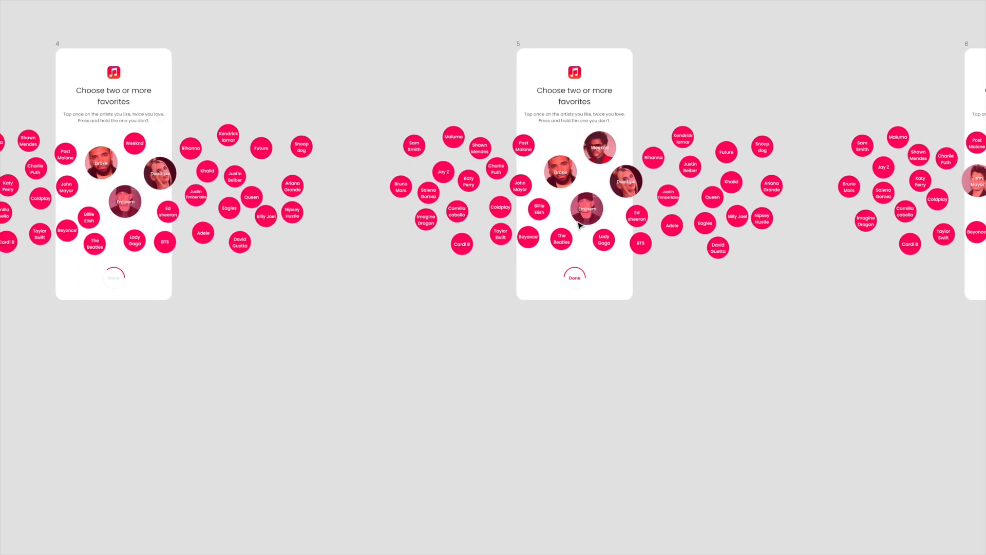
{"action": "scroll", "coordinate": [434, 226], "scroll_direction": "left", "scroll_amount": 12}
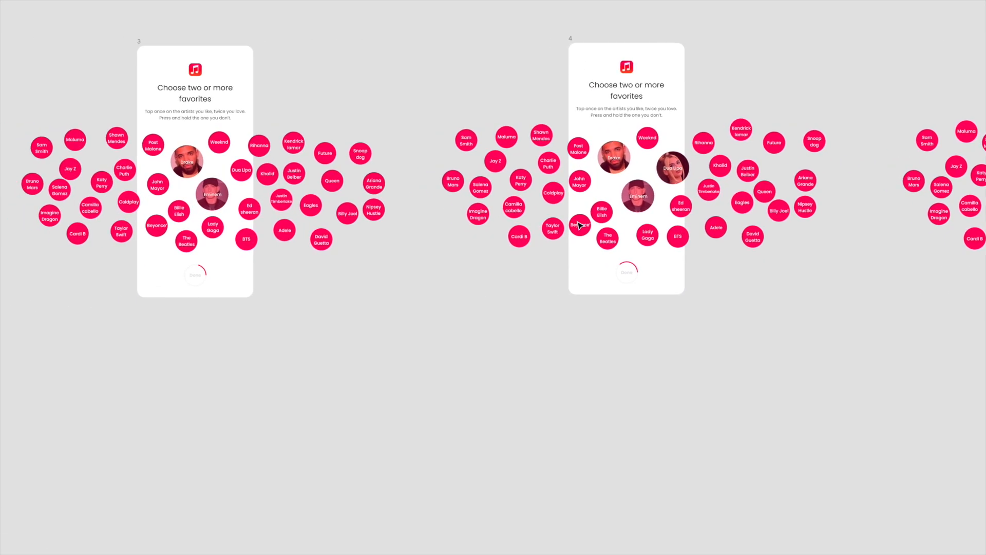
{"action": "scroll", "coordinate": [434, 226], "scroll_direction": "left", "scroll_amount": 4}
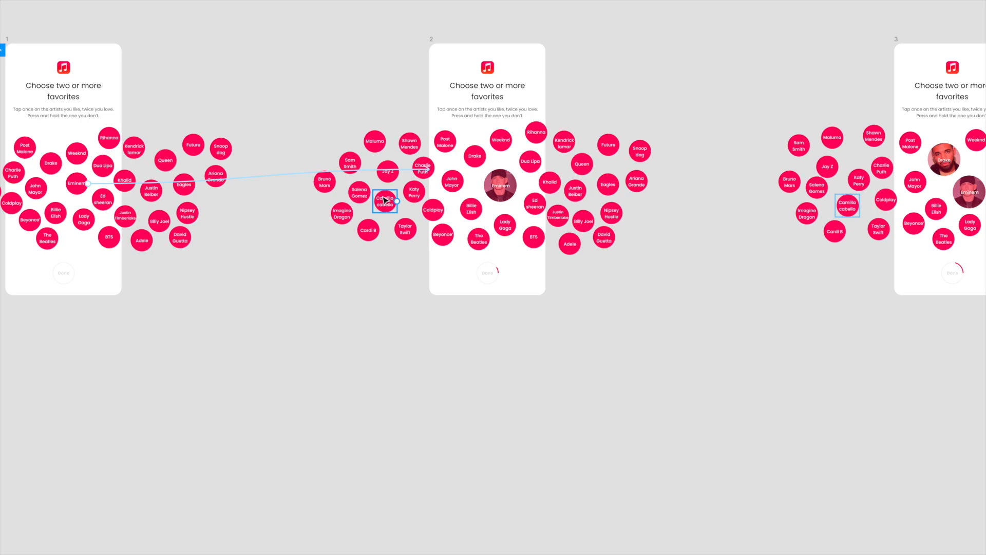
{"action": "scroll", "coordinate": [384, 199], "scroll_direction": "right", "scroll_amount": 1}
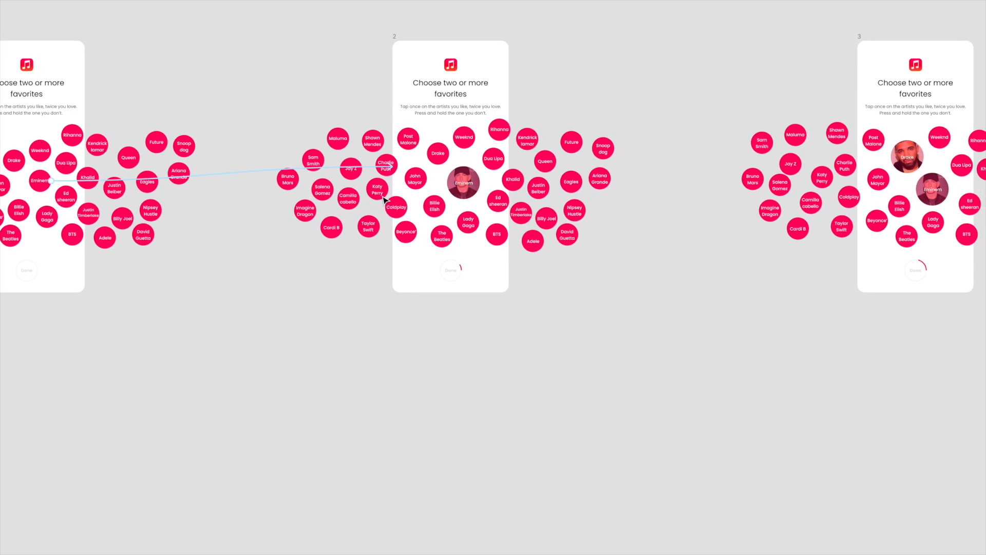
{"action": "scroll", "coordinate": [384, 200], "scroll_direction": "right", "scroll_amount": 1}
{"action": "scroll", "coordinate": [384, 199], "scroll_direction": "up", "scroll_amount": 1}
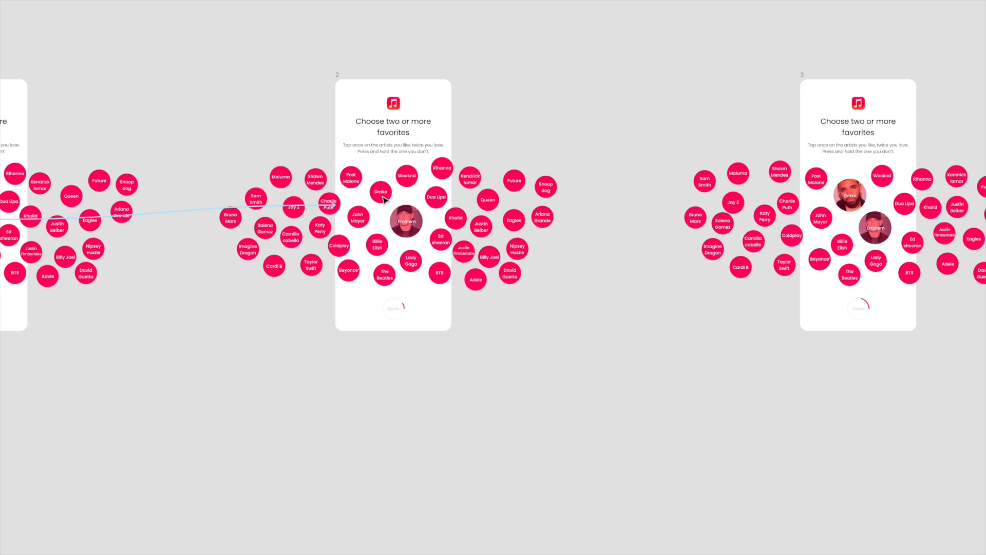
{"action": "scroll", "coordinate": [241, 127], "scroll_direction": "left", "scroll_amount": 2}
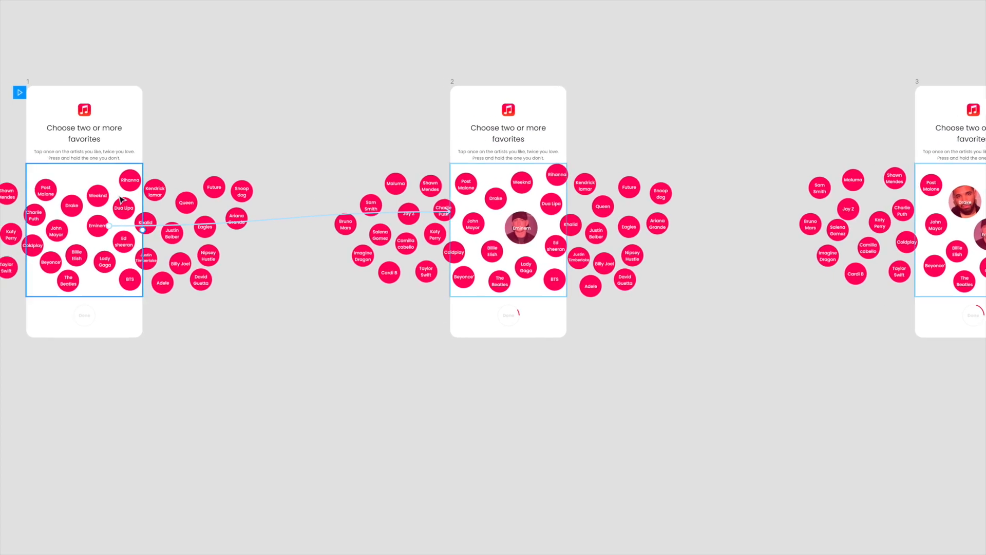
{"action": "scroll", "coordinate": [345, 220], "scroll_direction": "right", "scroll_amount": 2}
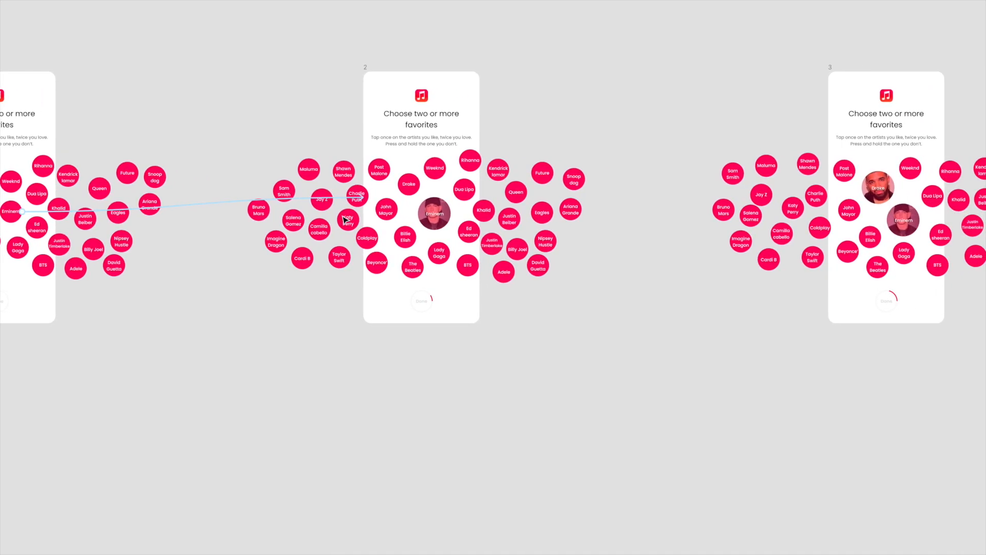
Link frame 2's Drake bubble to frame 3 with an On Tap, Smart Animate interaction using Ease Out at 300 ms
{"action": "key", "text": "ctrl+backslash"}
{"action": "scroll", "coordinate": [345, 221], "scroll_direction": "right", "scroll_amount": 2}
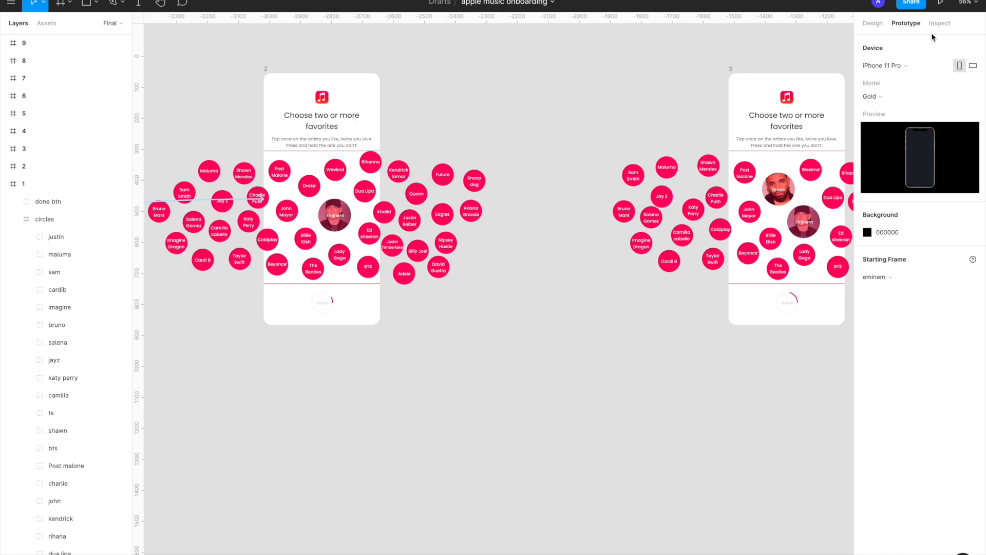
{"action": "scroll", "coordinate": [406, 267], "scroll_direction": "right", "scroll_amount": 2}
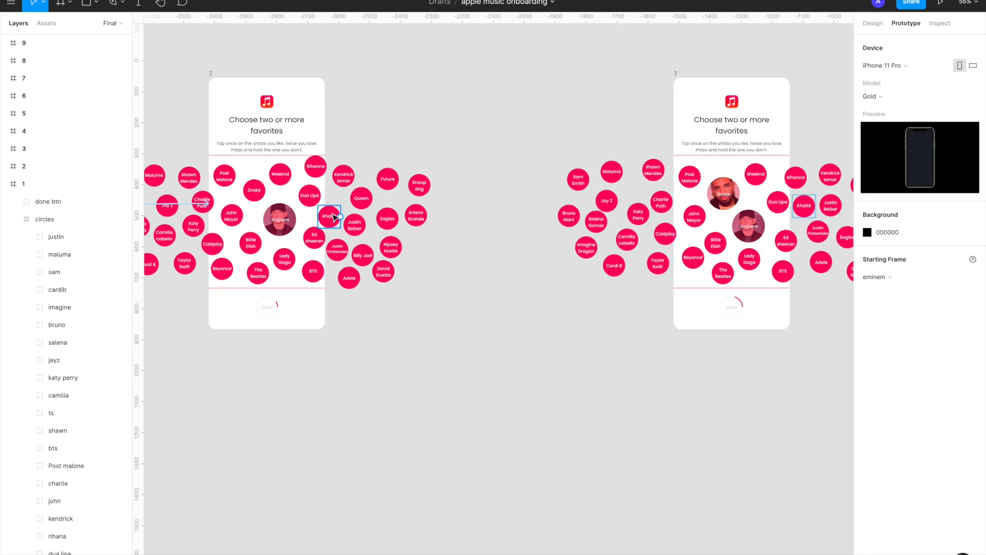
{"action": "left_click", "coordinate": [257, 192]}
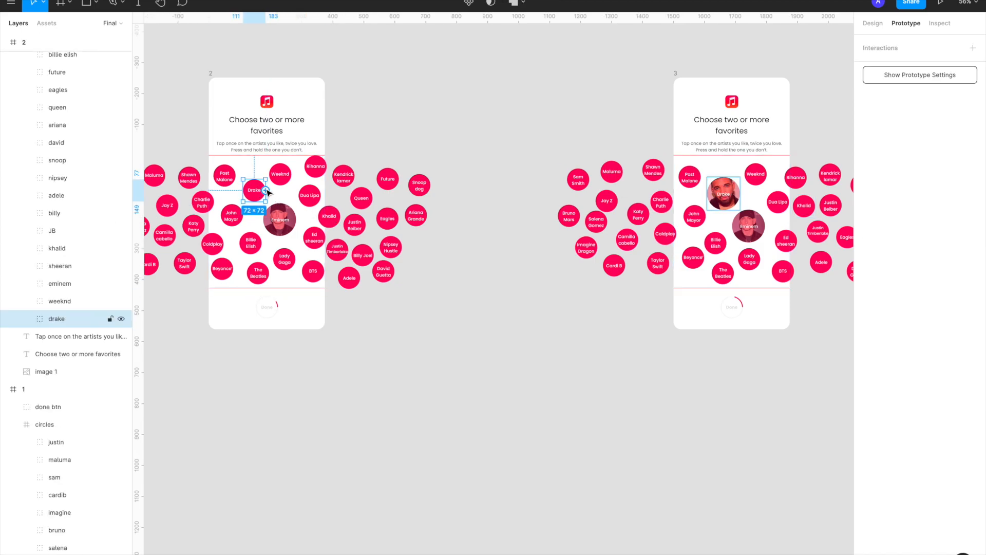
{"action": "left_click_drag", "start_coordinate": [266, 190], "coordinate": [681, 231]}
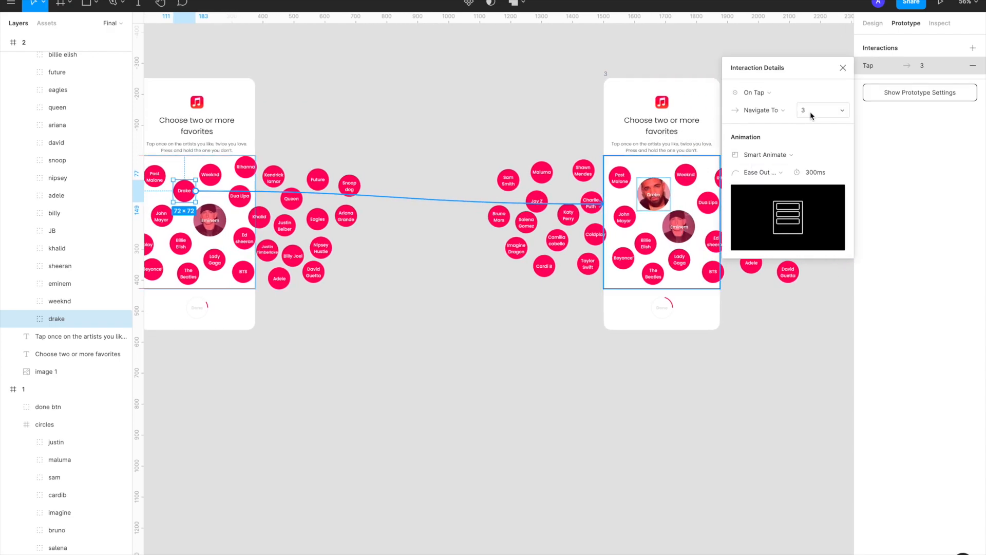
{"action": "left_click", "coordinate": [771, 175]}
{"action": "left_click", "coordinate": [773, 174]}
Link frame 3's Dua Lipa bubble to frame 4 with an On Tap, Smart Animate interaction using Ease Out at 300 ms
{"action": "scroll", "coordinate": [543, 268], "scroll_direction": "right", "scroll_amount": 3}
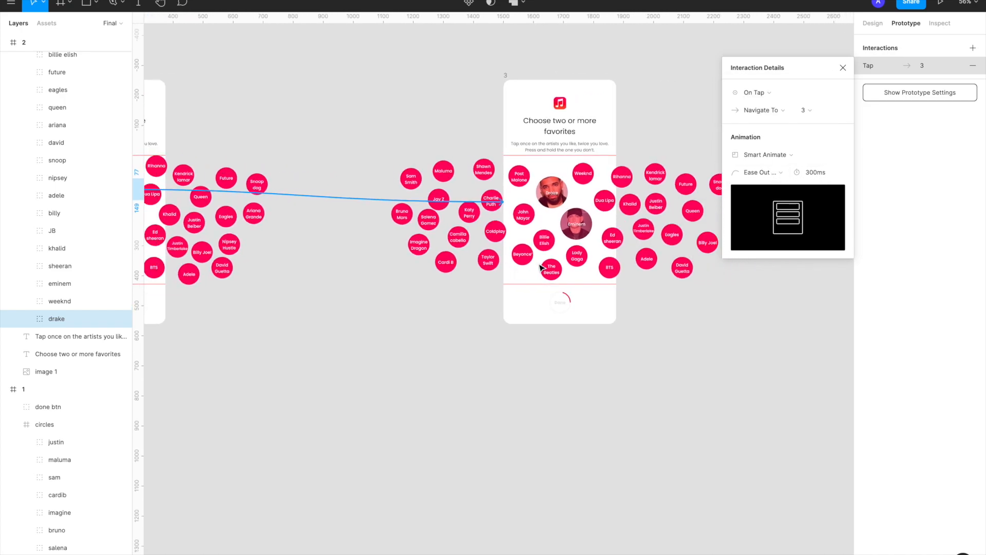
{"action": "scroll", "coordinate": [541, 267], "scroll_direction": "down", "scroll_amount": 3}
{"action": "scroll", "coordinate": [542, 268], "scroll_direction": "right", "scroll_amount": 4}
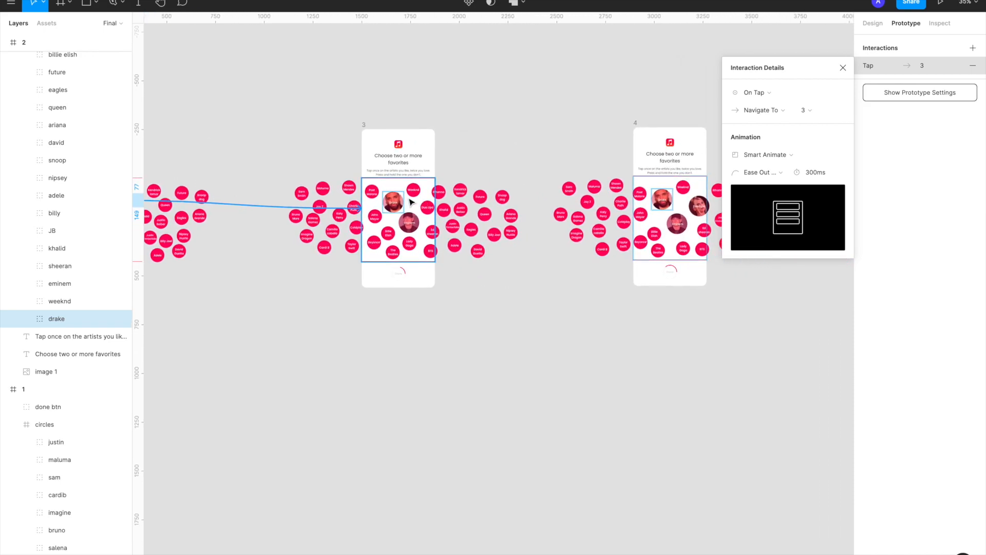
{"action": "scroll", "coordinate": [514, 242], "scroll_direction": "right", "scroll_amount": 2}
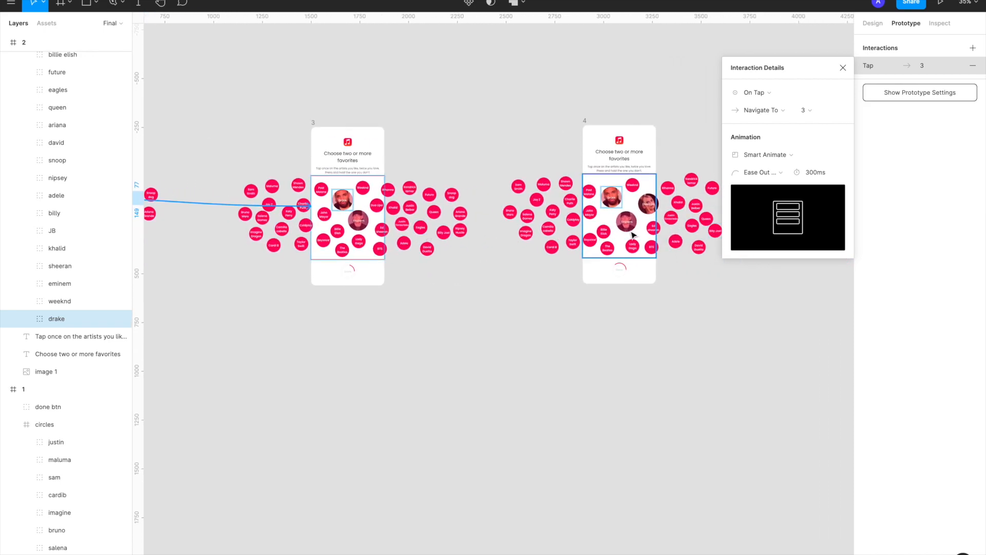
{"action": "scroll", "coordinate": [372, 201], "scroll_direction": "up", "scroll_amount": 5}
{"action": "left_click", "coordinate": [383, 210]}
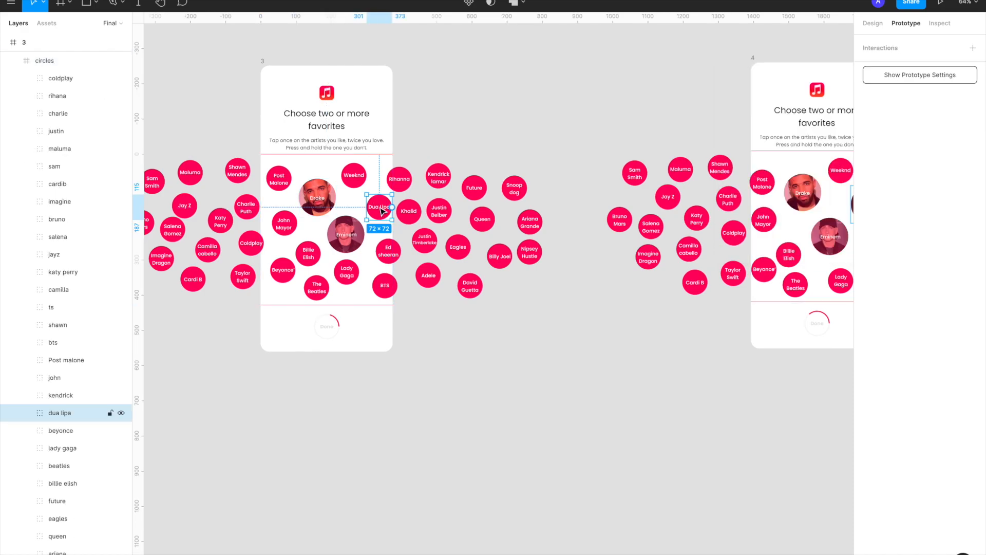
{"action": "scroll", "coordinate": [383, 210], "scroll_direction": "down", "scroll_amount": 2}
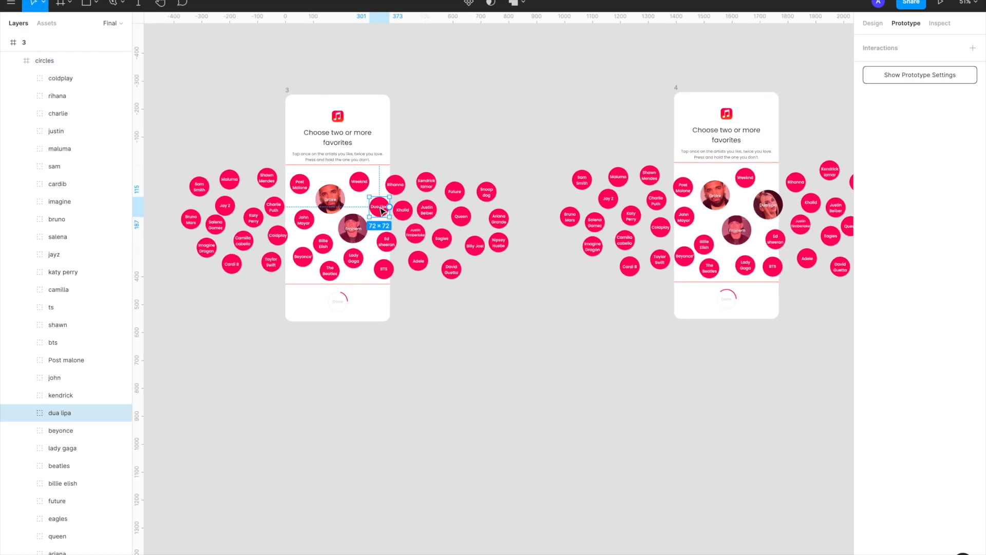
{"action": "scroll", "coordinate": [381, 211], "scroll_direction": "right", "scroll_amount": 2}
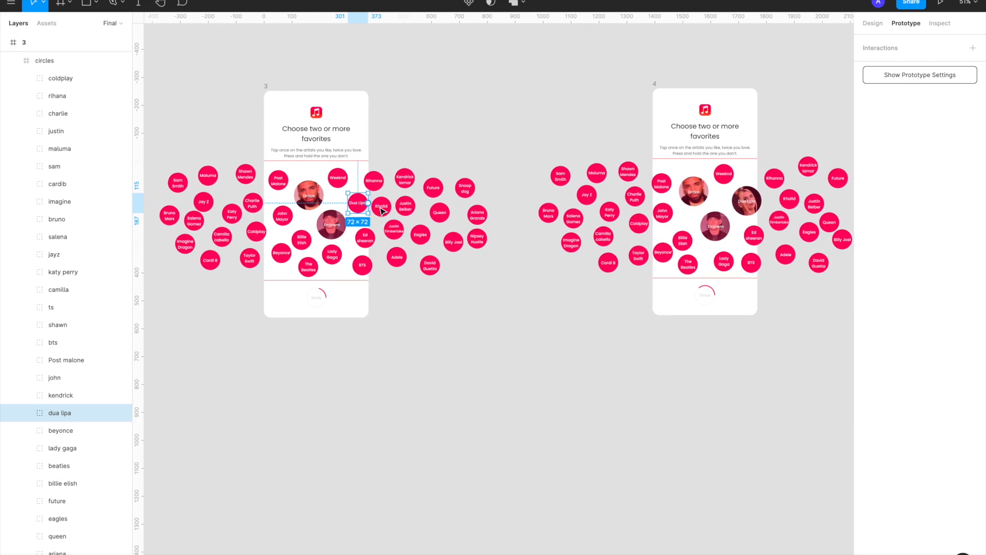
{"action": "scroll", "coordinate": [360, 205], "scroll_direction": "right", "scroll_amount": 2}
{"action": "scroll", "coordinate": [354, 204], "scroll_direction": "right", "scroll_amount": 1}
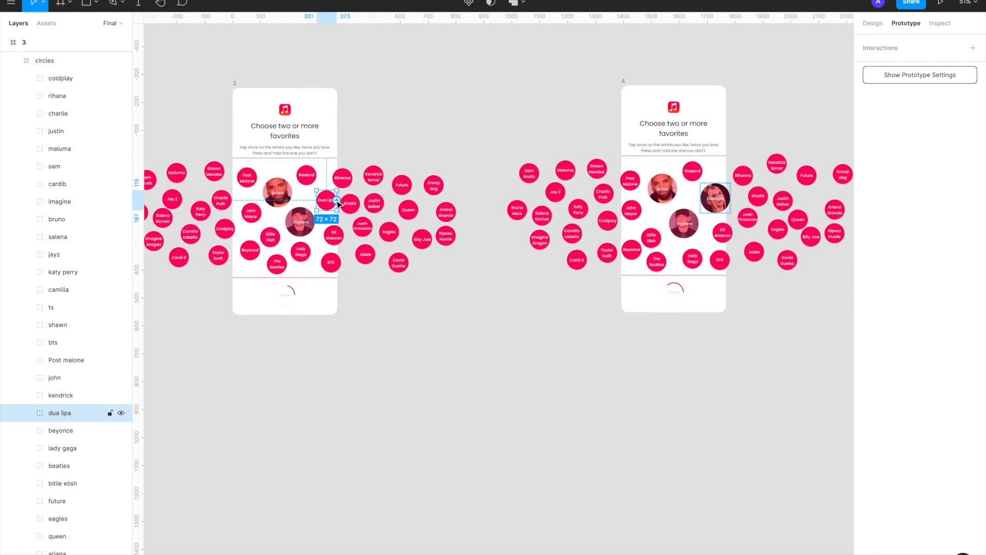
{"action": "left_click_drag", "start_coordinate": [336, 201], "coordinate": [681, 252]}
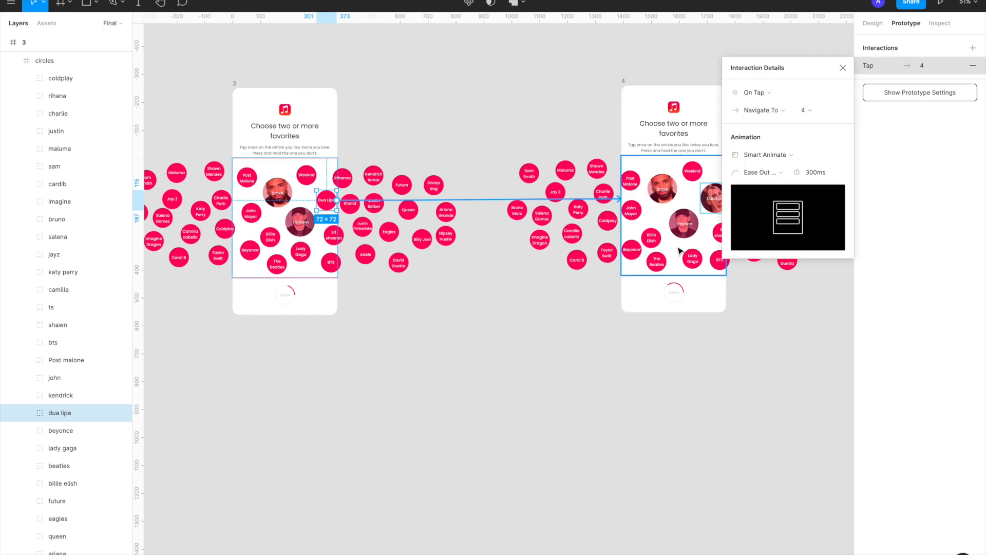
{"action": "left_click", "coordinate": [783, 155]}
{"action": "left_click", "coordinate": [784, 156]}
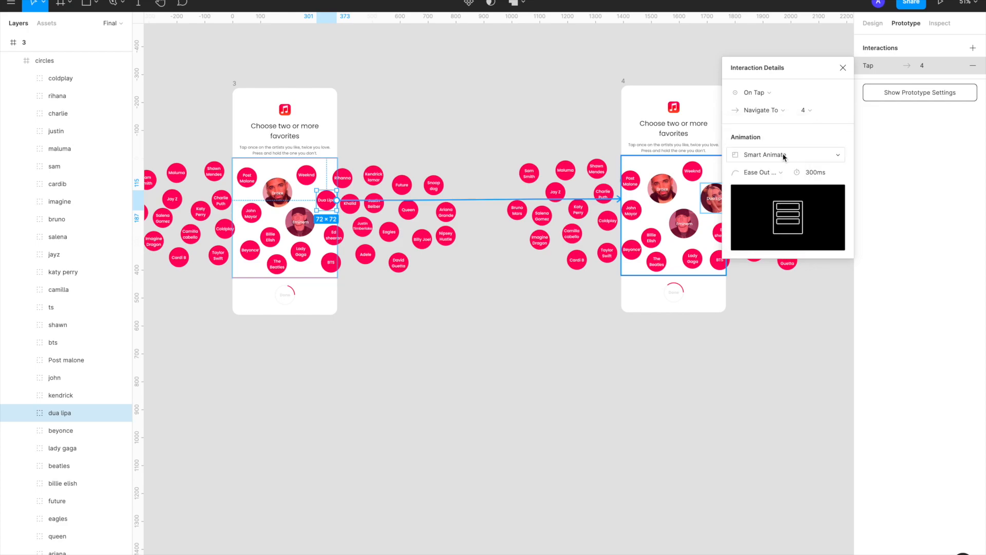
Examine the whole sequence from frame 1 to frame 9, including the prototype link from frame 8's Ed Sheeran bubble to frame 9
{"action": "scroll", "coordinate": [491, 295], "scroll_direction": "down", "scroll_amount": 5}
{"action": "scroll", "coordinate": [491, 295], "scroll_direction": "right", "scroll_amount": 8}
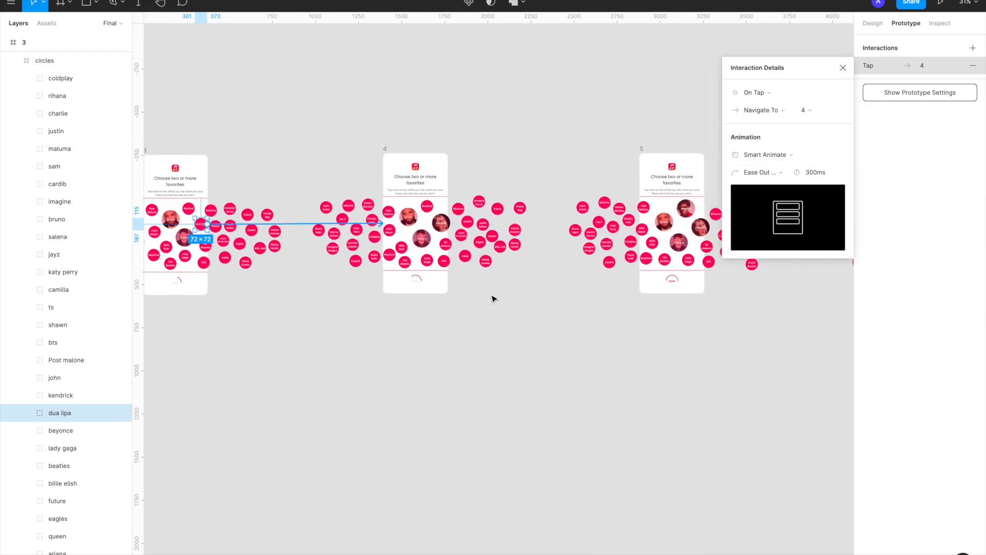
{"action": "scroll", "coordinate": [492, 299], "scroll_direction": "up", "scroll_amount": 3}
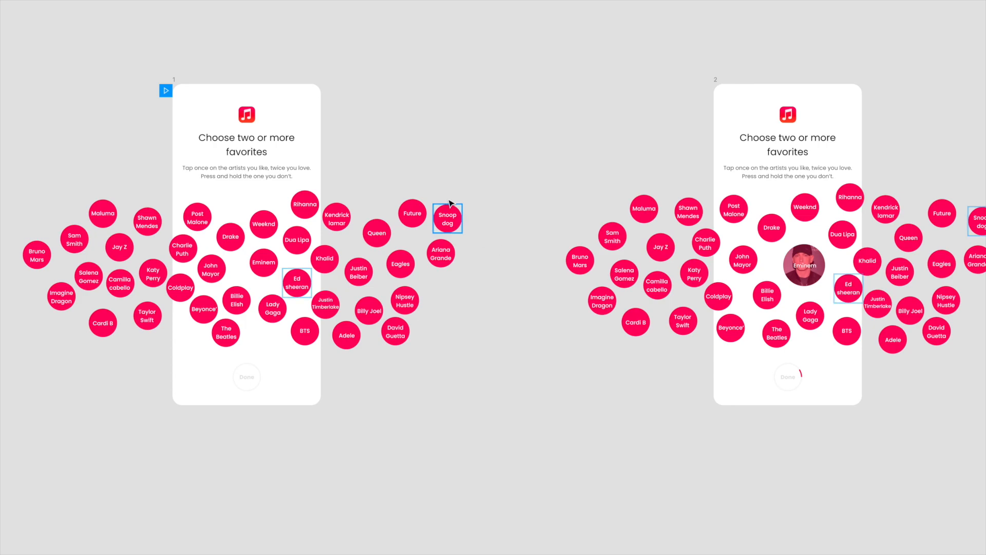
{"action": "scroll", "coordinate": [544, 139], "scroll_direction": "right", "scroll_amount": 4}
{"action": "scroll", "coordinate": [543, 139], "scroll_direction": "down", "scroll_amount": 4}
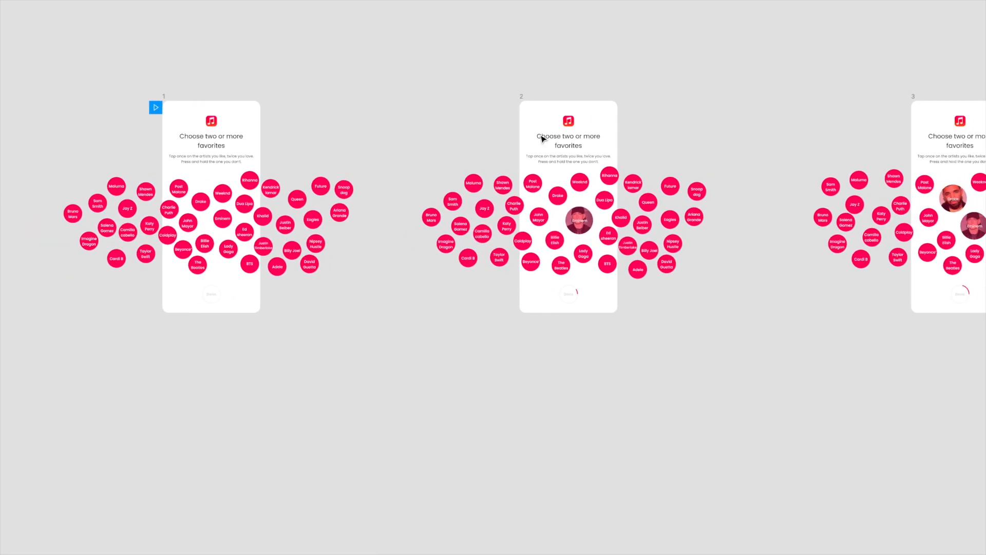
{"action": "scroll", "coordinate": [543, 139], "scroll_direction": "right", "scroll_amount": 12}
{"action": "scroll", "coordinate": [543, 139], "scroll_direction": "right", "scroll_amount": 15}
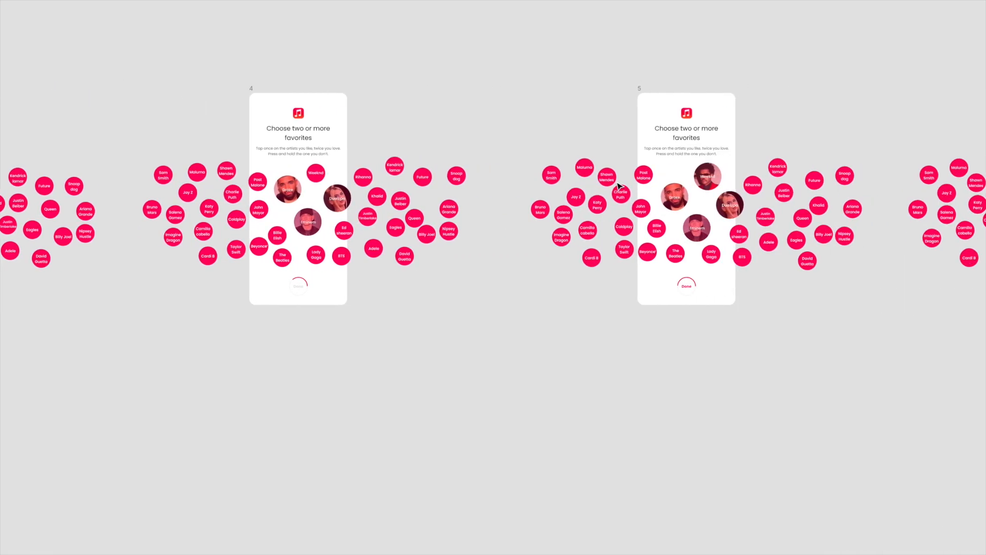
{"action": "scroll", "coordinate": [619, 186], "scroll_direction": "right", "scroll_amount": 20}
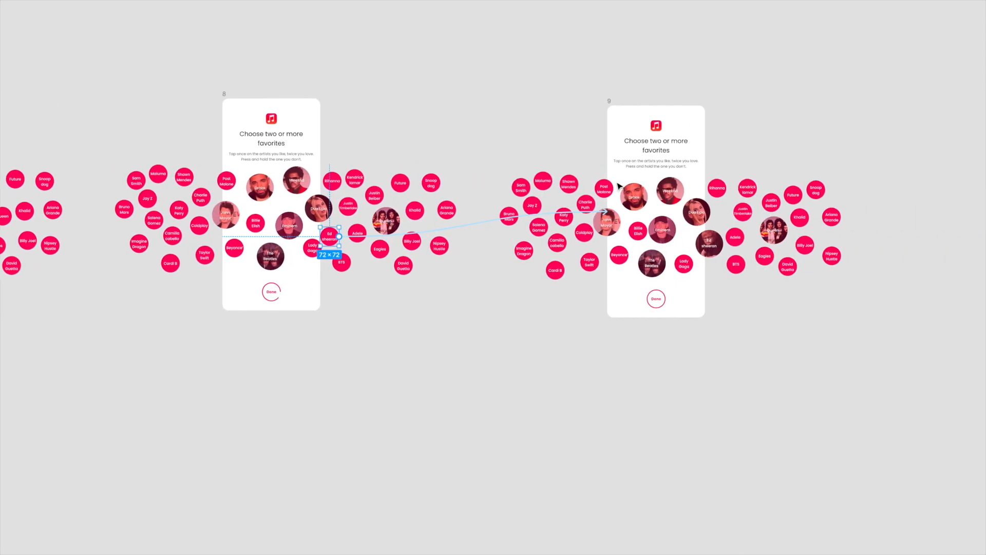
{"action": "scroll", "coordinate": [627, 228], "scroll_direction": "left", "scroll_amount": 20}
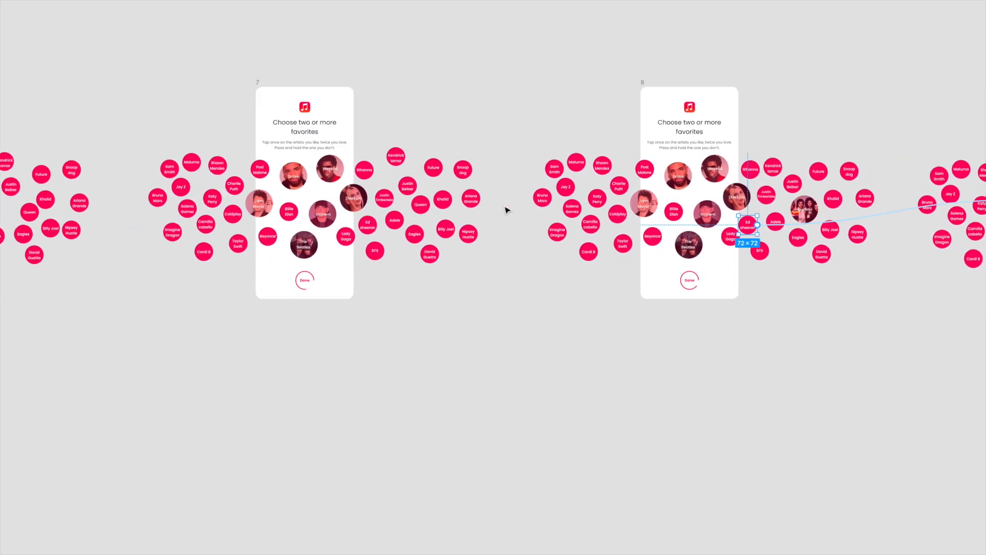
{"action": "scroll", "coordinate": [505, 210], "scroll_direction": "left", "scroll_amount": 20}
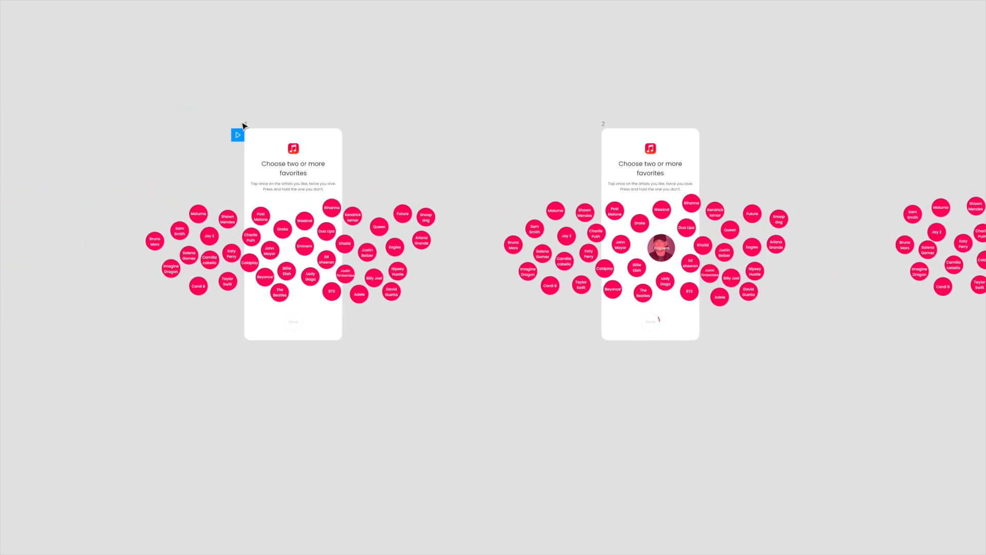
Run the prototype preview from frame 1 and test scrolling the artist bubbles horizontally in both directions
{"action": "left_click", "coordinate": [246, 124]}
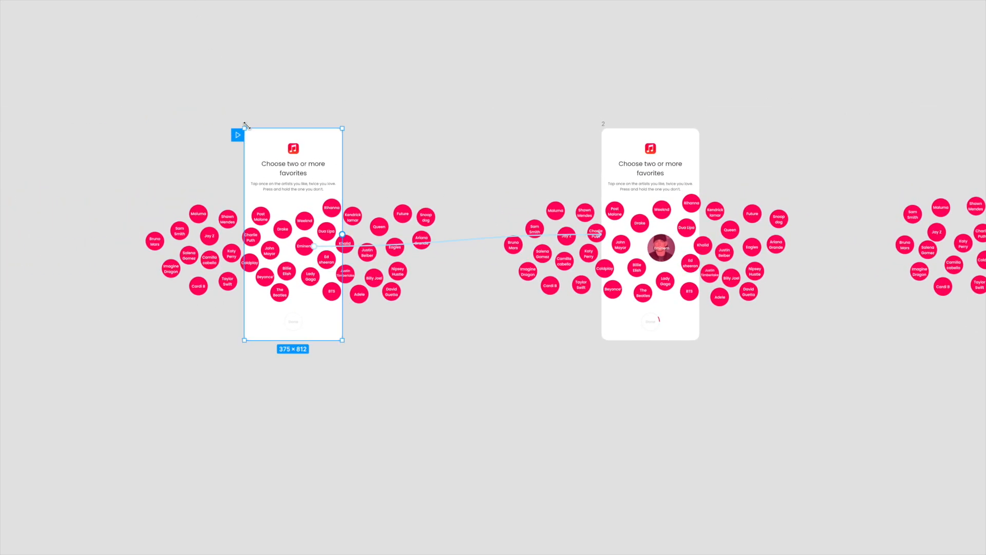
{"action": "key", "text": "ctrl+backslash"}
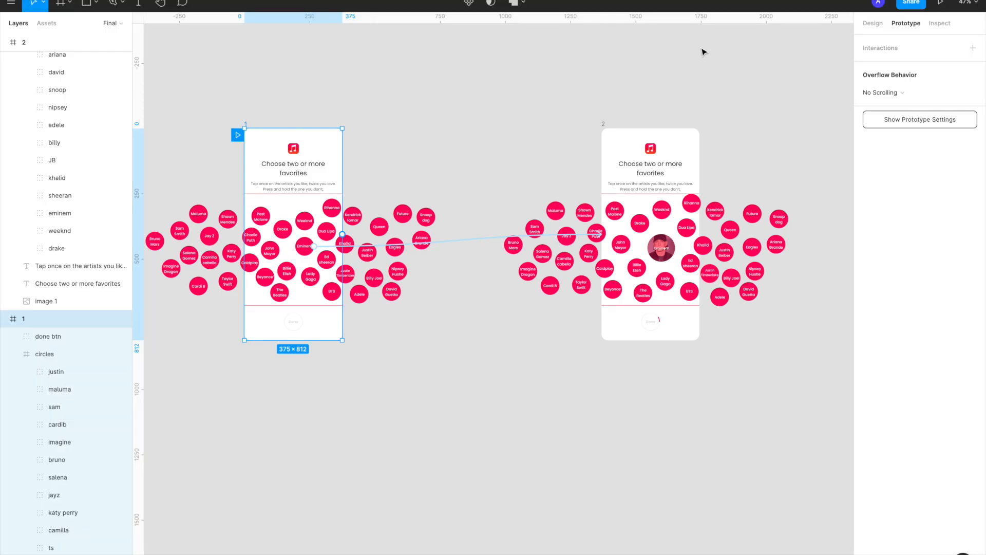
{"action": "left_click", "coordinate": [940, 2]}
{"action": "left_click_drag", "start_coordinate": [546, 315], "coordinate": [687, 319]}
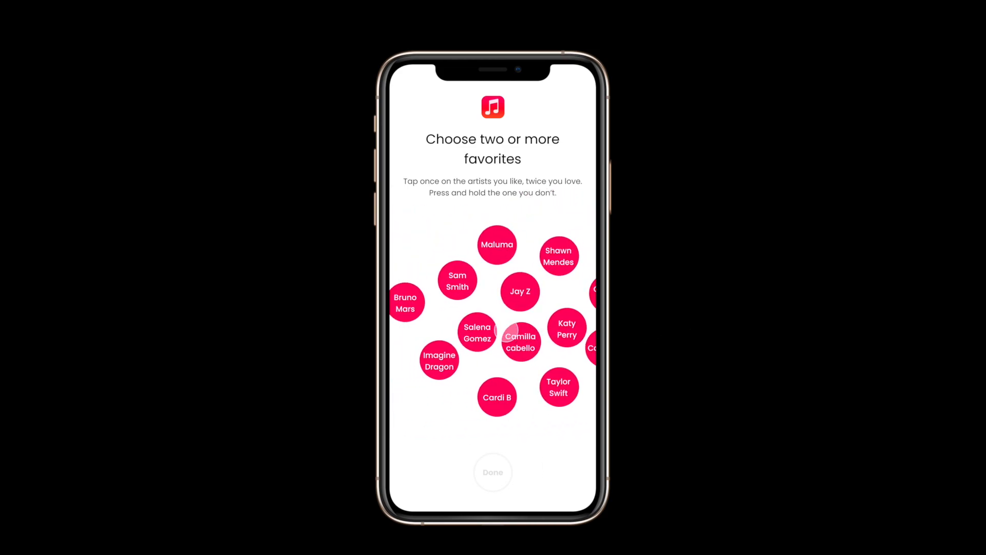
{"action": "left_click_drag", "start_coordinate": [533, 324], "coordinate": [421, 324]}
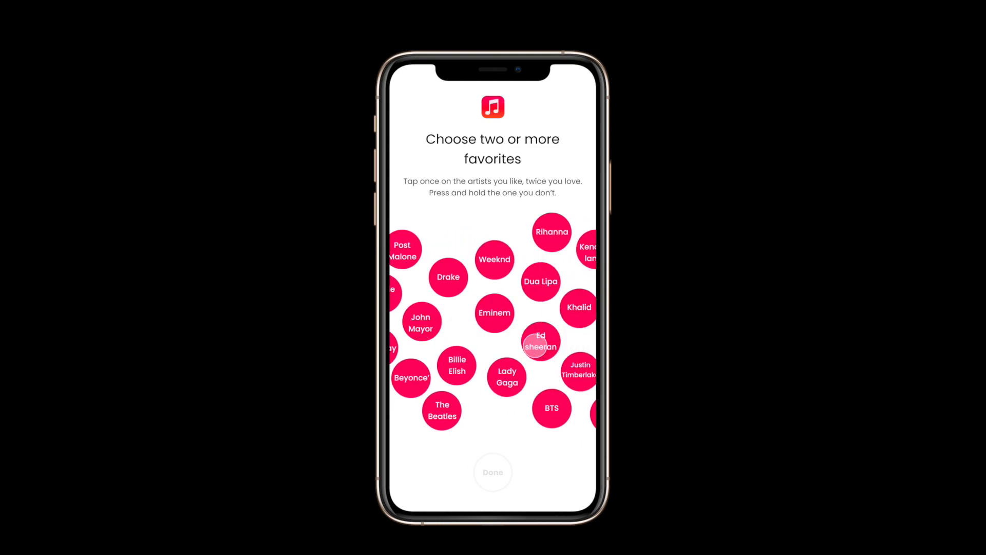
{"action": "left_click_drag", "start_coordinate": [535, 344], "coordinate": [549, 343]}
Select the Eminem and Drake bubbles in the running prototype to test their transitions and the Done button's progress ring
{"action": "left_click", "coordinate": [509, 321]}
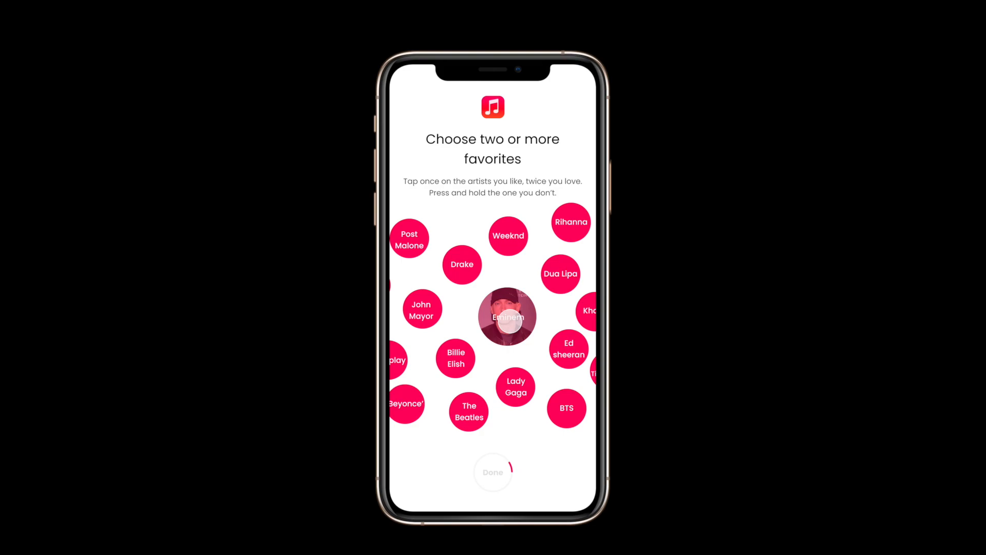
{"action": "left_click_drag", "start_coordinate": [468, 350], "coordinate": [487, 348]}
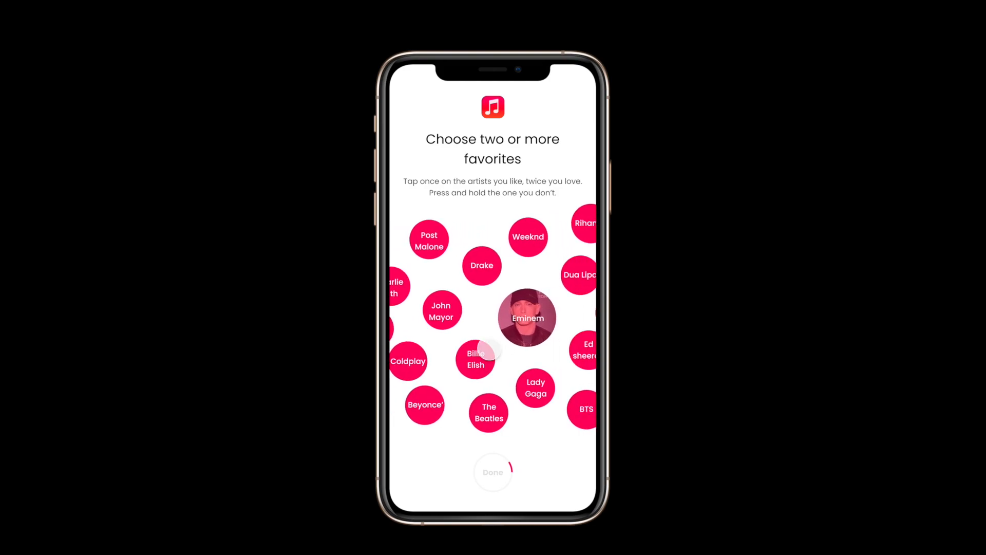
{"action": "left_click", "coordinate": [489, 270]}
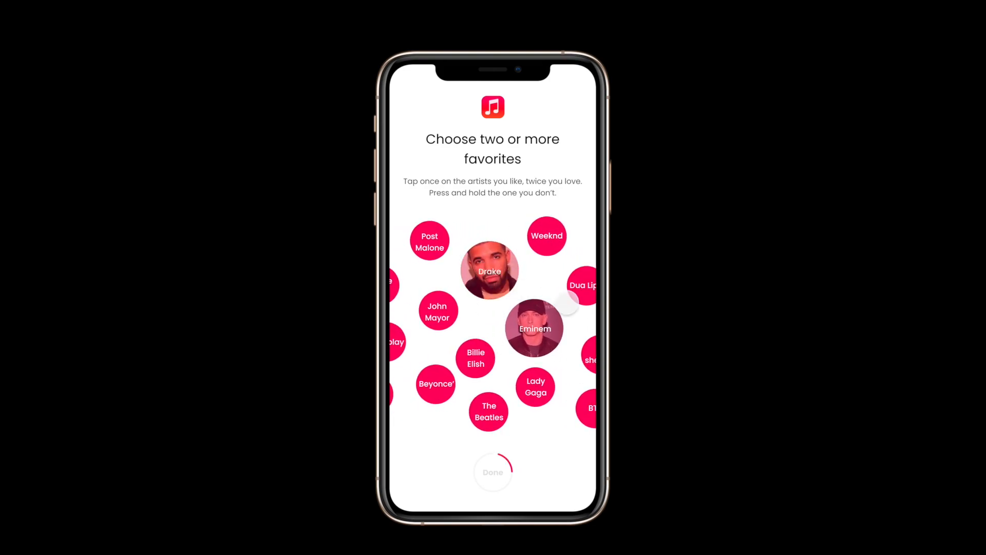
Select the Dua Lipa, Weeknd, John Mayor and The Beatles bubbles in the running prototype to test their transitions
{"action": "left_click_drag", "start_coordinate": [543, 306], "coordinate": [503, 297]}
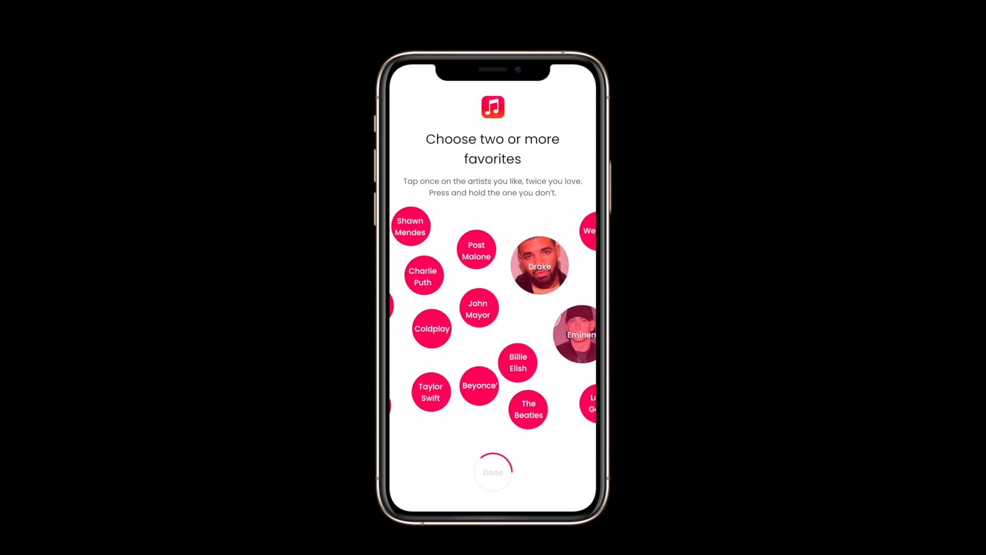
{"action": "left_click_drag", "start_coordinate": [554, 256], "coordinate": [435, 260]}
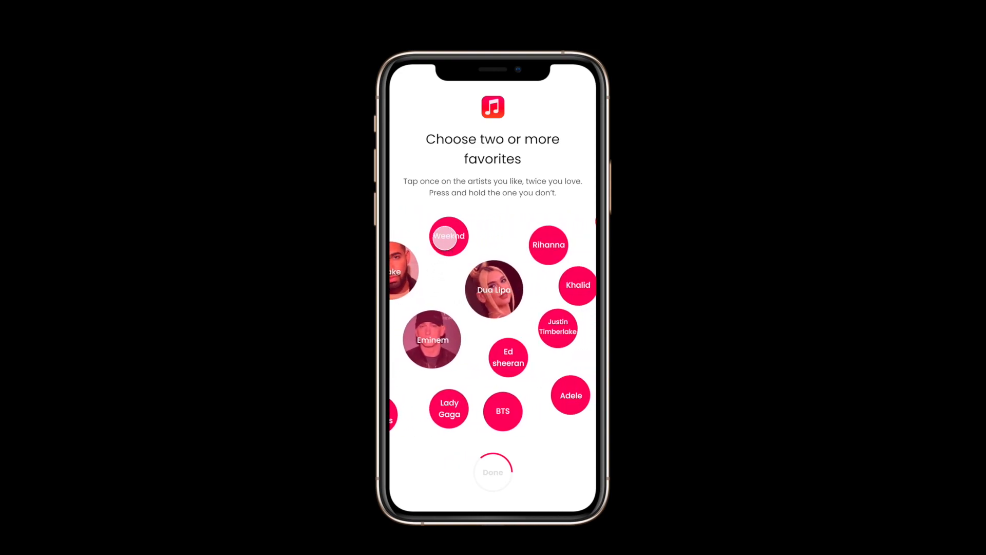
{"action": "left_click", "coordinate": [445, 238]}
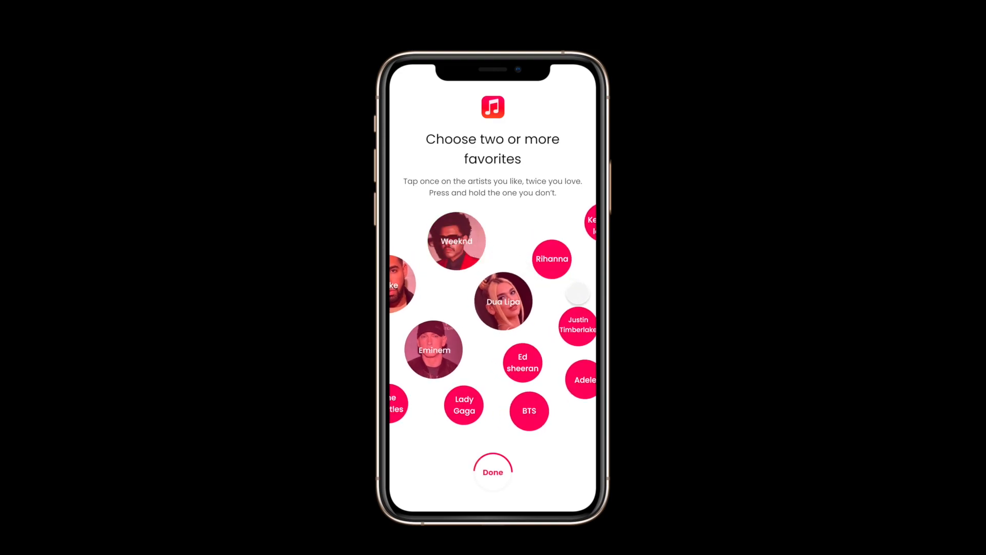
{"action": "left_click_drag", "start_coordinate": [546, 304], "coordinate": [592, 303]}
{"action": "left_click_drag", "start_coordinate": [465, 305], "coordinate": [549, 307]}
{"action": "left_click", "coordinate": [446, 310]}
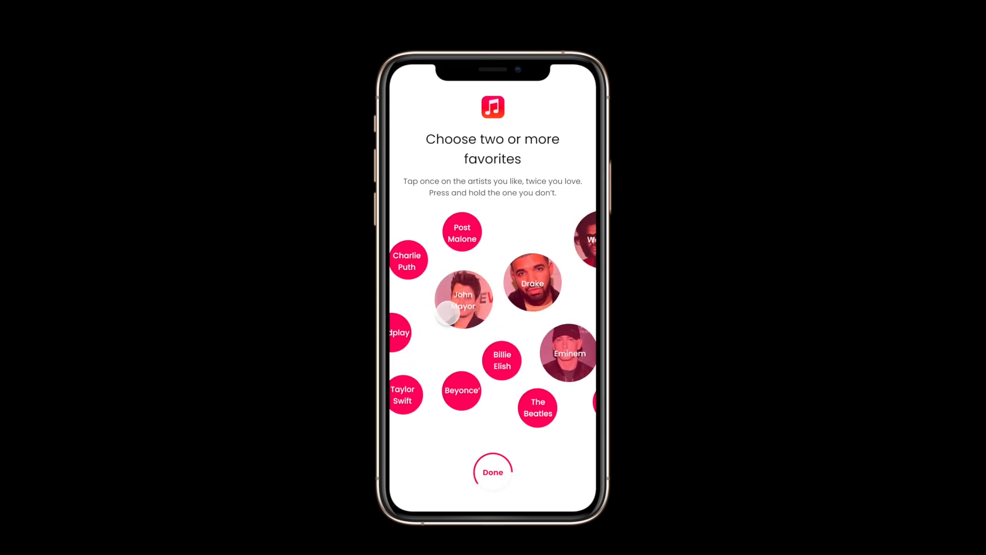
{"action": "left_click_drag", "start_coordinate": [553, 336], "coordinate": [514, 332]}
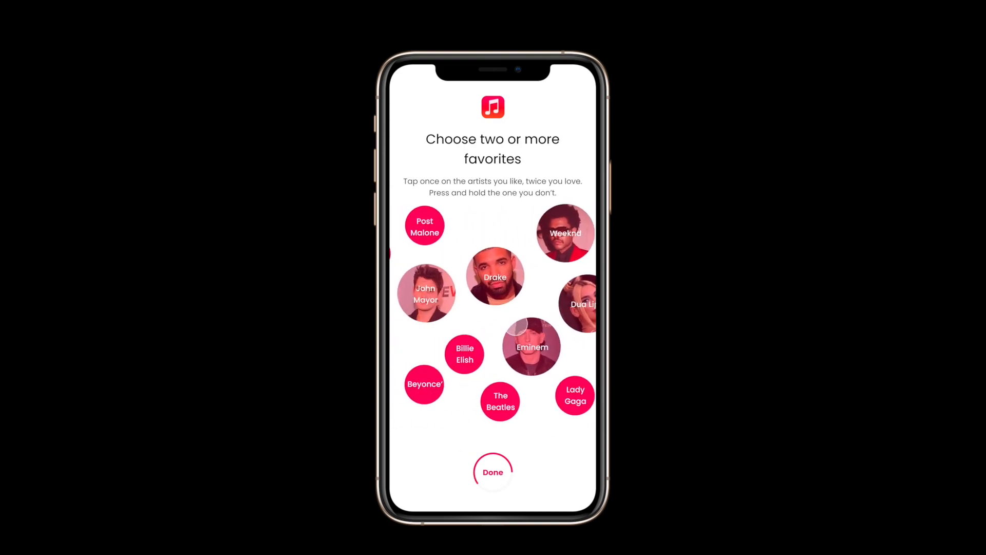
{"action": "left_click", "coordinate": [497, 410]}
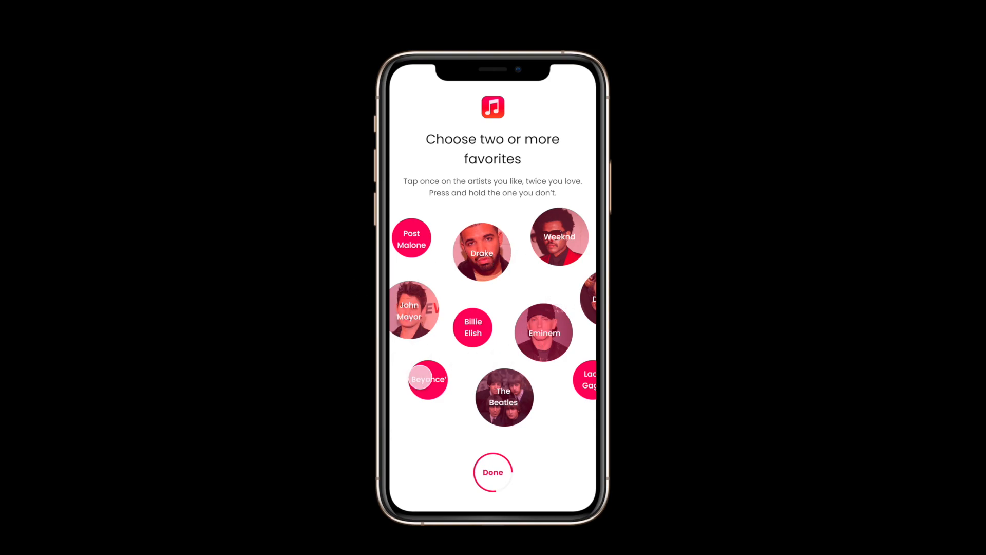
Select the Queen and Ed Sheeran bubbles in the running prototype to test the final transitions and the completed progress ring
{"action": "left_click_drag", "start_coordinate": [552, 362], "coordinate": [393, 354]}
{"action": "left_click_drag", "start_coordinate": [524, 342], "coordinate": [435, 341]}
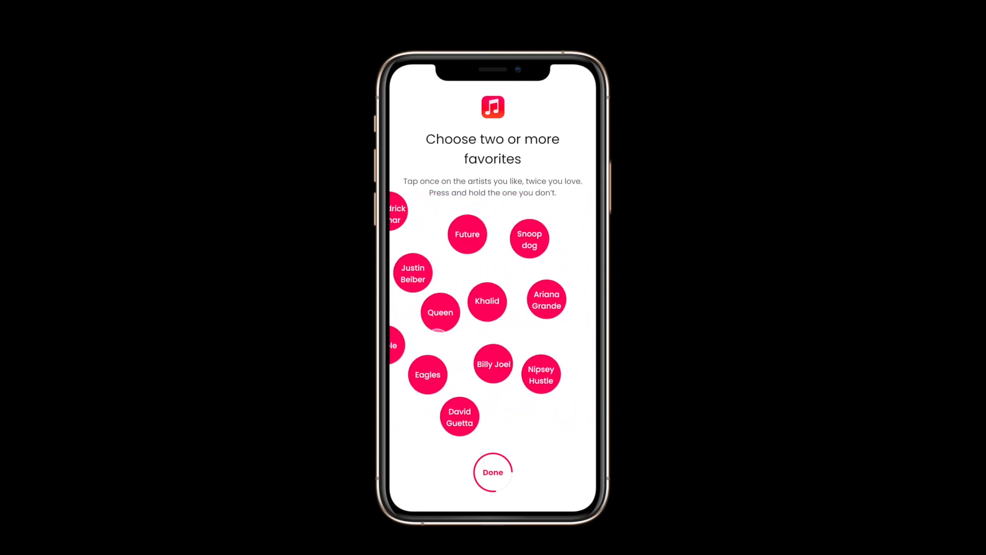
{"action": "left_click", "coordinate": [491, 312]}
{"action": "left_click_drag", "start_coordinate": [405, 343], "coordinate": [465, 344]}
{"action": "left_click", "coordinate": [452, 353]}
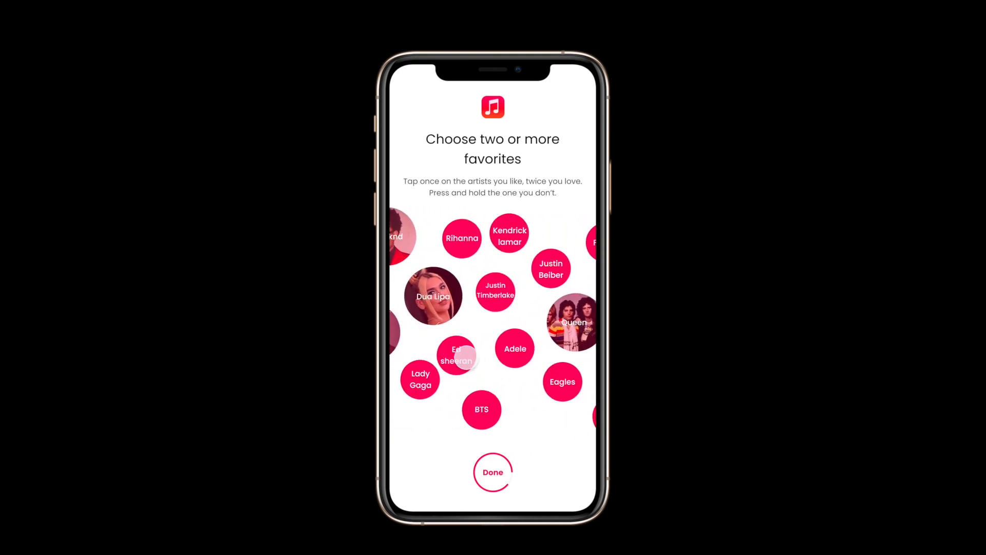
{"action": "mouse_move", "coordinate": [471, 359]}
{"action": "left_mouse_down"}
{"action": "mouse_move", "coordinate": [594, 355]}
{"action": "mouse_move", "coordinate": [469, 345]}
{"action": "left_mouse_up"}
{"action": "left_click_drag", "start_coordinate": [591, 349], "coordinate": [467, 348]}
{"action": "mouse_move", "coordinate": [549, 340]}
{"action": "left_mouse_down"}
{"action": "mouse_move", "coordinate": [447, 338]}
{"action": "mouse_move", "coordinate": [553, 336]}
{"action": "left_mouse_up"}
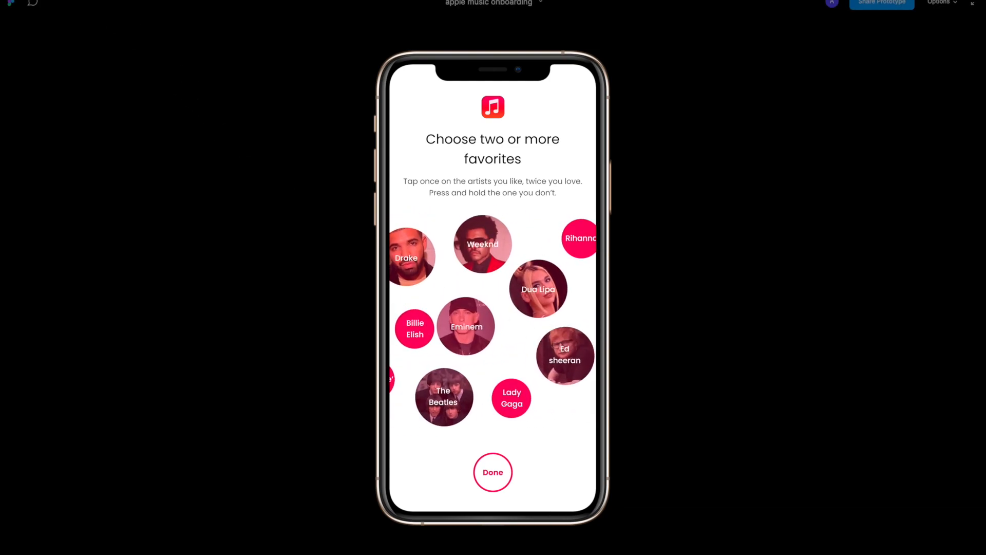
Return to the design file and duplicate frame 9, placing the copy after it in the row
{"action": "left_click", "coordinate": [135, 0]}
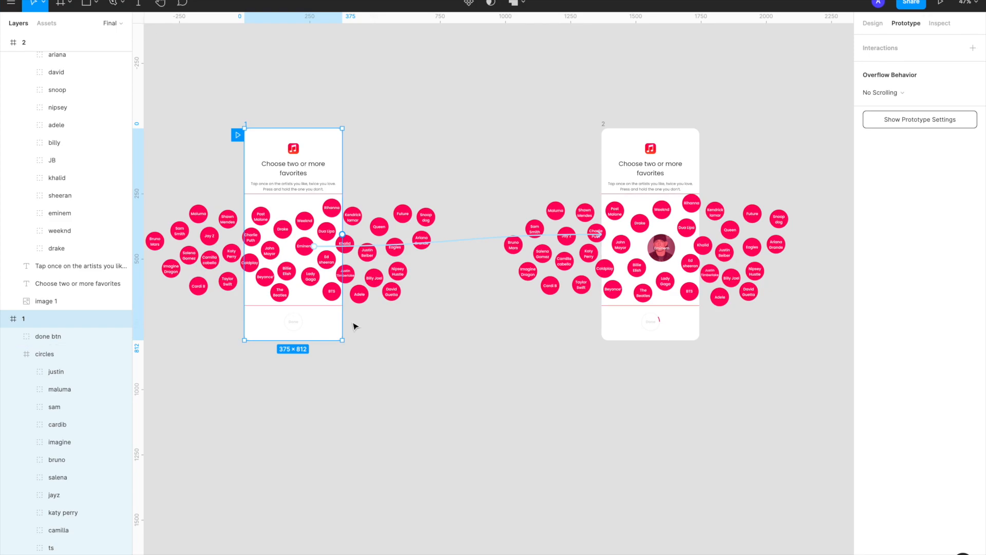
{"action": "scroll", "coordinate": [354, 326], "scroll_direction": "right", "scroll_amount": 20}
{"action": "scroll", "coordinate": [354, 326], "scroll_direction": "right", "scroll_amount": 20}
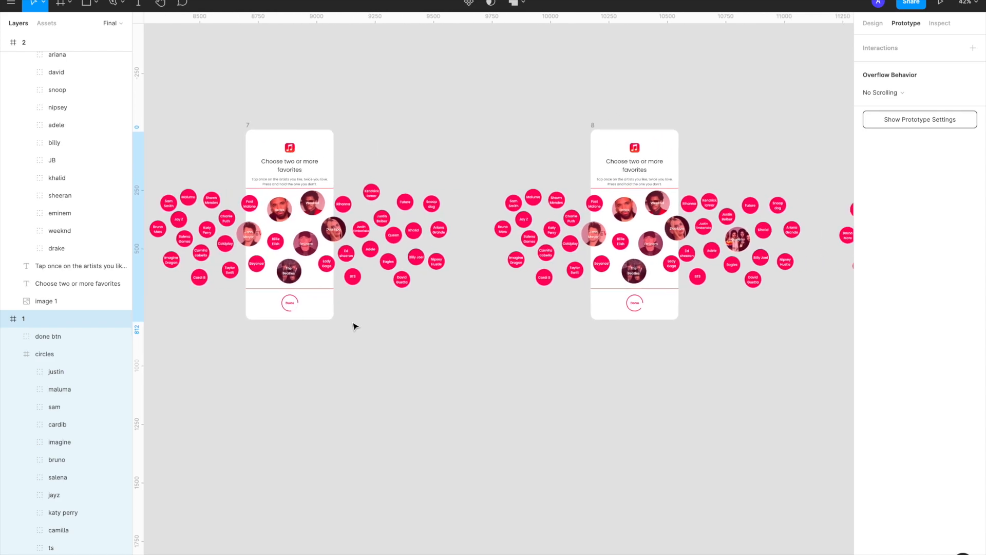
{"action": "scroll", "coordinate": [354, 326], "scroll_direction": "right", "scroll_amount": 15}
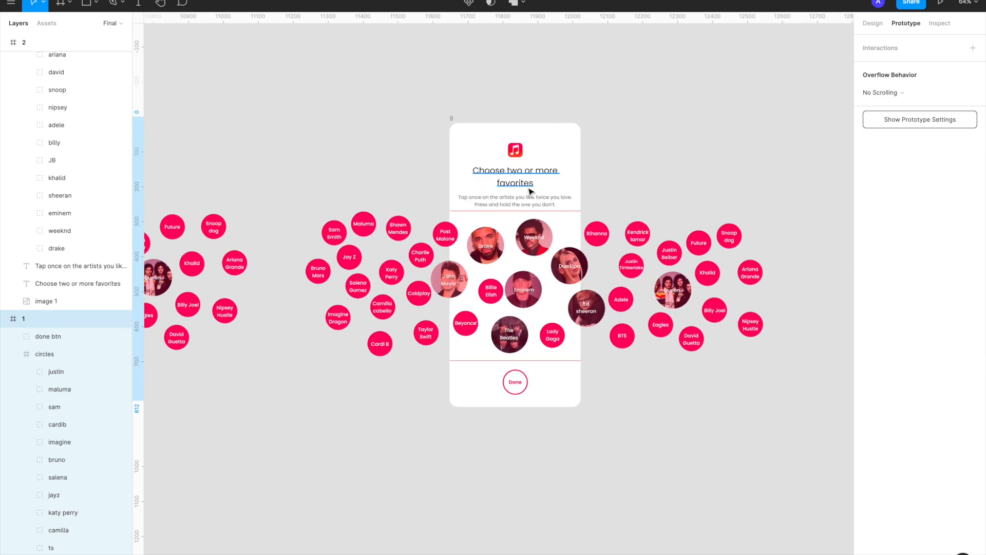
{"action": "scroll", "coordinate": [505, 408], "scroll_direction": "up", "scroll_amount": 3}
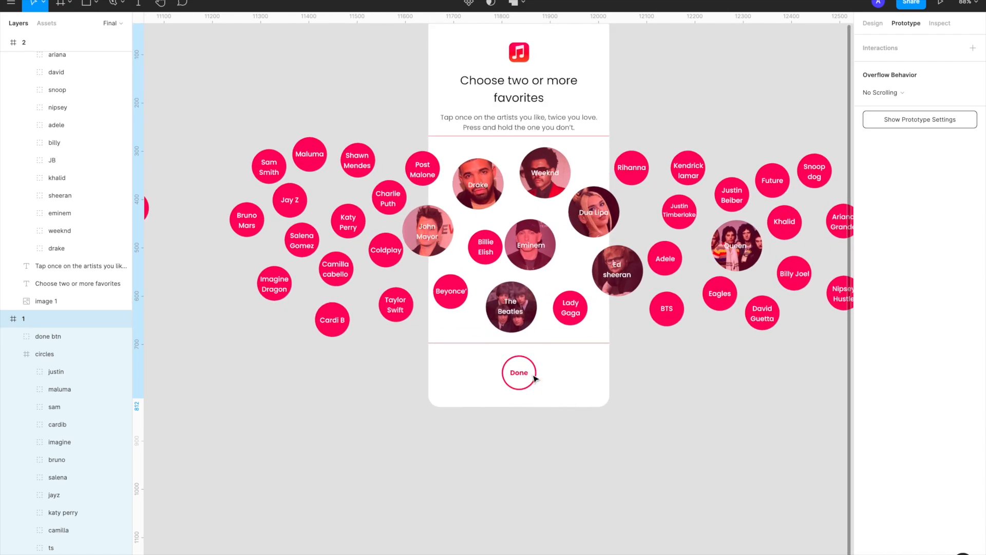
{"action": "scroll", "coordinate": [531, 377], "scroll_direction": "down", "scroll_amount": 5}
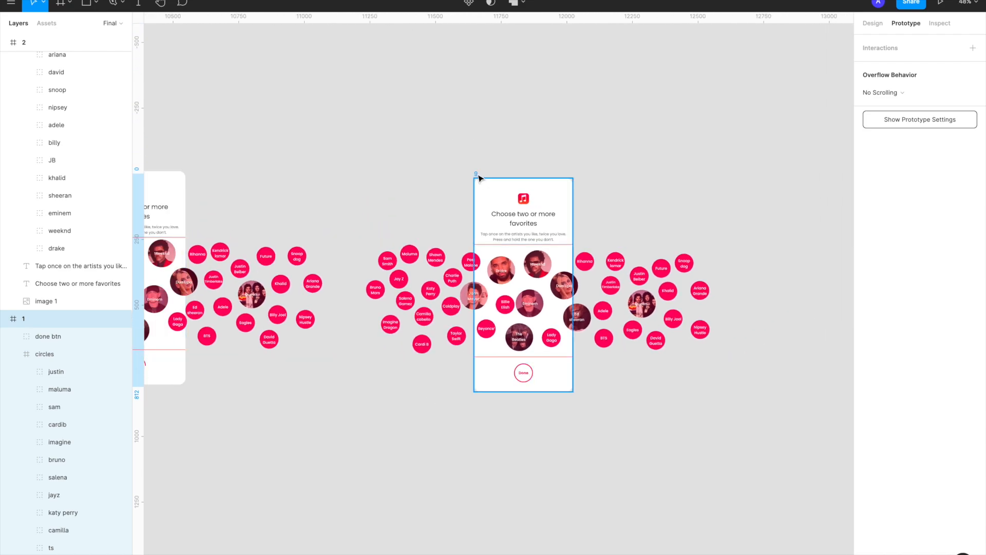
{"action": "left_click", "coordinate": [478, 176]}
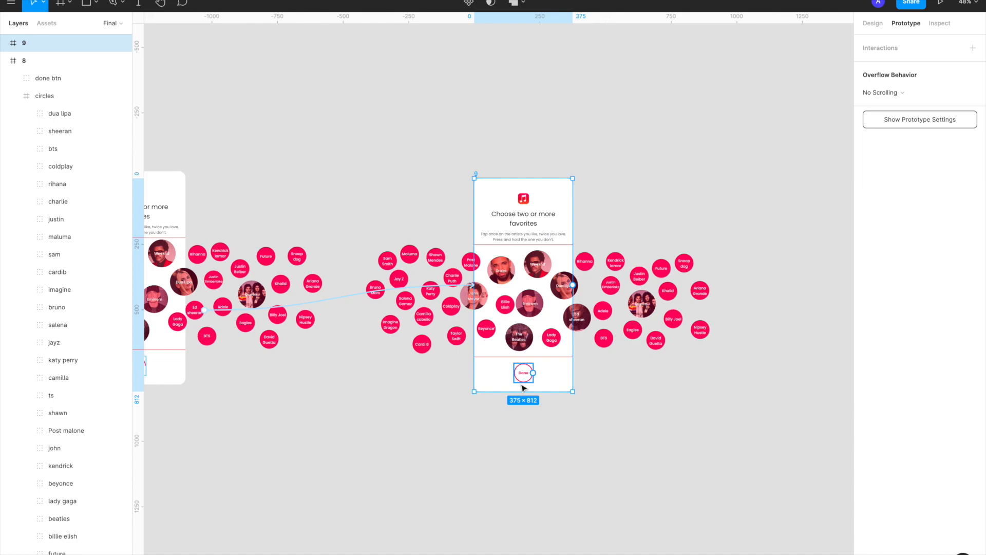
{"action": "scroll", "coordinate": [524, 374], "scroll_direction": "up", "scroll_amount": 2}
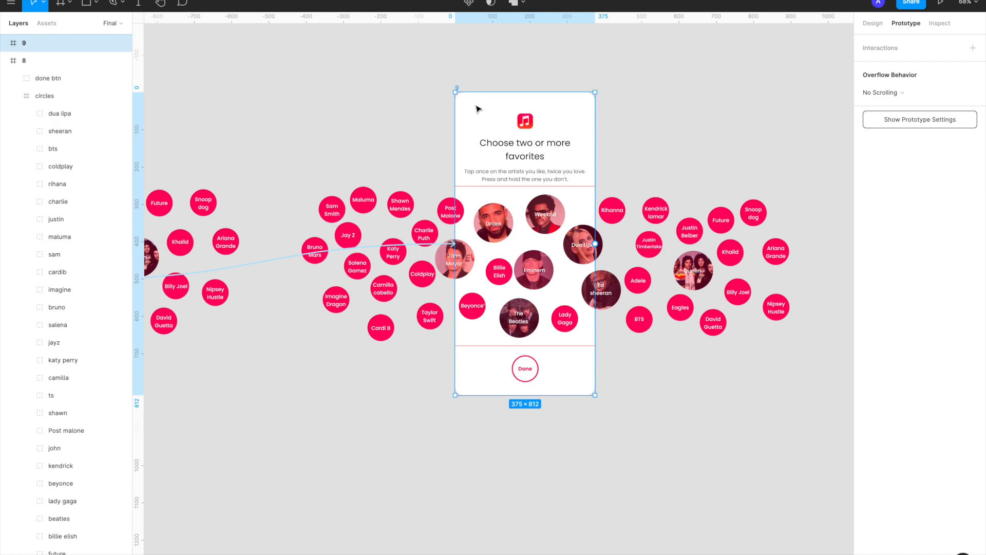
{"action": "scroll", "coordinate": [479, 109], "scroll_direction": "down", "scroll_amount": 3}
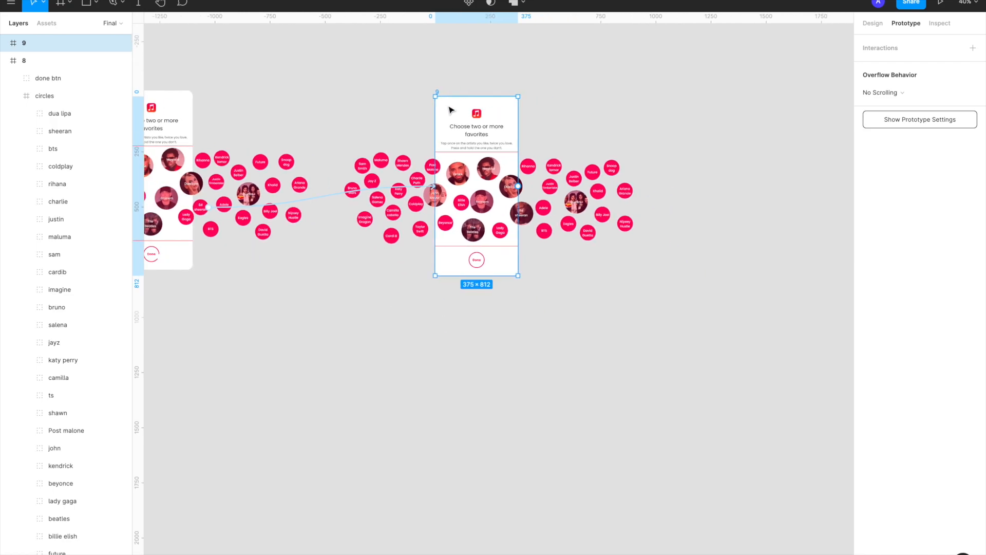
{"action": "key", "text": "ctrl+d"}
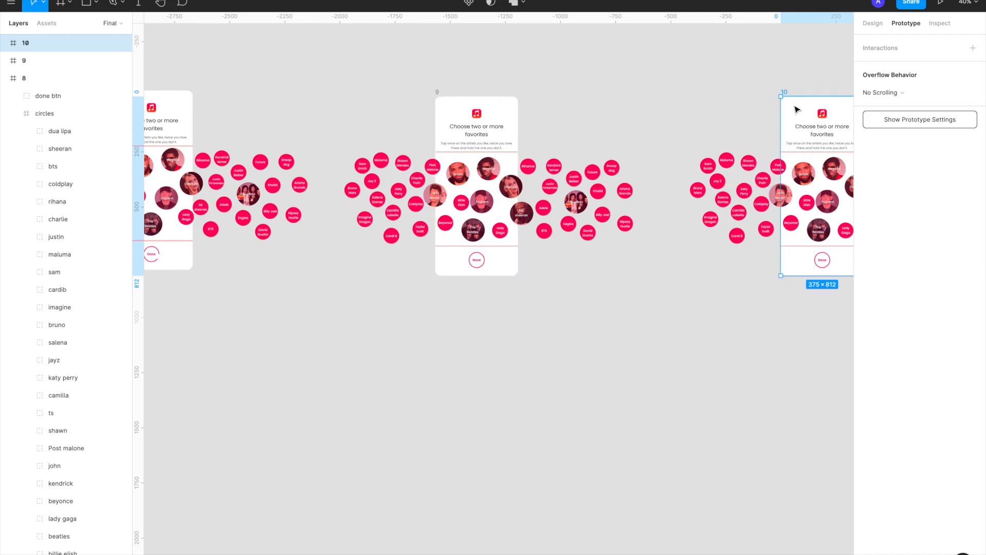
Select all artist bubbles in frame 10, from the Post Malone layer through the drake layer
{"action": "scroll", "coordinate": [795, 110], "scroll_direction": "right", "scroll_amount": 3}
{"action": "scroll", "coordinate": [796, 108], "scroll_direction": "right", "scroll_amount": 3}
{"action": "left_click", "coordinate": [720, 125]}
{"action": "scroll", "coordinate": [579, 139], "scroll_direction": "up", "scroll_amount": 3}
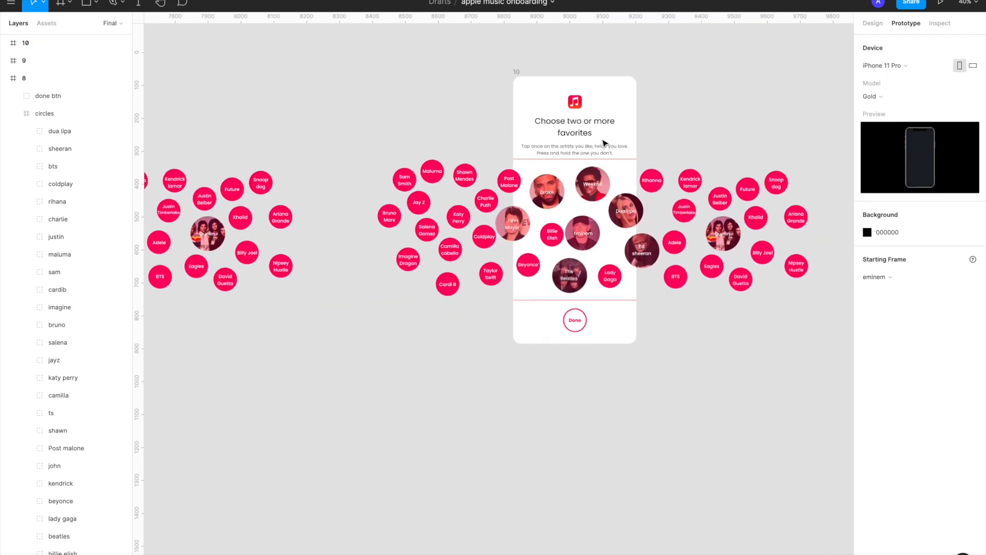
{"action": "left_click", "coordinate": [580, 190]}
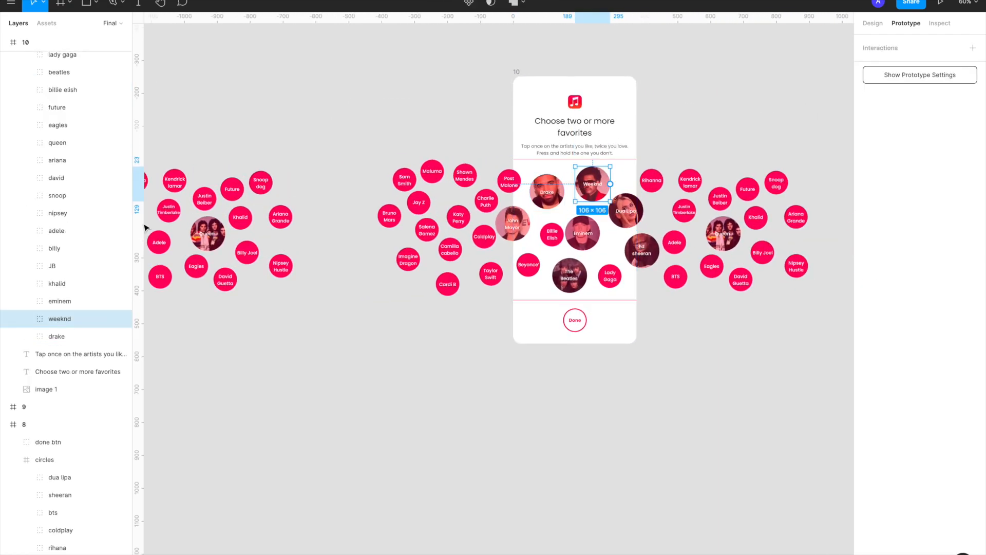
{"action": "scroll", "coordinate": [73, 321], "scroll_direction": "up", "scroll_amount": 8}
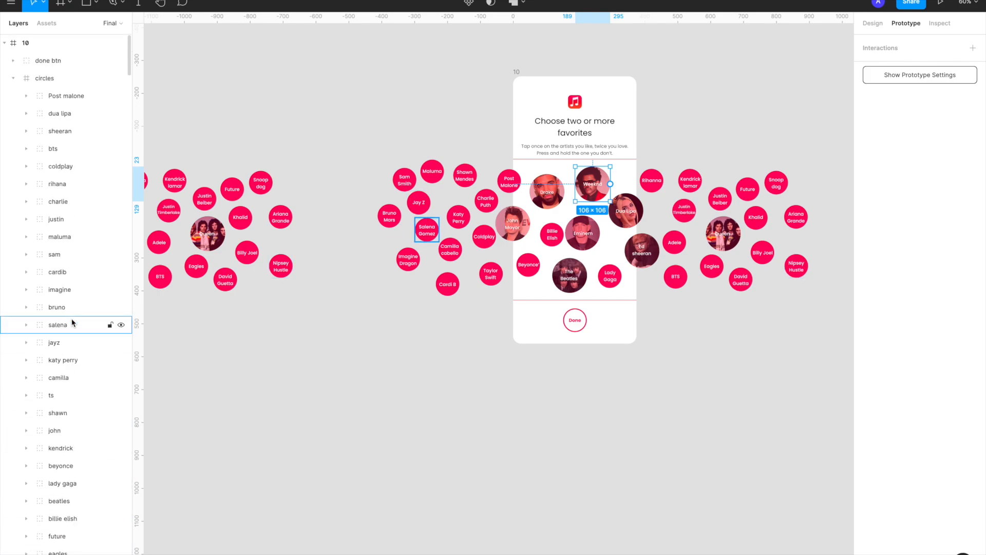
{"action": "left_click", "coordinate": [62, 95]}
{"action": "scroll", "coordinate": [64, 200], "scroll_direction": "down", "scroll_amount": 5}
{"action": "scroll", "coordinate": [62, 198], "scroll_direction": "down", "scroll_amount": 3}
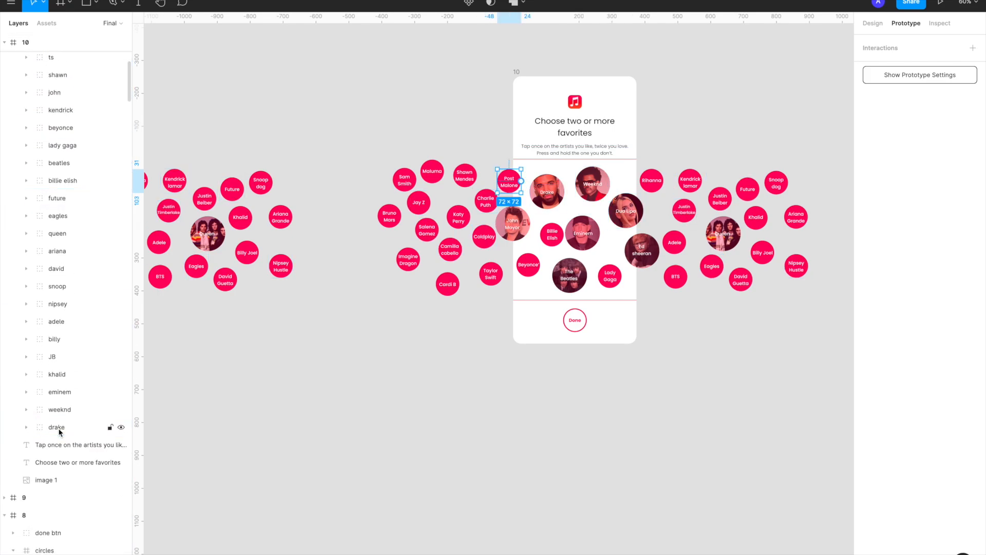
{"action": "left_click", "coordinate": [57, 428], "text": "shift"}
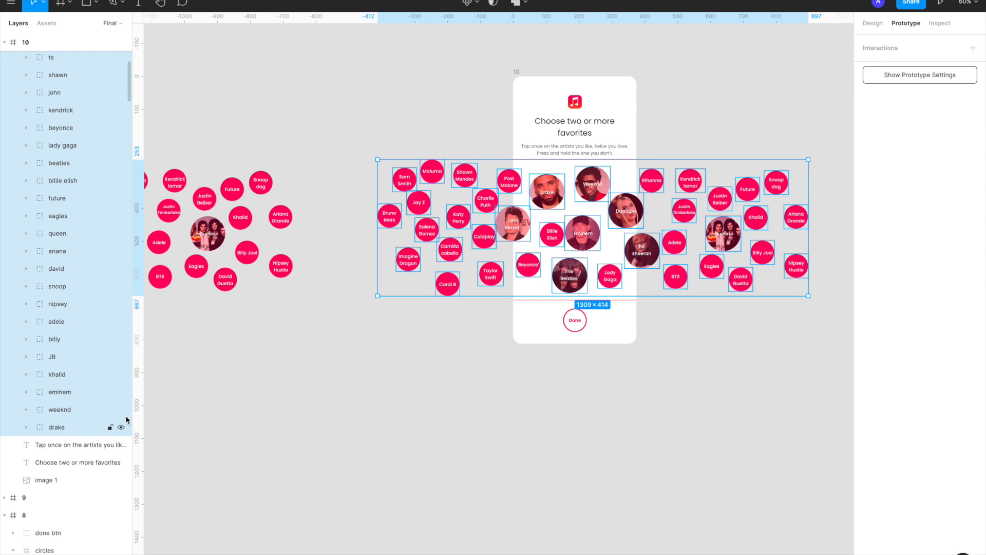
Stack frame 10's selected bubbles by aligning them to their horizontal and vertical centers
{"action": "left_click", "coordinate": [879, 26]}
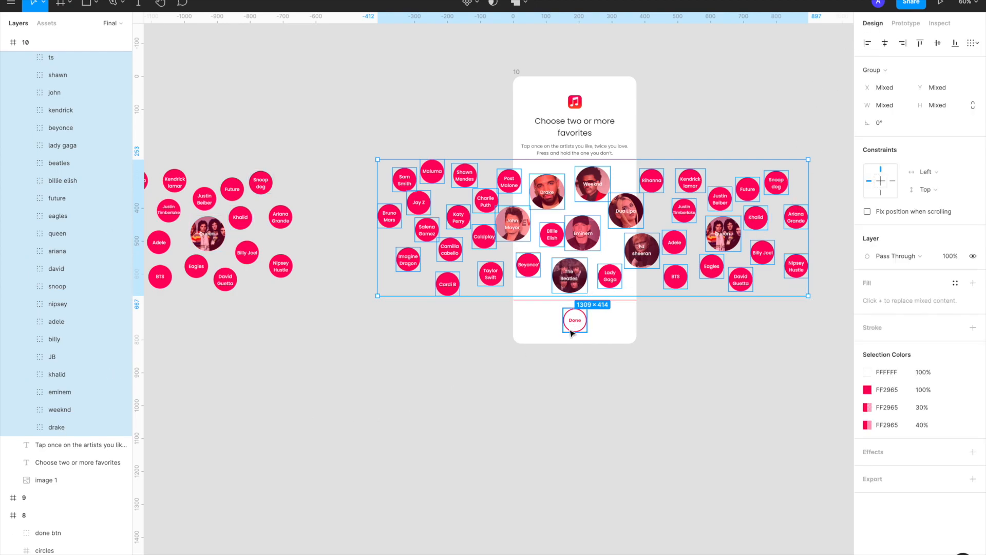
{"action": "scroll", "coordinate": [514, 328], "scroll_direction": "left", "scroll_amount": 6}
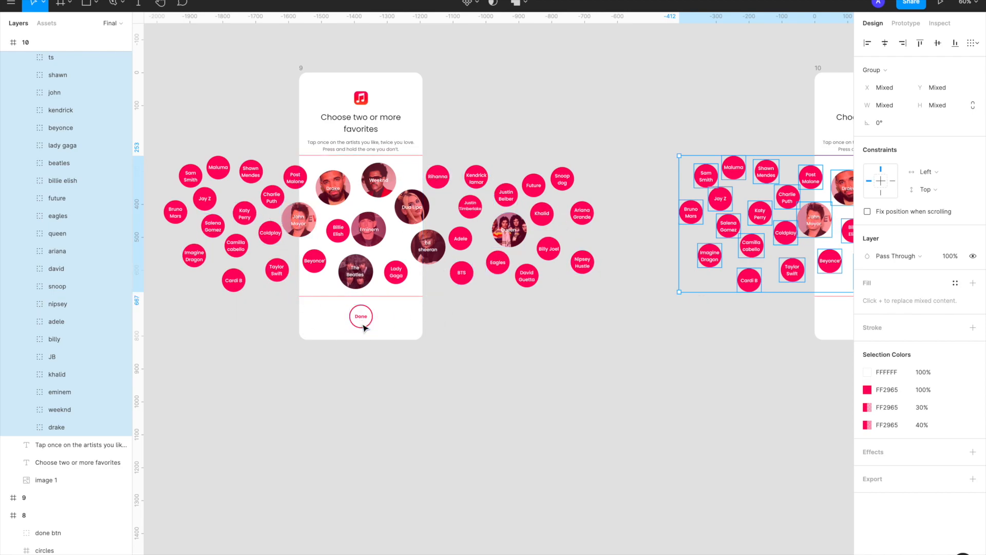
{"action": "scroll", "coordinate": [363, 327], "scroll_direction": "right", "scroll_amount": 10}
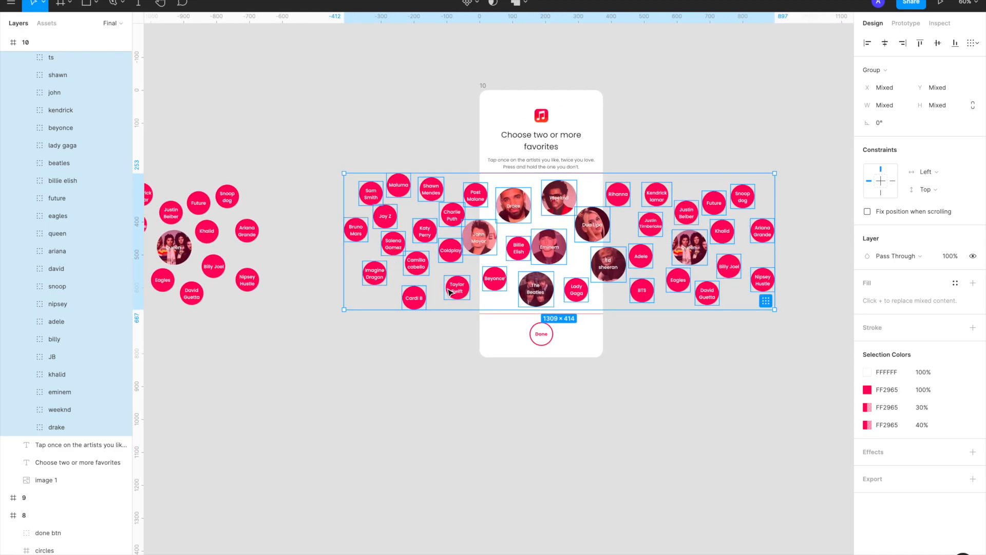
{"action": "left_click", "coordinate": [885, 45]}
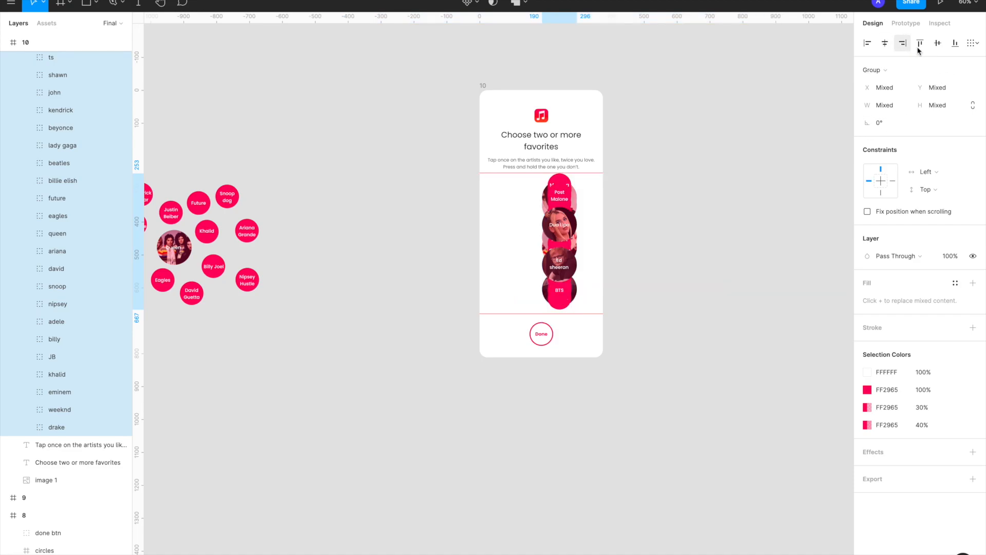
{"action": "left_click", "coordinate": [937, 45]}
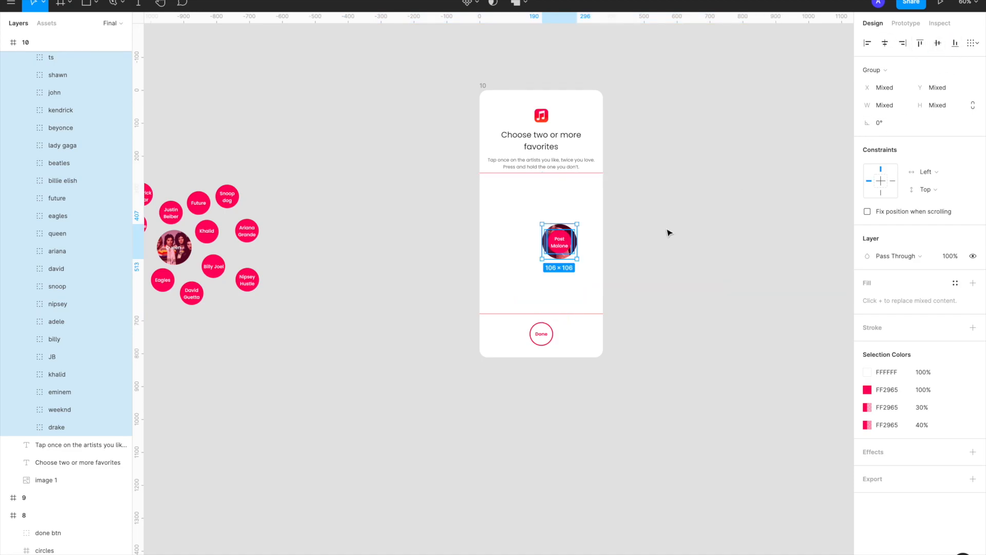
Scale frame 10's stacked bubbles down to 49 × 49 and move them onto the center of the Done button
{"action": "scroll", "coordinate": [667, 231], "scroll_direction": "up", "scroll_amount": 5}
{"action": "key", "text": "k"}
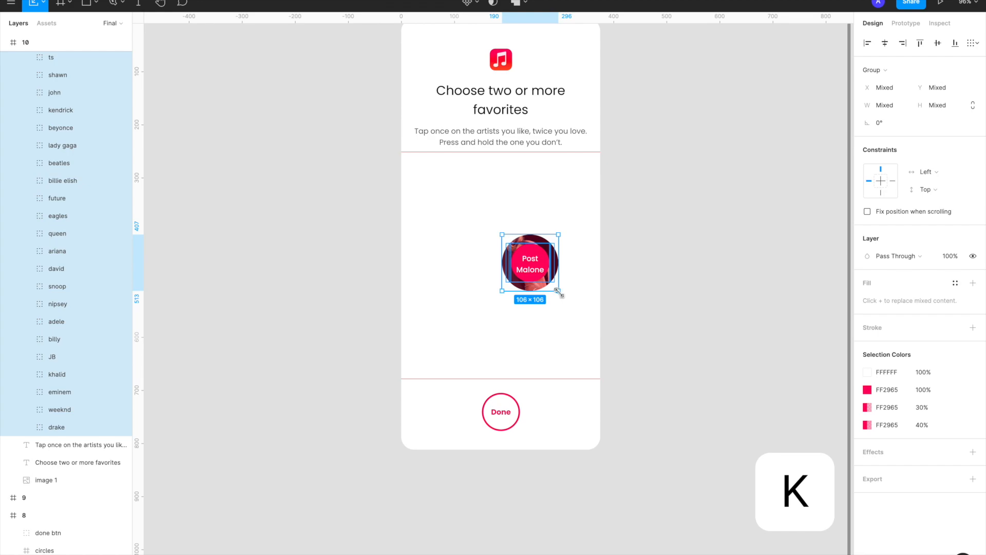
{"action": "left_click_drag", "start_coordinate": [558, 291], "coordinate": [528, 255]}
{"action": "scroll", "coordinate": [528, 259], "scroll_direction": "up", "scroll_amount": 3}
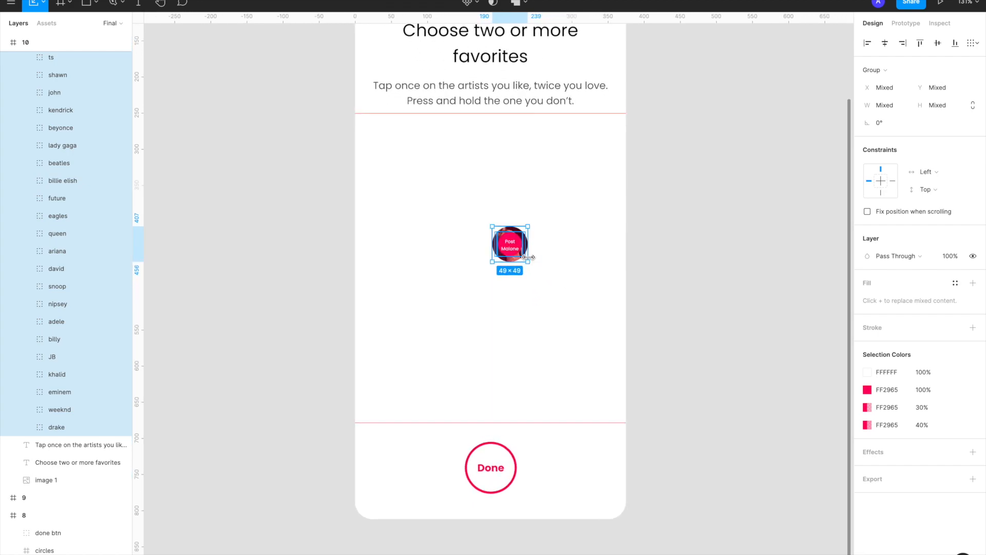
{"action": "left_click_drag", "start_coordinate": [510, 248], "coordinate": [490, 470]}
Set the stacked bubbles' layer opacity to 0% and compare frame 10's Done button with frame 9's
{"action": "left_click", "coordinate": [953, 257]}
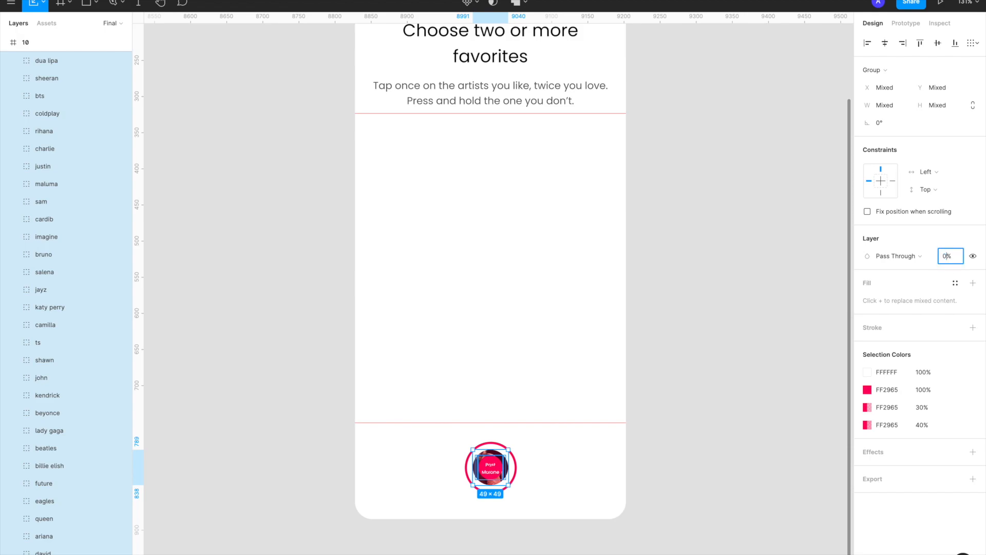
{"action": "type", "text": "0"}
{"action": "key", "text": "Return"}
{"action": "scroll", "coordinate": [659, 330], "scroll_direction": "down", "scroll_amount": 5}
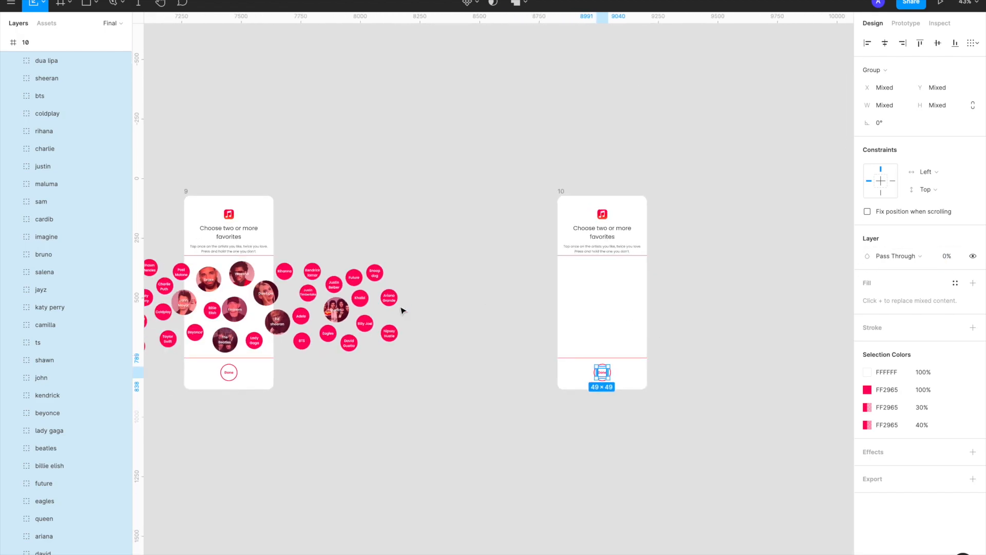
{"action": "scroll", "coordinate": [586, 373], "scroll_direction": "up", "scroll_amount": 5}
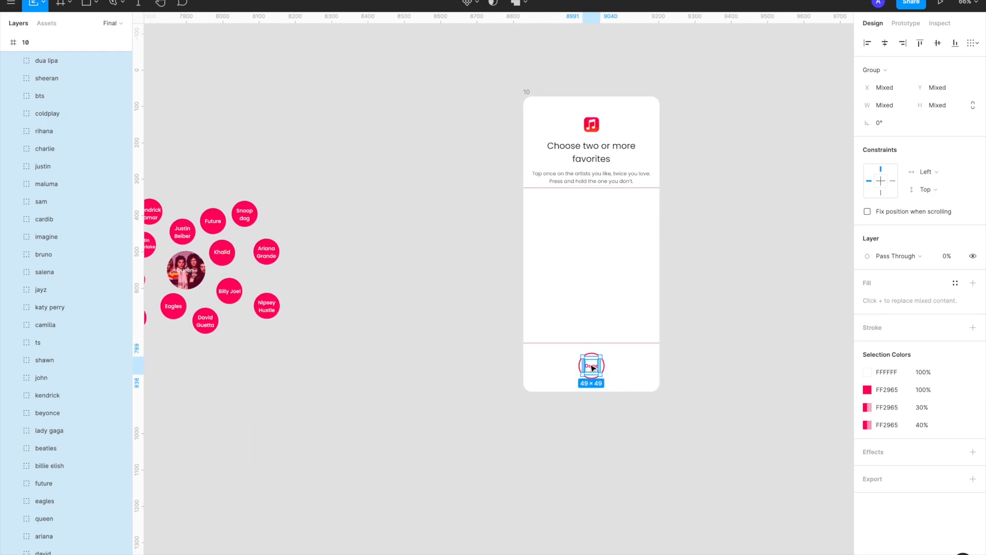
{"action": "scroll", "coordinate": [613, 376], "scroll_direction": "down", "scroll_amount": 3}
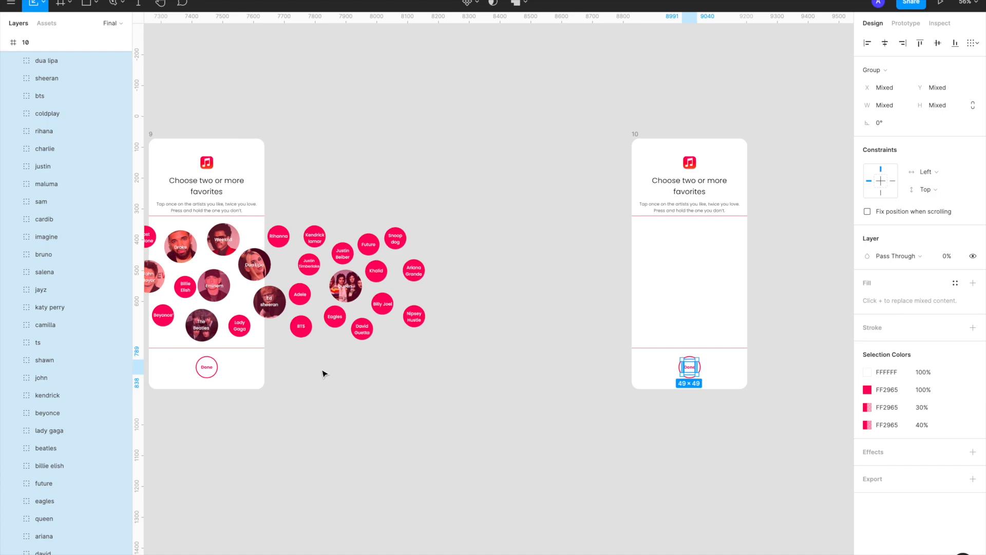
{"action": "scroll", "coordinate": [785, 379], "scroll_direction": "up", "scroll_amount": 3}
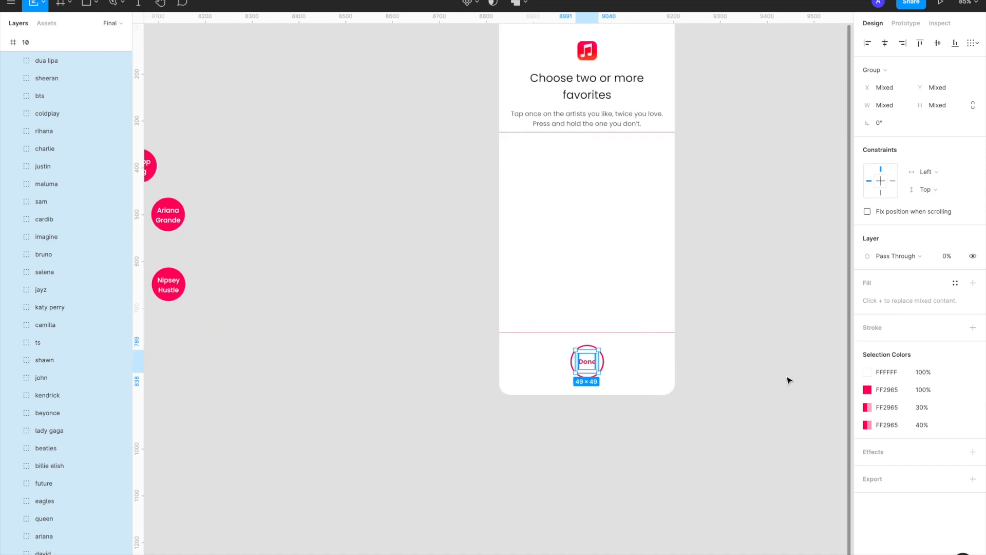
Set the layer opacity of frame 10's Done button group to 0%
{"action": "scroll", "coordinate": [634, 370], "scroll_direction": "up", "scroll_amount": 2}
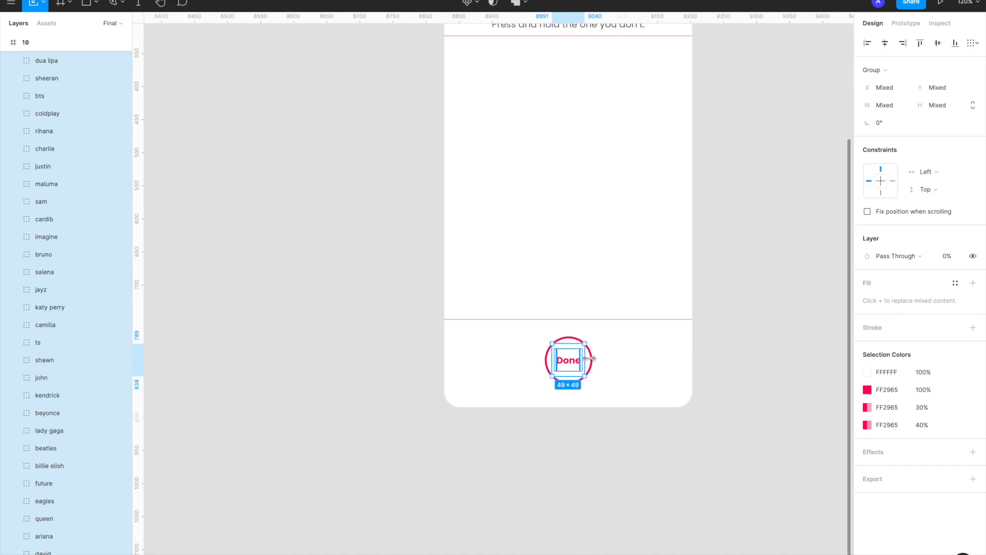
{"action": "left_click", "coordinate": [592, 360]}
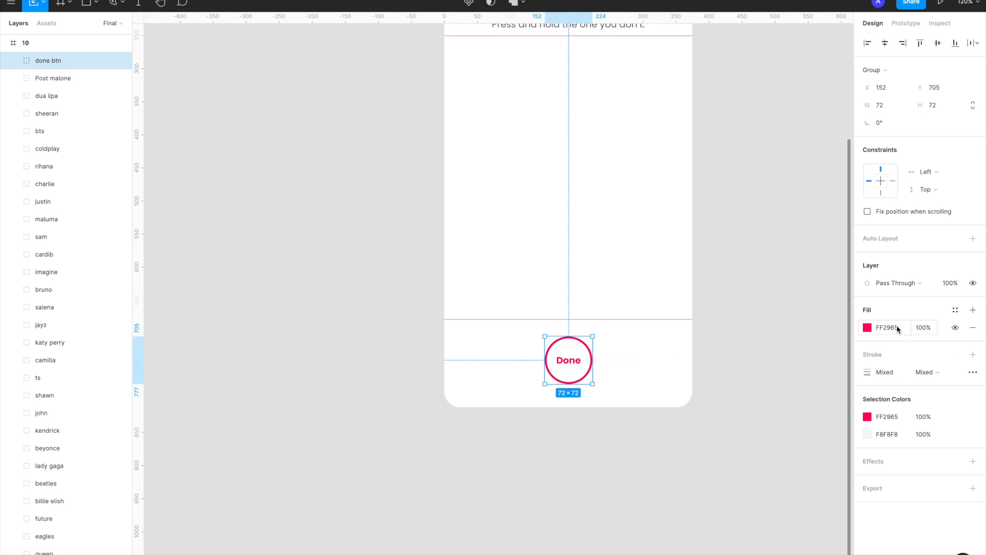
{"action": "left_click", "coordinate": [953, 286]}
{"action": "type", "text": "0"}
{"action": "key", "text": "Return"}
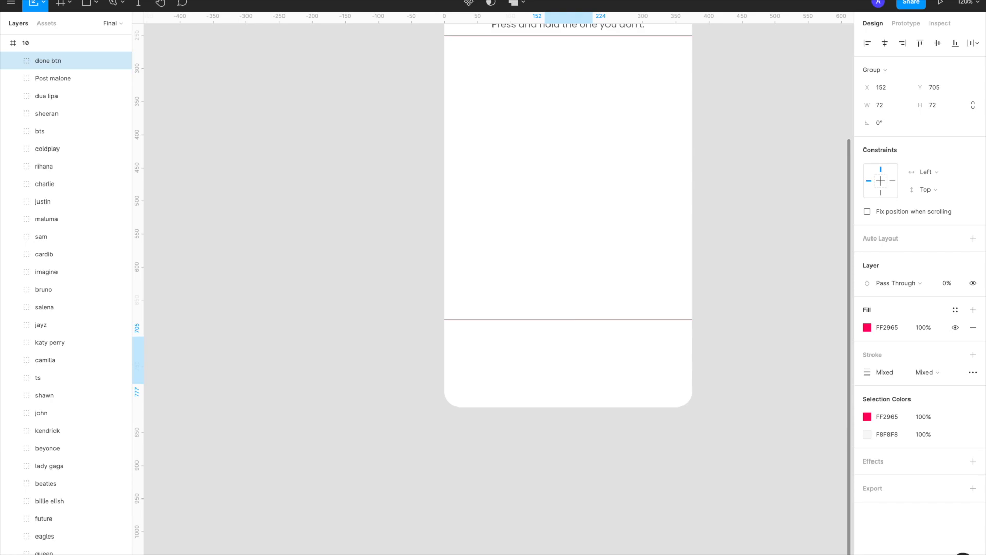
{"action": "left_click", "coordinate": [545, 461]}
{"action": "scroll", "coordinate": [545, 461], "scroll_direction": "down", "scroll_amount": 2}
{"action": "scroll", "coordinate": [545, 461], "scroll_direction": "up", "scroll_amount": 1}
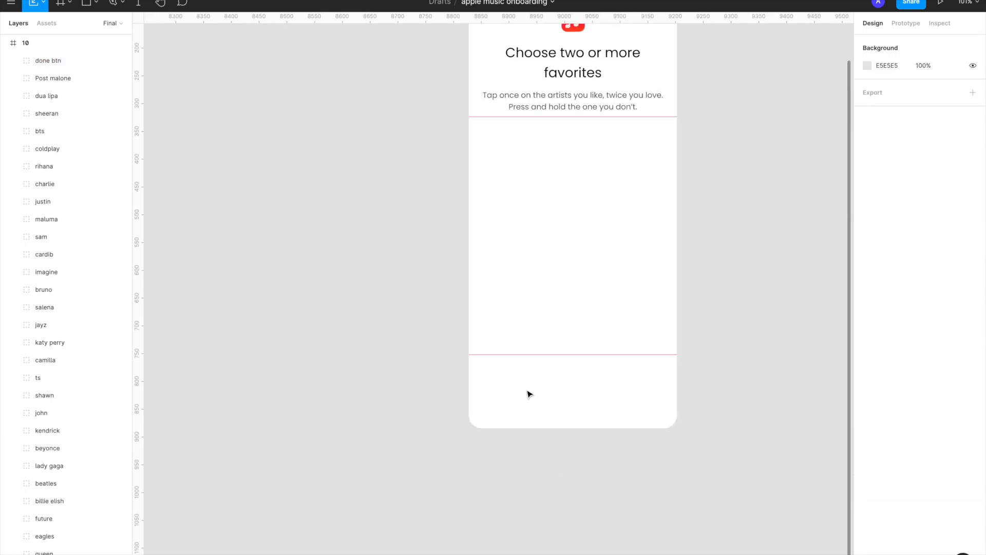
{"action": "left_click", "coordinate": [518, 355]}
{"action": "left_click", "coordinate": [418, 361]}
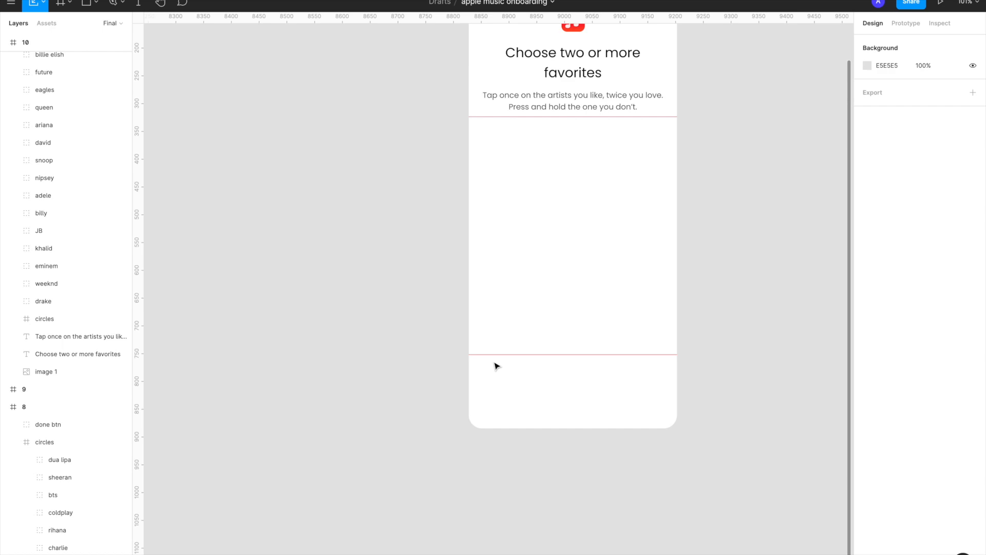
Select frame 10 and compare its emptied layout with frame 9
{"action": "mouse_move", "coordinate": [502, 19]}
{"action": "left_mouse_down"}
{"action": "mouse_move", "coordinate": [495, 115]}
{"action": "mouse_move", "coordinate": [498, 9]}
{"action": "left_mouse_up"}
{"action": "scroll", "coordinate": [418, 132], "scroll_direction": "up", "scroll_amount": 1}
{"action": "scroll", "coordinate": [419, 132], "scroll_direction": "right", "scroll_amount": 1}
{"action": "scroll", "coordinate": [419, 135], "scroll_direction": "down", "scroll_amount": 3}
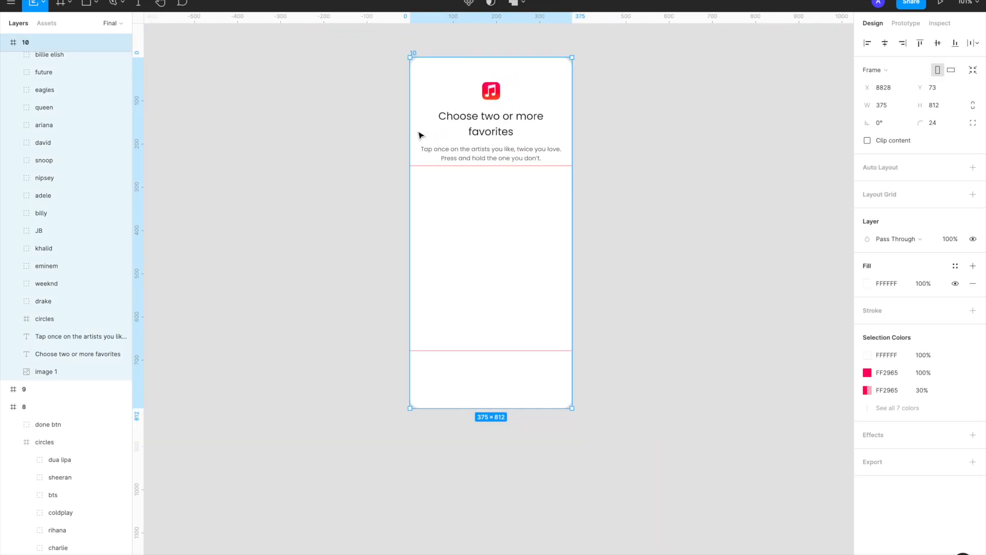
{"action": "scroll", "coordinate": [419, 135], "scroll_direction": "left", "scroll_amount": 2}
{"action": "scroll", "coordinate": [277, 218], "scroll_direction": "down", "scroll_amount": 3}
{"action": "scroll", "coordinate": [277, 219], "scroll_direction": "left", "scroll_amount": 2}
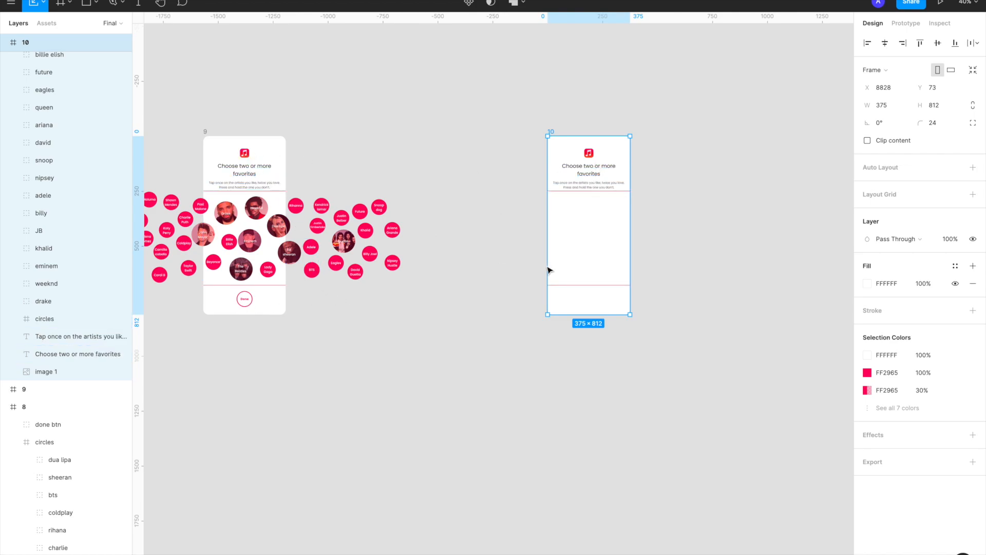
{"action": "scroll", "coordinate": [548, 268], "scroll_direction": "up", "scroll_amount": 3}
{"action": "scroll", "coordinate": [549, 270], "scroll_direction": "up", "scroll_amount": 1}
{"action": "scroll", "coordinate": [549, 269], "scroll_direction": "right", "scroll_amount": 1}
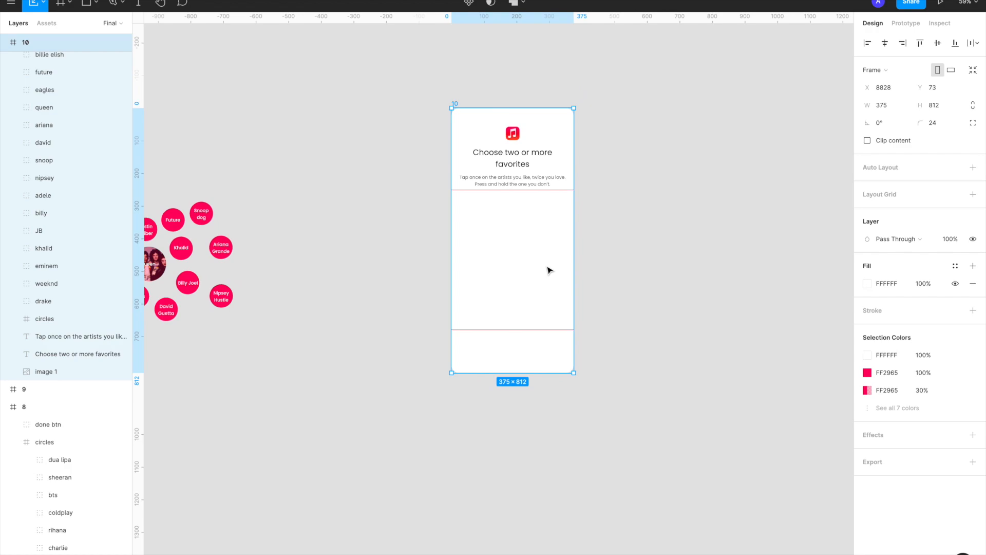
Select the description text below the heading in frame 10
{"action": "left_click", "coordinate": [510, 183]}
{"action": "scroll", "coordinate": [510, 183], "scroll_direction": "up", "scroll_amount": 3}
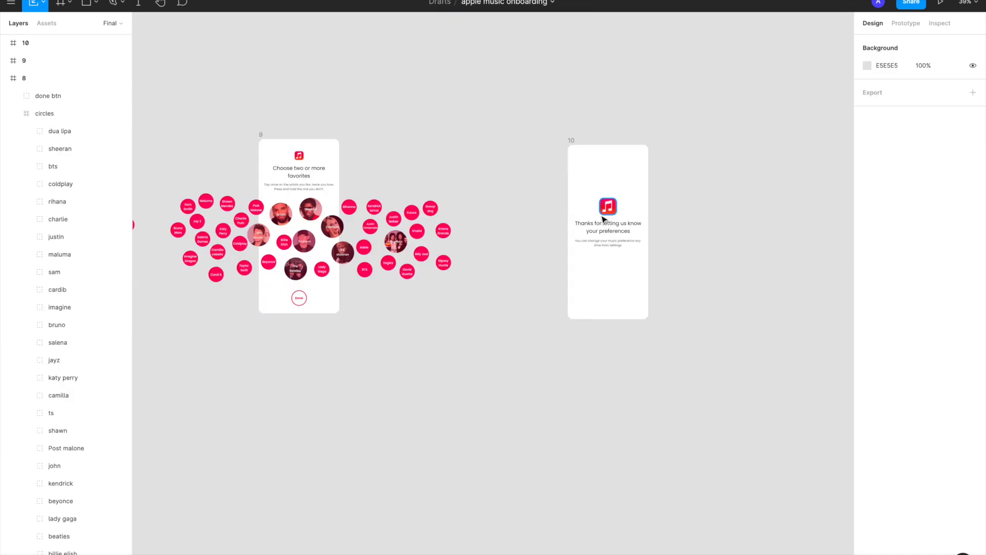
{"action": "scroll", "coordinate": [604, 220], "scroll_direction": "up", "scroll_amount": 5}
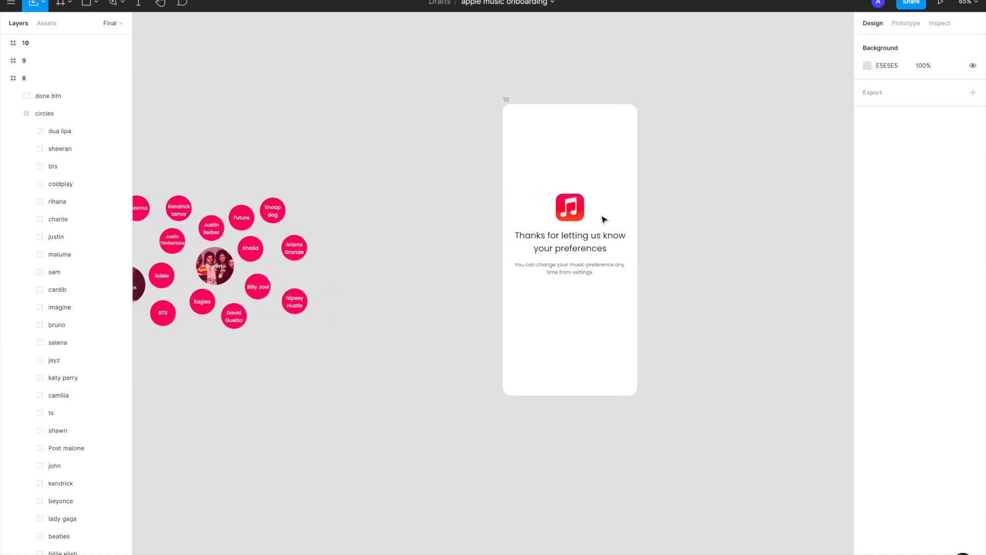
Link frame 9's Done button to frame 10 on tap, using Smart Animate with Ease In And Out easing
{"action": "scroll", "coordinate": [604, 220], "scroll_direction": "up", "scroll_amount": 4}
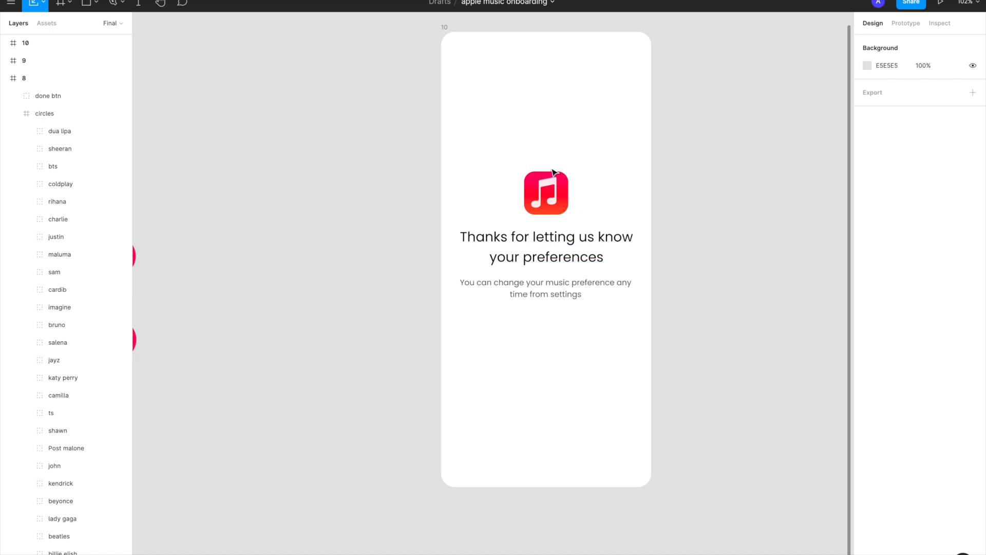
{"action": "scroll", "coordinate": [557, 182], "scroll_direction": "down", "scroll_amount": 5}
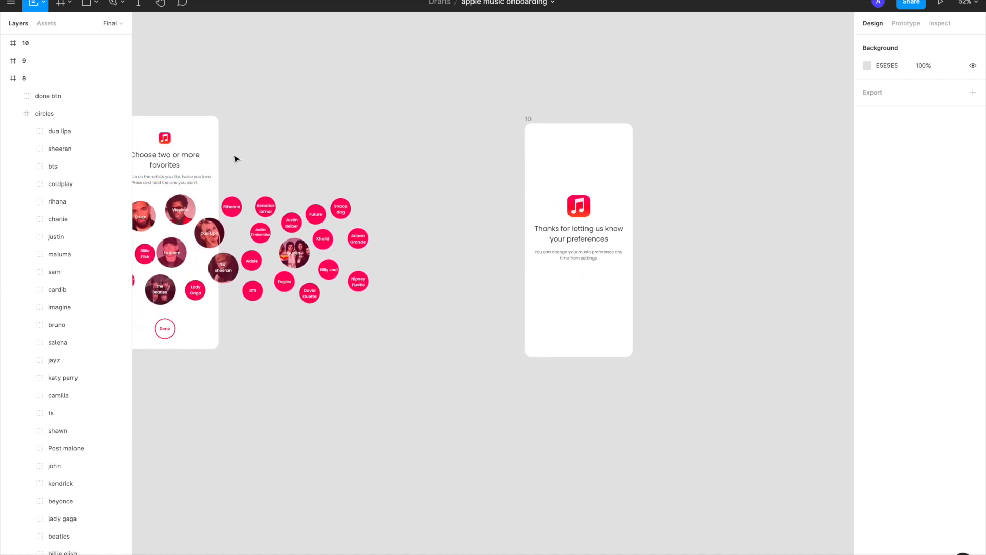
{"action": "scroll", "coordinate": [565, 254], "scroll_direction": "up", "scroll_amount": 3}
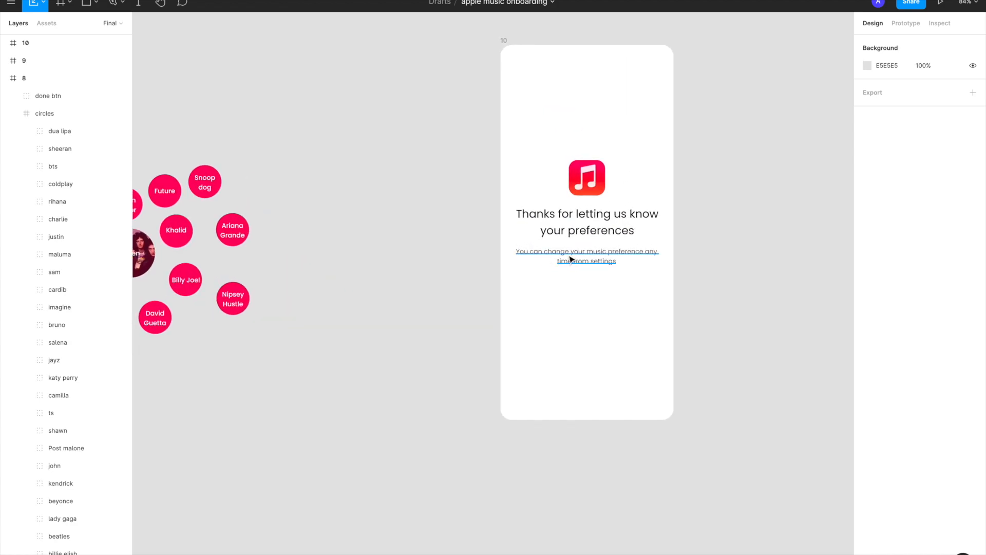
{"action": "scroll", "coordinate": [572, 260], "scroll_direction": "down", "scroll_amount": 3}
{"action": "scroll", "coordinate": [570, 257], "scroll_direction": "left", "scroll_amount": 1}
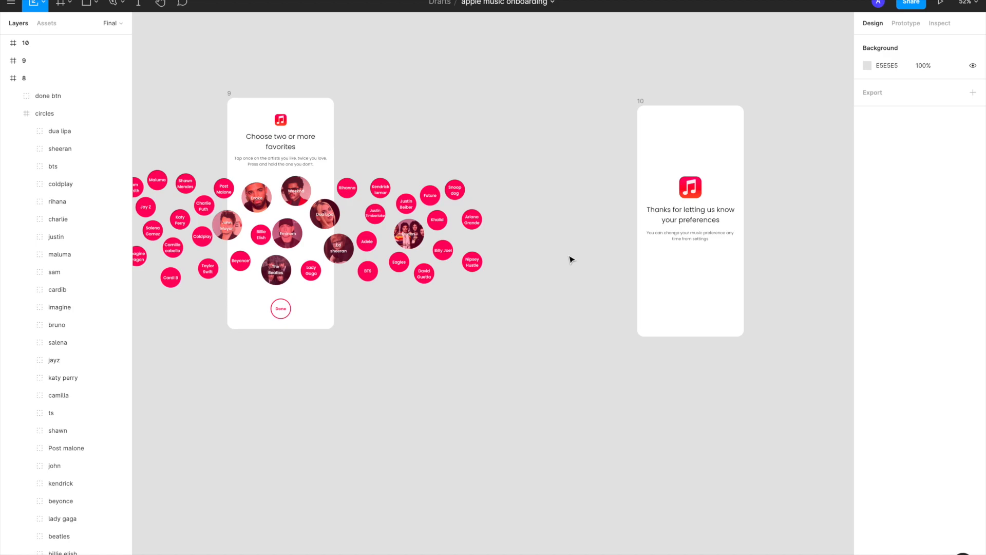
{"action": "left_click", "coordinate": [288, 315]}
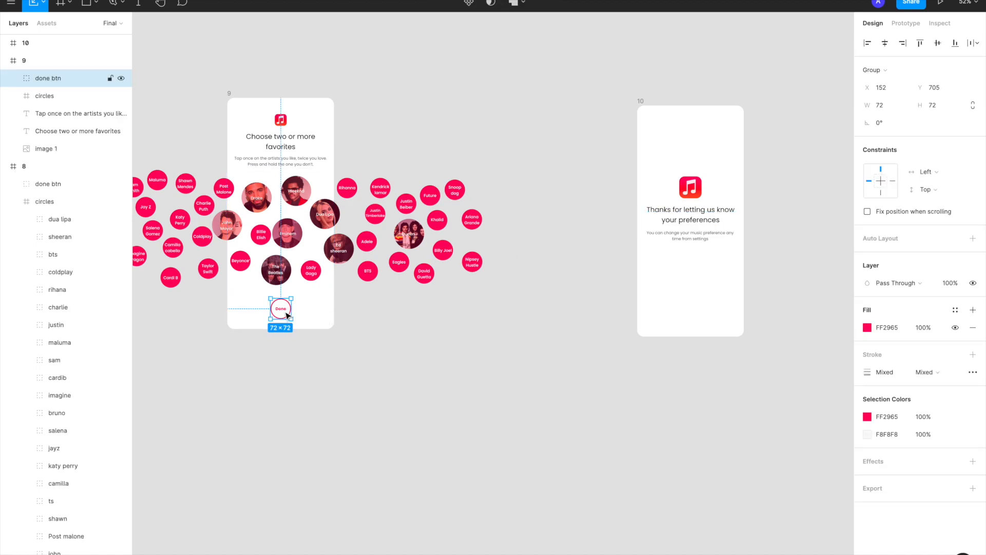
{"action": "left_click", "coordinate": [905, 23]}
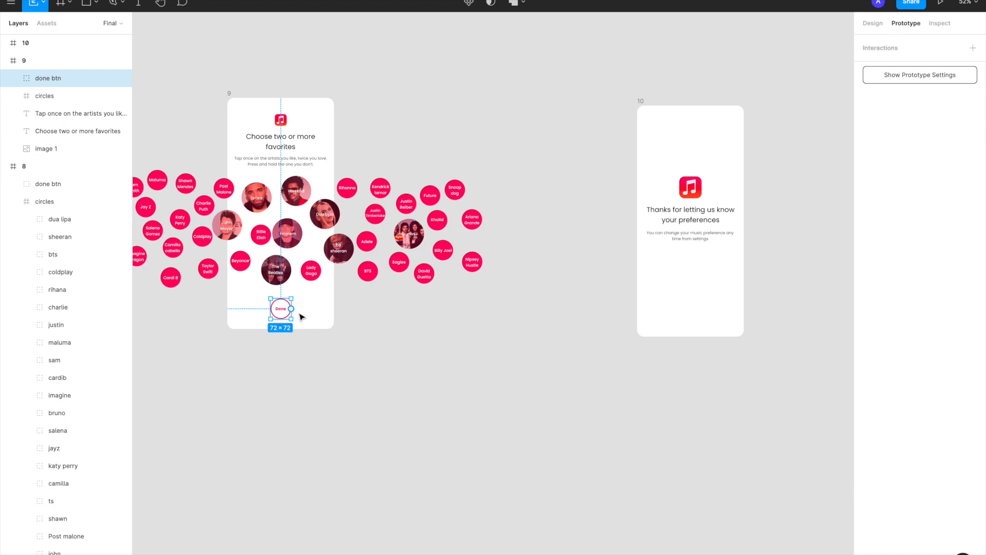
{"action": "left_click_drag", "start_coordinate": [291, 309], "coordinate": [646, 292]}
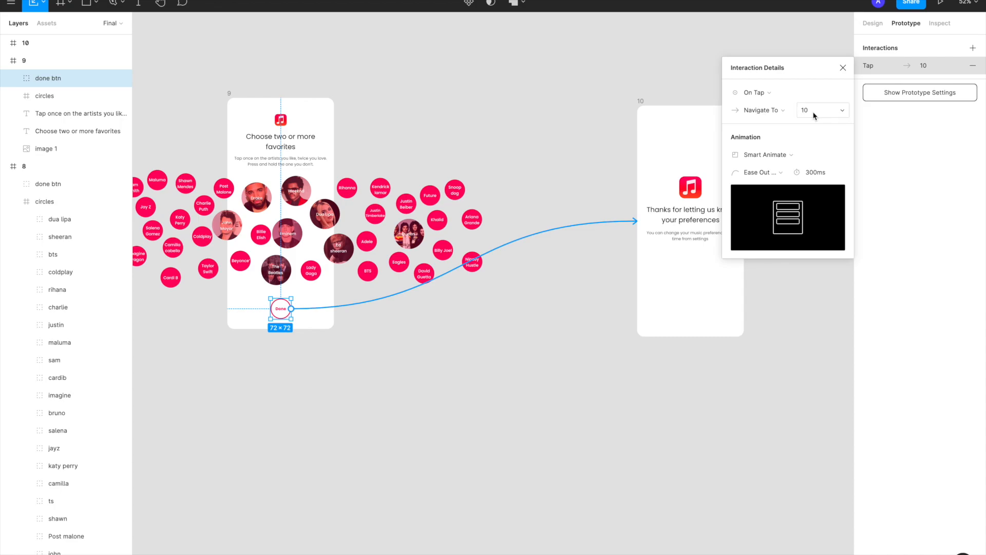
{"action": "left_click", "coordinate": [781, 172]}
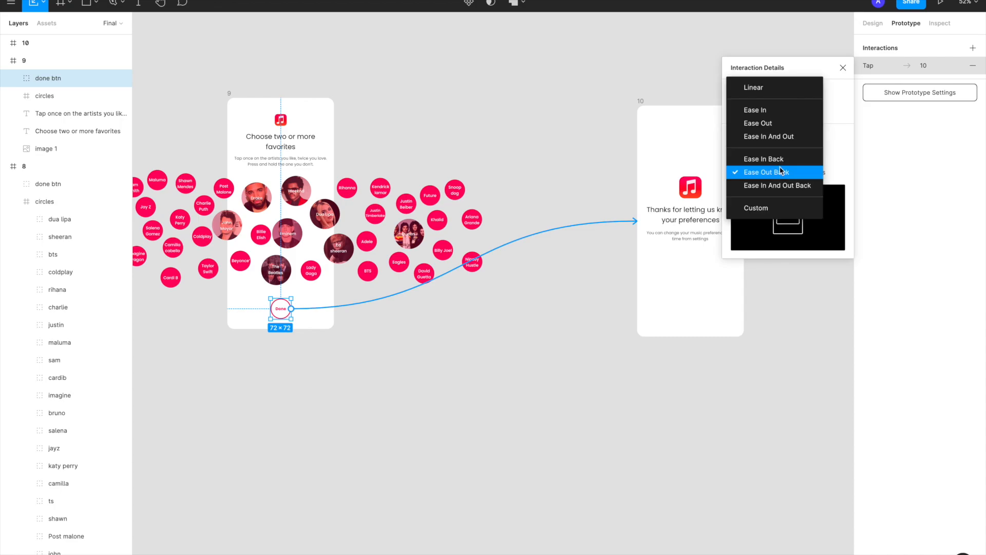
{"action": "left_click", "coordinate": [770, 137]}
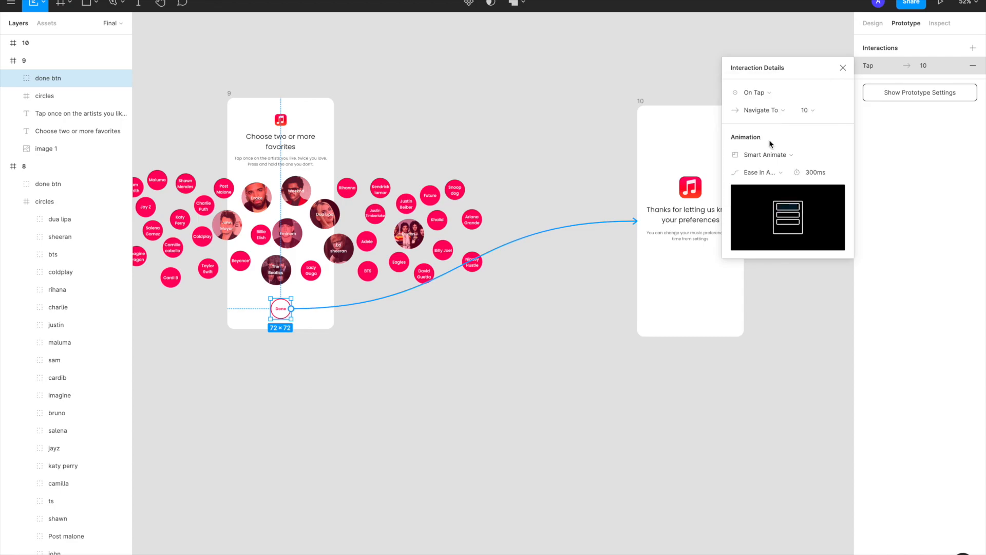
{"action": "left_click", "coordinate": [844, 67]}
Check the opacity setting of the hidden Done button in frame 10
{"action": "scroll", "coordinate": [693, 225], "scroll_direction": "right", "scroll_amount": 2}
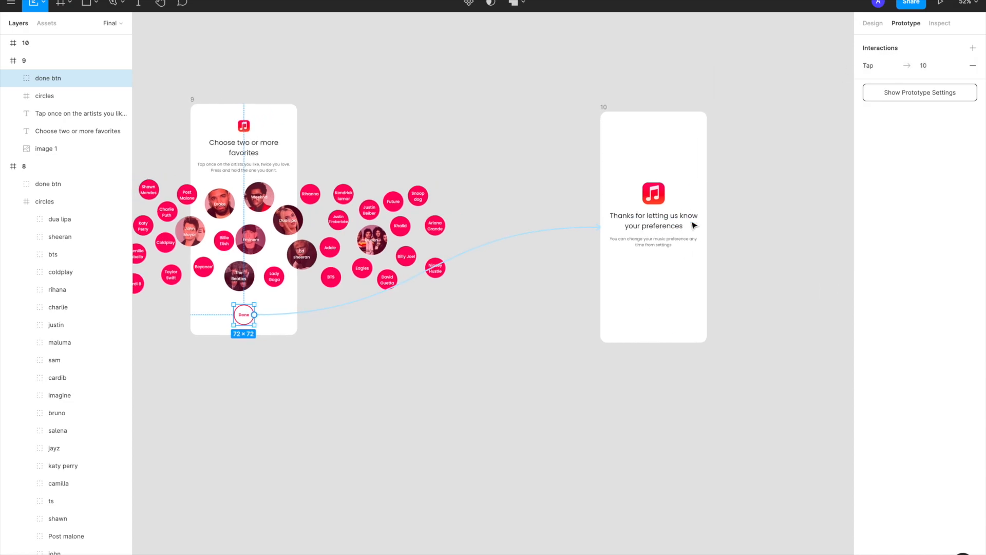
{"action": "scroll", "coordinate": [694, 222], "scroll_direction": "up", "scroll_amount": 3}
{"action": "left_click", "coordinate": [645, 352]}
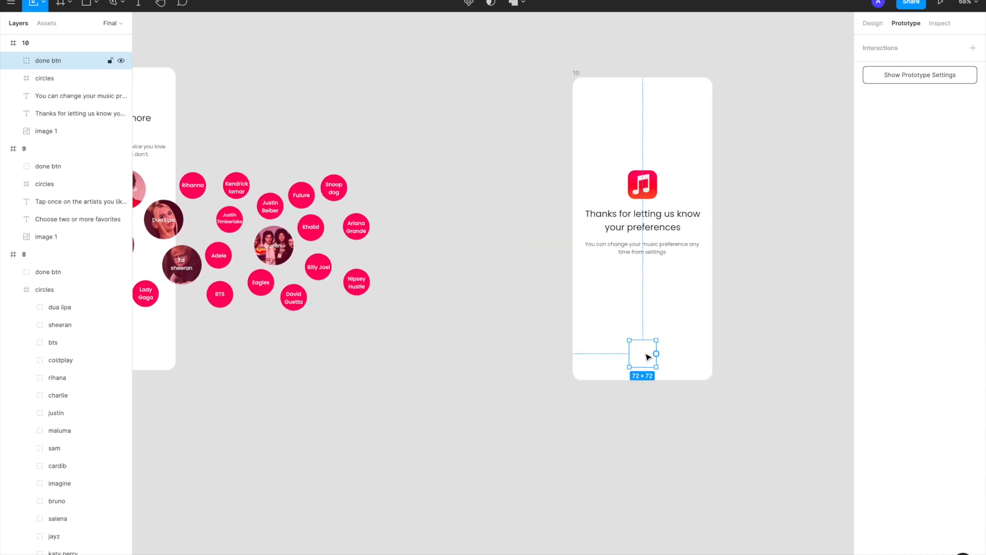
{"action": "scroll", "coordinate": [646, 353], "scroll_direction": "down", "scroll_amount": 3}
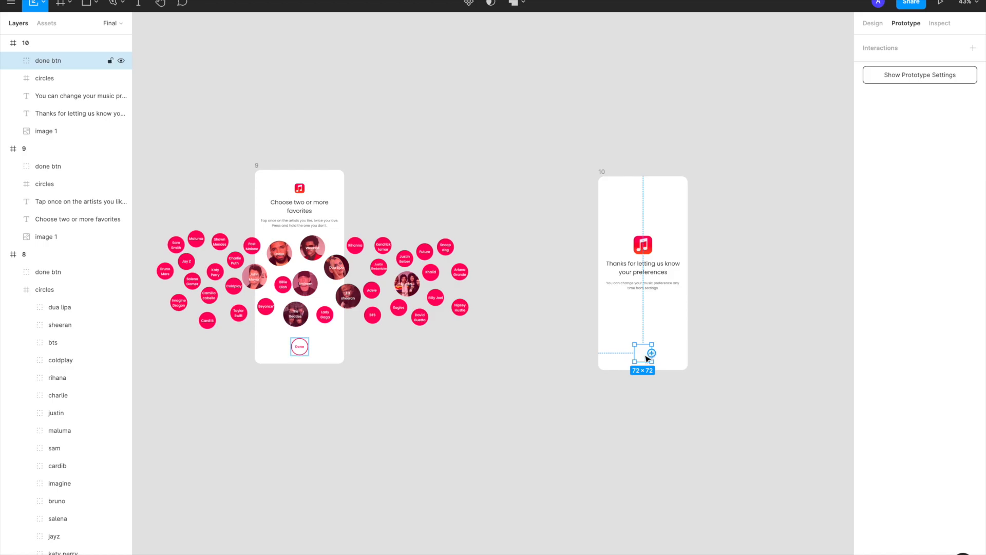
{"action": "left_click", "coordinate": [870, 24]}
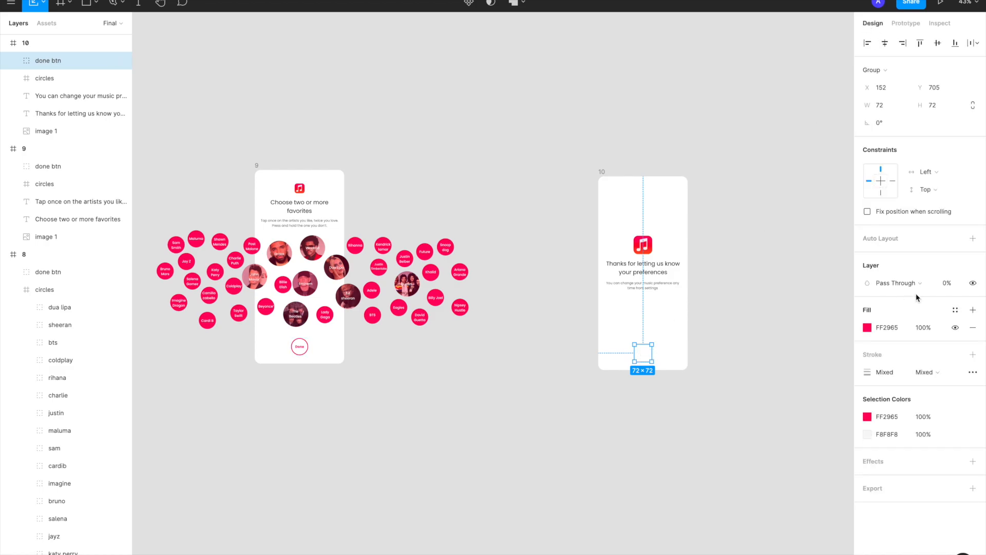
{"action": "left_click", "coordinate": [590, 446]}
Select frame 1 and start the prototype presentation from it
{"action": "scroll", "coordinate": [591, 447], "scroll_direction": "down", "scroll_amount": 1}
{"action": "scroll", "coordinate": [591, 446], "scroll_direction": "left", "scroll_amount": 5}
{"action": "scroll", "coordinate": [591, 447], "scroll_direction": "down", "scroll_amount": 5}
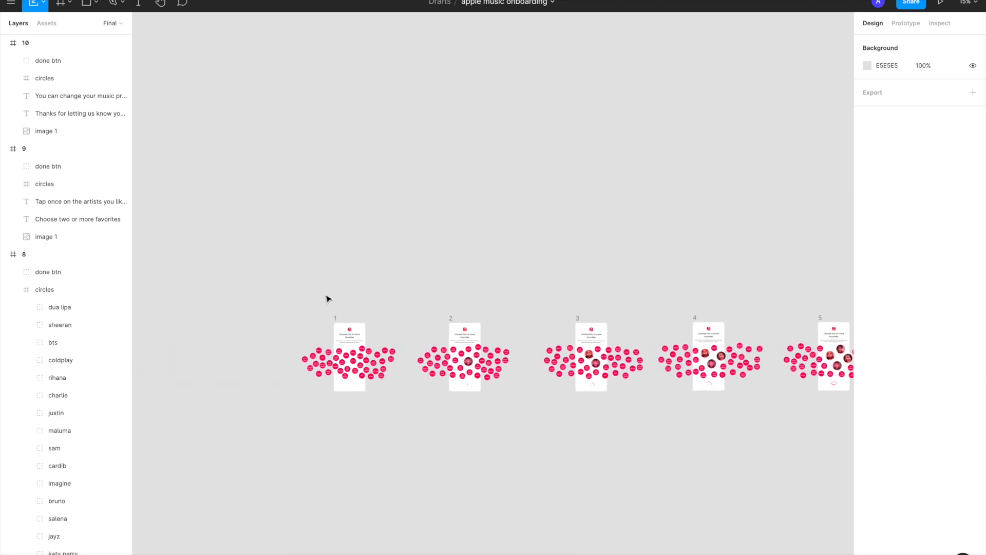
{"action": "scroll", "coordinate": [331, 313], "scroll_direction": "up", "scroll_amount": 3}
{"action": "left_click", "coordinate": [343, 348]}
{"action": "scroll", "coordinate": [346, 349], "scroll_direction": "down", "scroll_amount": 5}
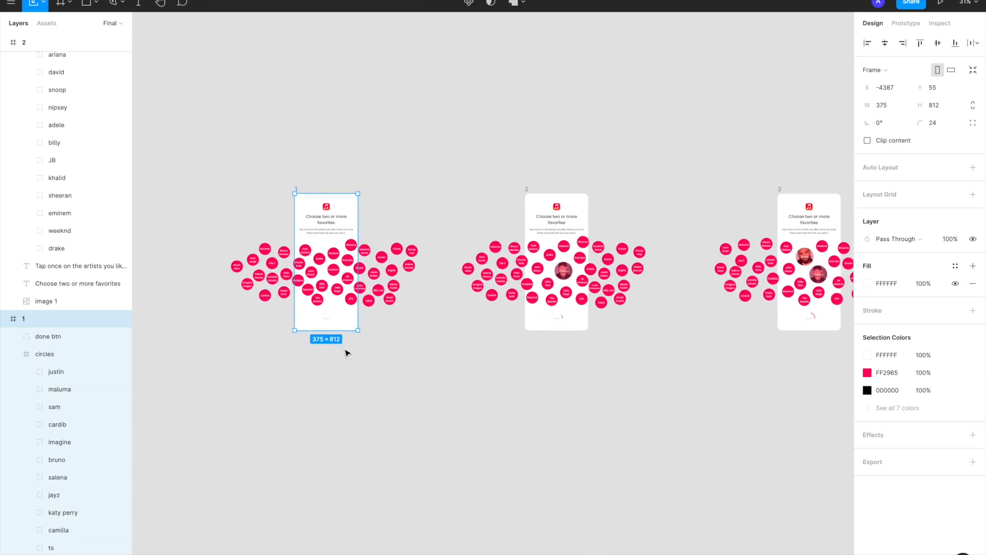
{"action": "scroll", "coordinate": [345, 353], "scroll_direction": "up", "scroll_amount": 2}
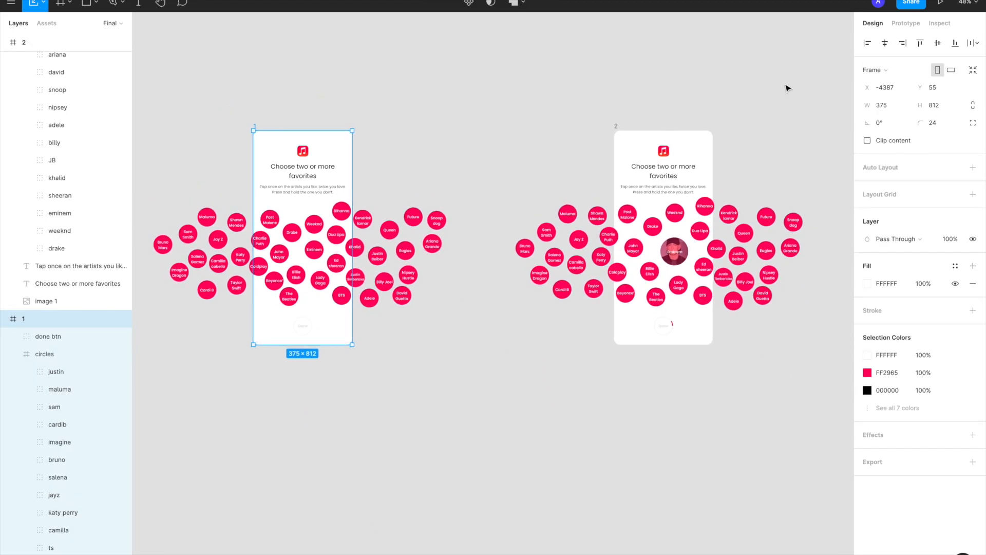
{"action": "left_click", "coordinate": [940, 3]}
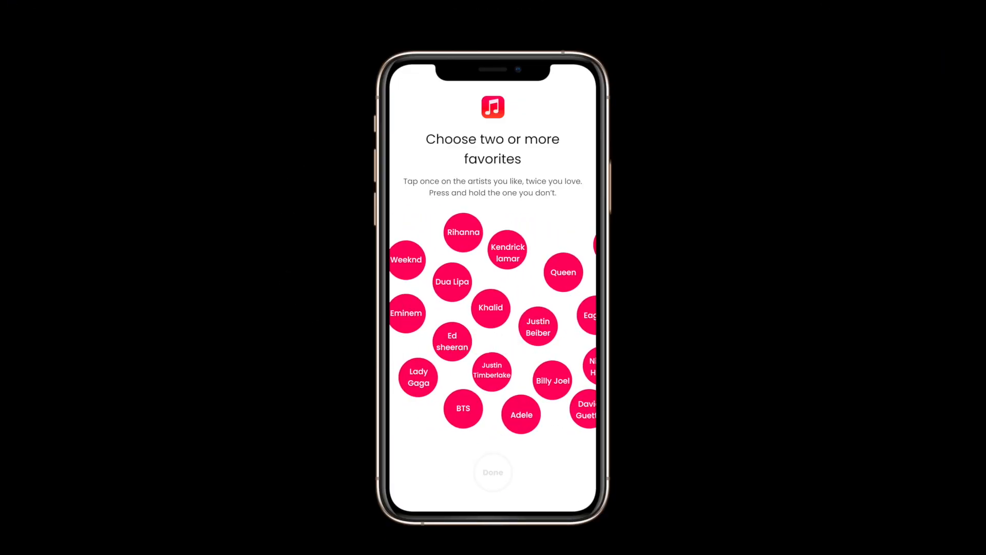
Test the artist bubbles in the prototype by swiping through them and choosing Eminem, Drake, Dua Lipa and Weeknd
{"action": "left_click_drag", "start_coordinate": [477, 342], "coordinate": [561, 342]}
{"action": "left_click", "coordinate": [485, 325]}
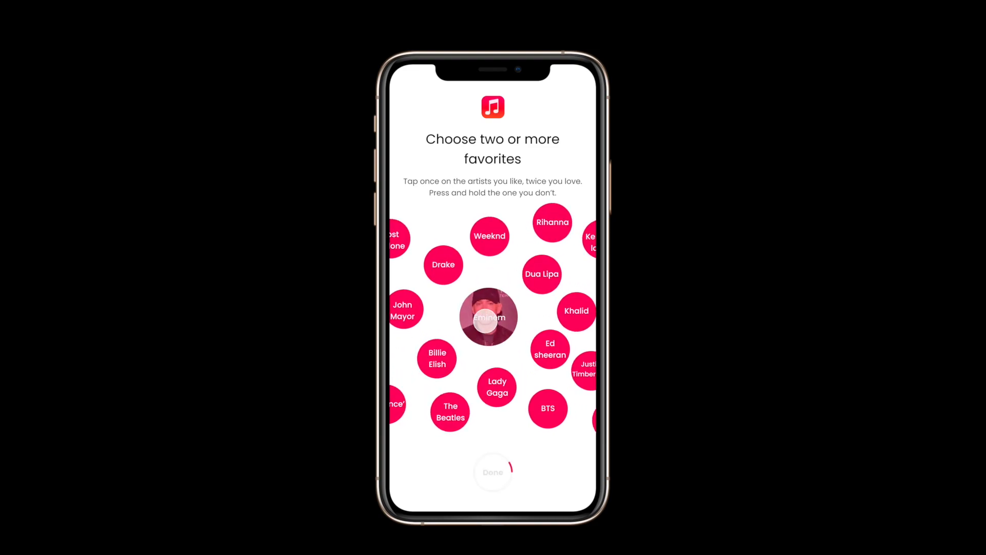
{"action": "left_click", "coordinate": [434, 267]}
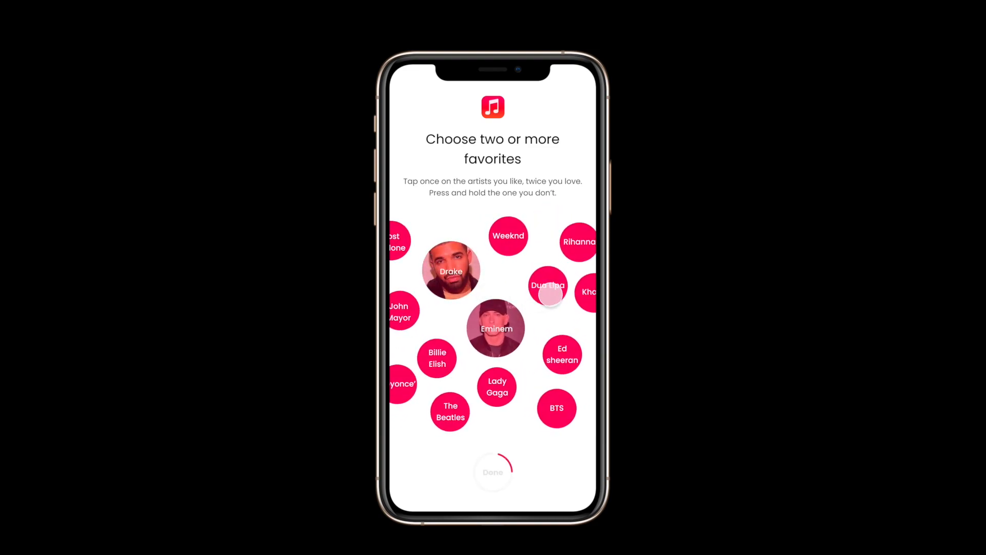
{"action": "left_click", "coordinate": [550, 294]}
{"action": "left_click", "coordinate": [500, 236]}
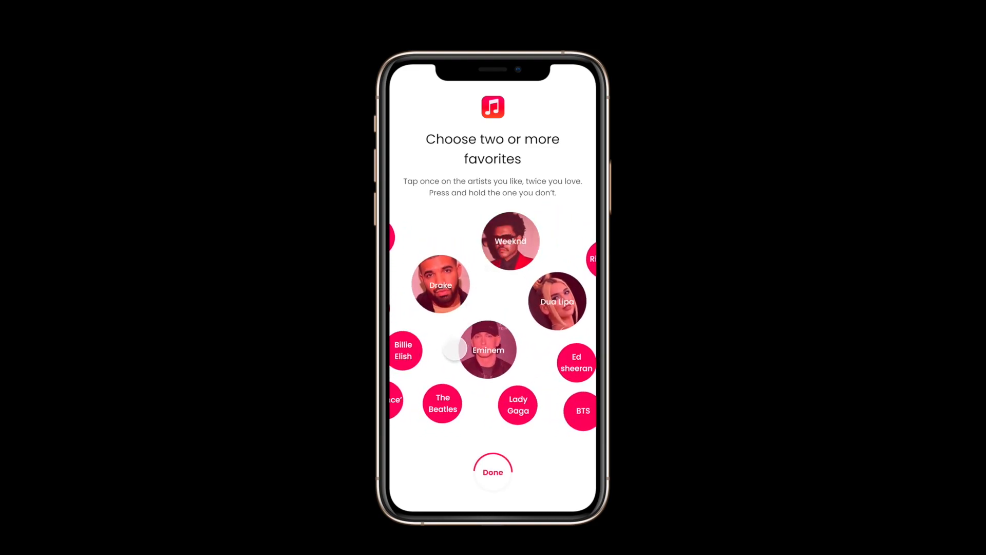
Swipe on to choose John Mayor, The Beatles, Queen and Ed Sheeran in the prototype, and finish the flow with Done
{"action": "left_click_drag", "start_coordinate": [454, 349], "coordinate": [514, 350]}
{"action": "left_click", "coordinate": [452, 306]}
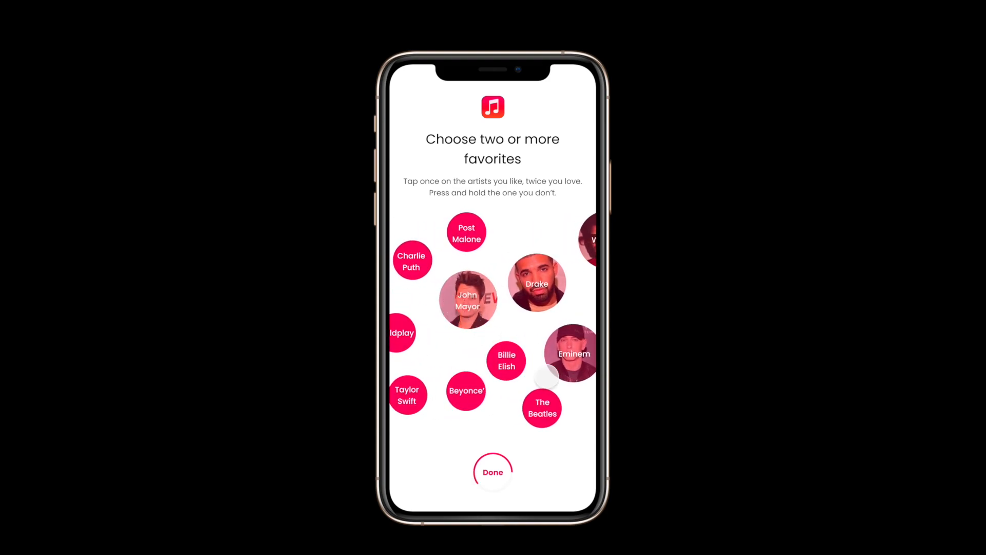
{"action": "left_click", "coordinate": [478, 410]}
{"action": "left_click_drag", "start_coordinate": [561, 388], "coordinate": [456, 370]}
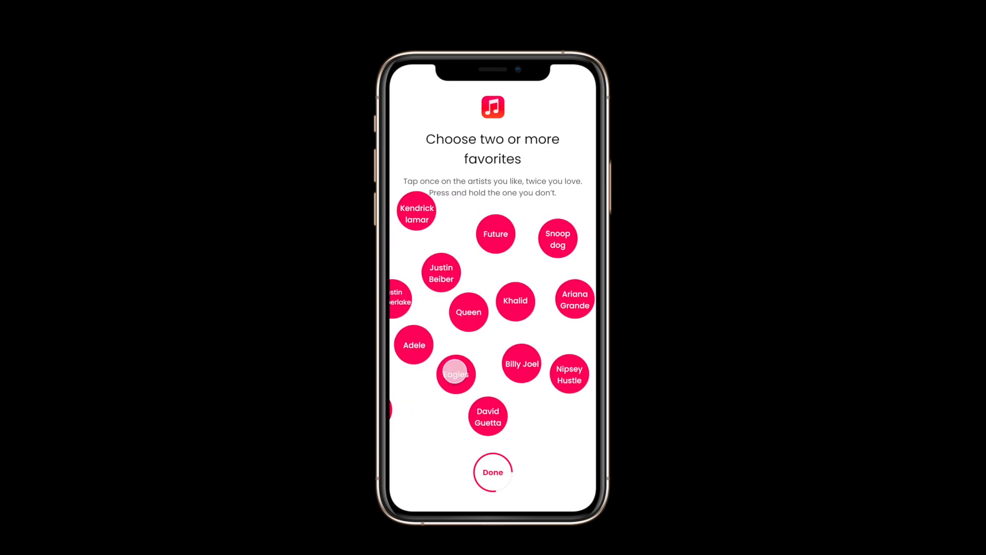
{"action": "left_click", "coordinate": [469, 311]}
{"action": "left_click_drag", "start_coordinate": [517, 302], "coordinate": [594, 302]}
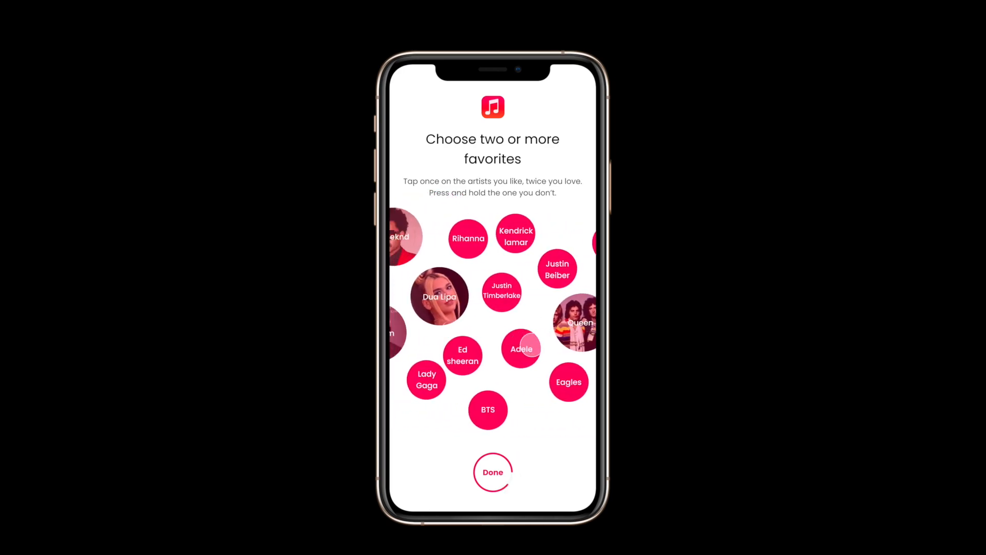
{"action": "left_click", "coordinate": [494, 352]}
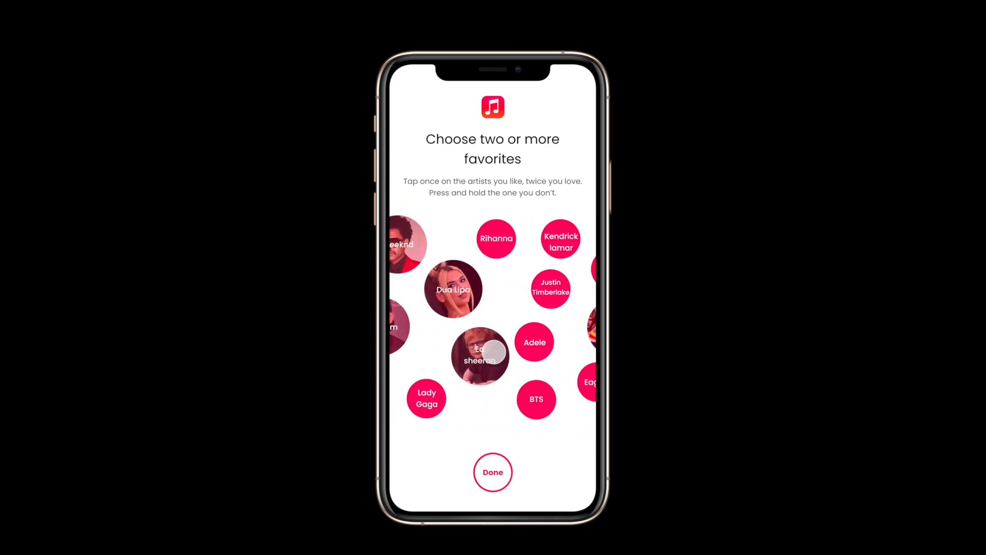
{"action": "left_click", "coordinate": [492, 473]}
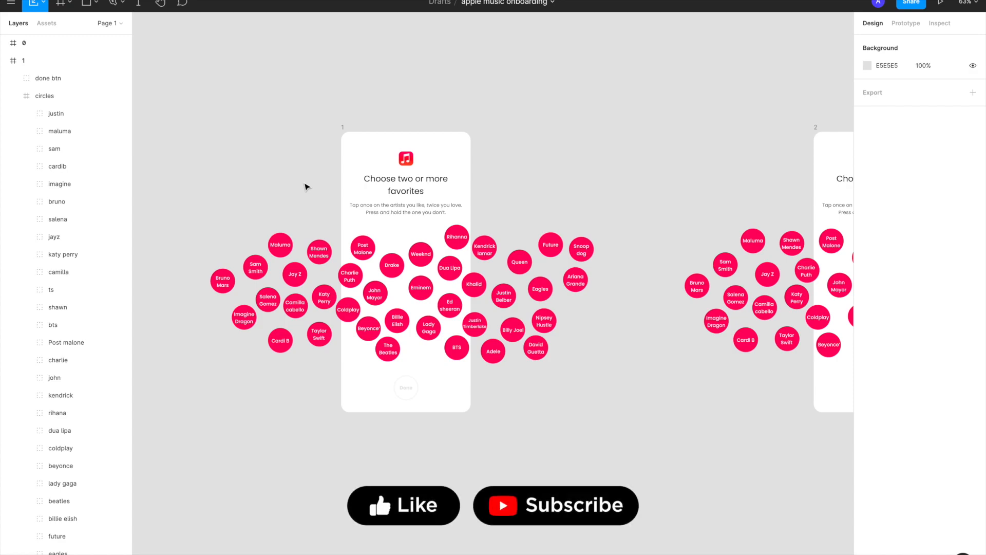
Compare the clustered artist bubbles beside frame 0 with the spread-out bubble layouts of frames 1 and 2
{"action": "scroll", "coordinate": [307, 187], "scroll_direction": "left", "scroll_amount": 10}
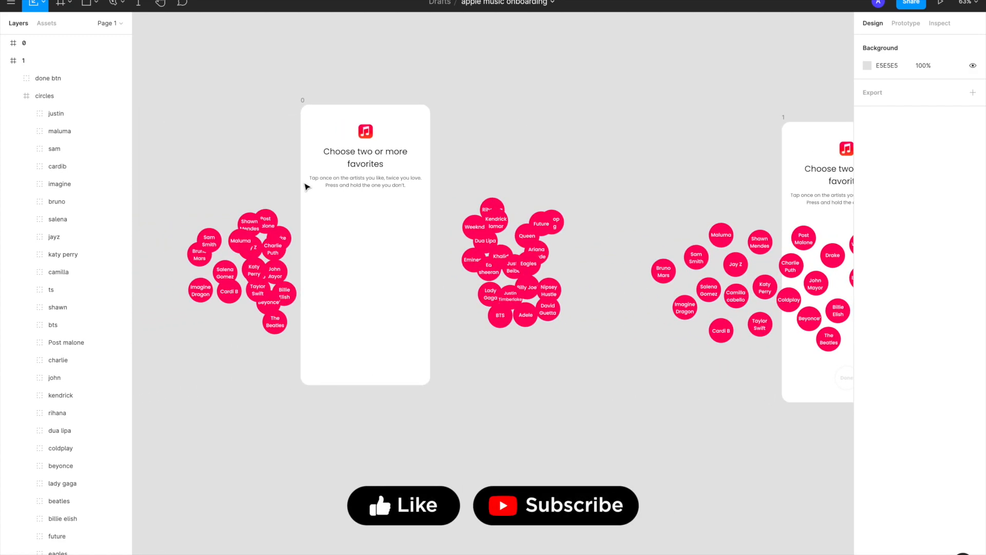
{"action": "scroll", "coordinate": [307, 187], "scroll_direction": "right", "scroll_amount": 1}
{"action": "scroll", "coordinate": [306, 187], "scroll_direction": "down", "scroll_amount": 1}
{"action": "scroll", "coordinate": [307, 187], "scroll_direction": "right", "scroll_amount": 1}
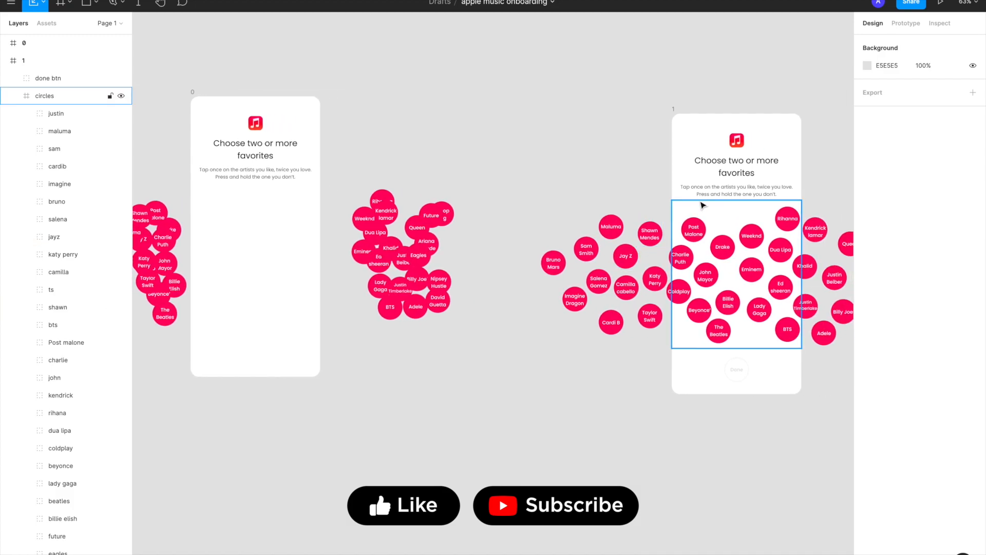
{"action": "scroll", "coordinate": [719, 226], "scroll_direction": "right", "scroll_amount": 1}
{"action": "scroll", "coordinate": [460, 286], "scroll_direction": "left", "scroll_amount": 3}
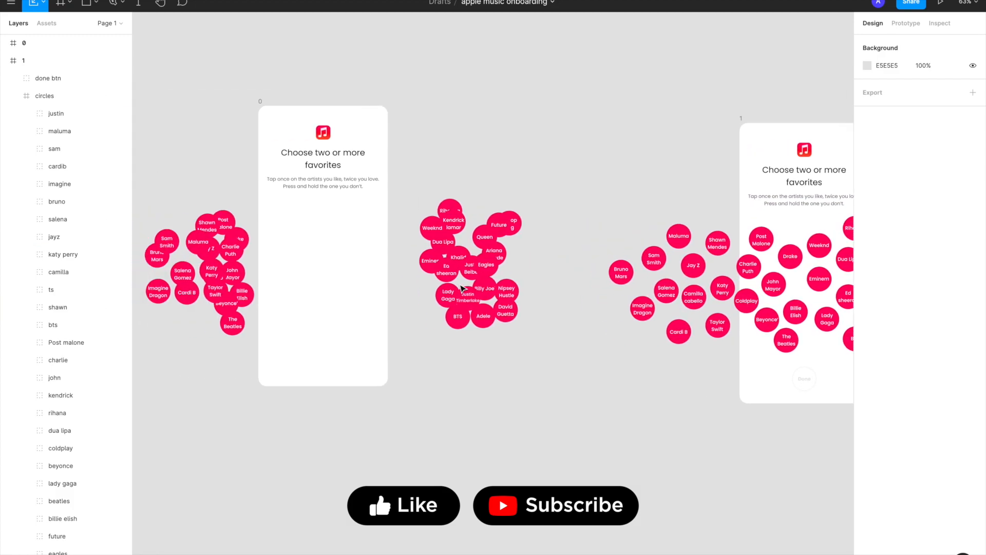
{"action": "scroll", "coordinate": [461, 277], "scroll_direction": "up", "scroll_amount": 4}
{"action": "scroll", "coordinate": [510, 263], "scroll_direction": "down", "scroll_amount": 3}
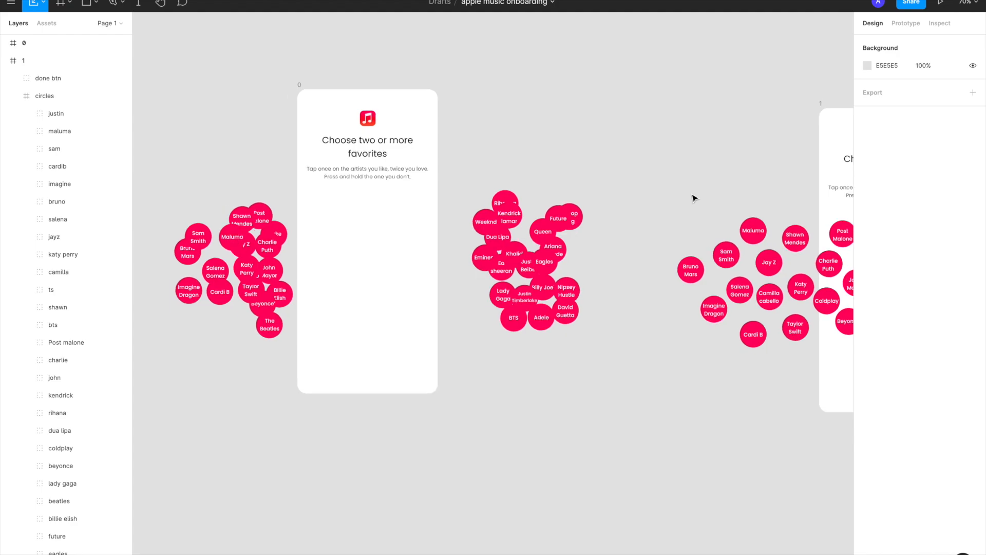
{"action": "scroll", "coordinate": [694, 198], "scroll_direction": "down", "scroll_amount": 4}
{"action": "scroll", "coordinate": [694, 198], "scroll_direction": "right", "scroll_amount": 1}
{"action": "left_click", "coordinate": [681, 140]}
{"action": "scroll", "coordinate": [682, 142], "scroll_direction": "right", "scroll_amount": 4}
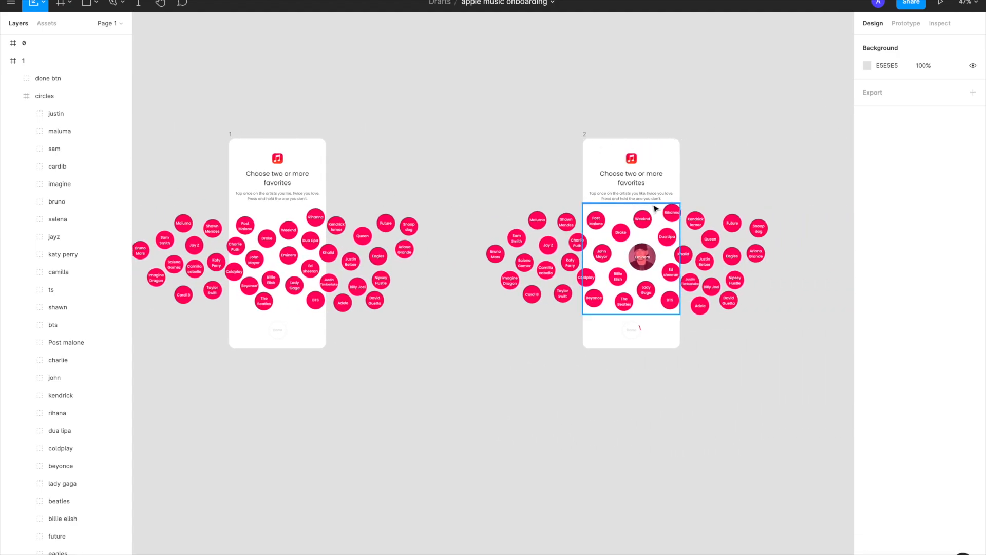
{"action": "scroll", "coordinate": [649, 208], "scroll_direction": "left", "scroll_amount": 5}
{"action": "scroll", "coordinate": [648, 210], "scroll_direction": "up", "scroll_amount": 2}
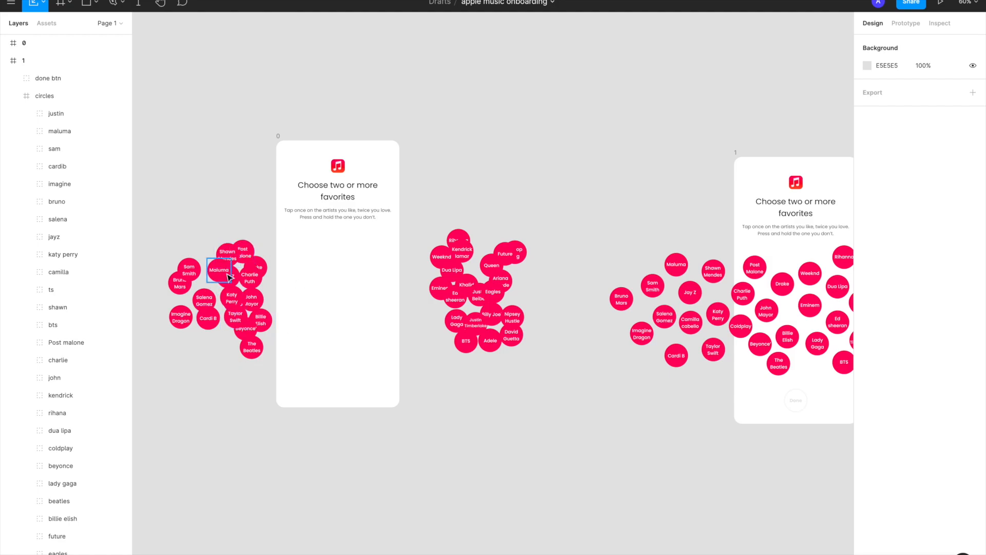
Select frame 0 and open its prototype connection to frame 1 to review the trigger, Smart Animate, easing and duration settings
{"action": "left_click", "coordinate": [277, 136]}
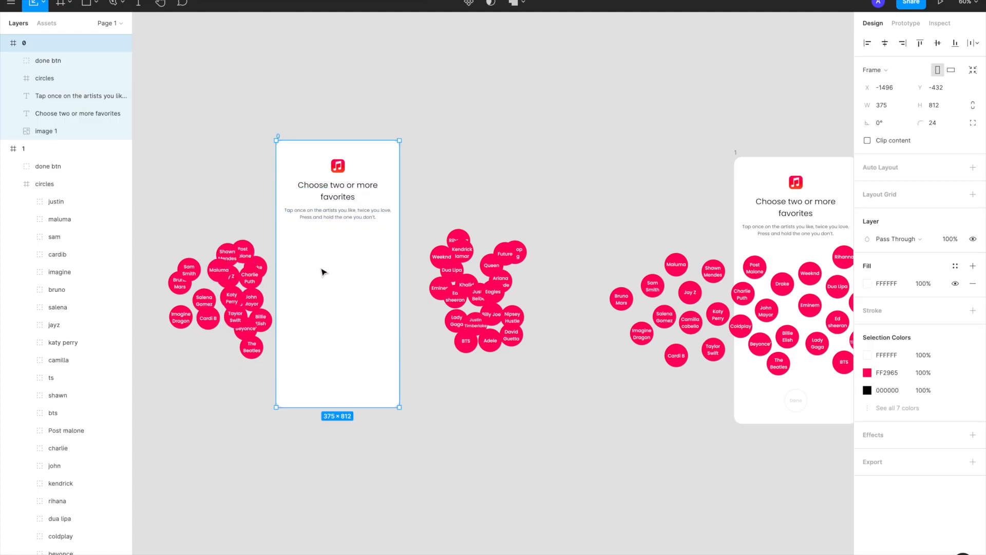
{"action": "left_click", "coordinate": [336, 257]}
{"action": "left_click", "coordinate": [906, 23]}
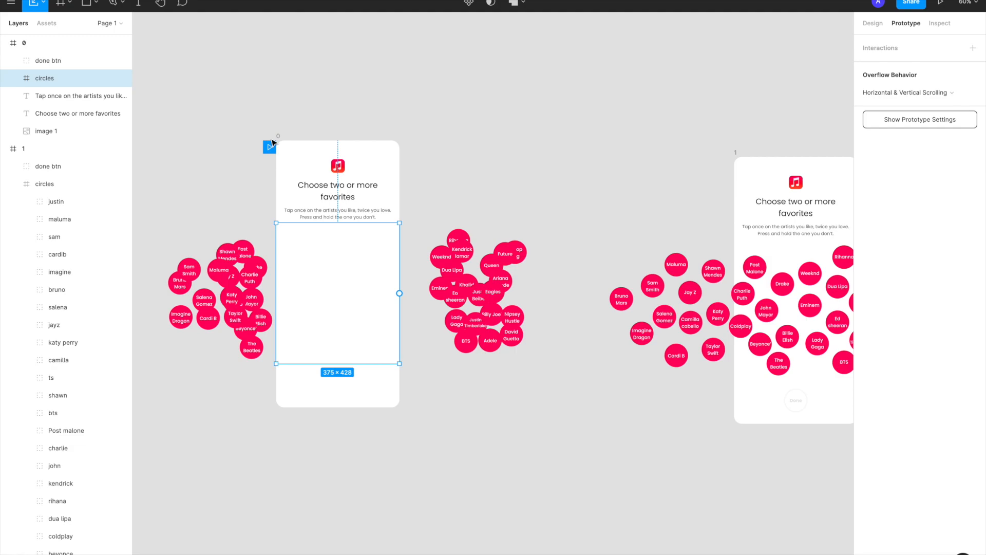
{"action": "left_click", "coordinate": [274, 141]}
{"action": "left_click_drag", "start_coordinate": [399, 274], "coordinate": [568, 286]}
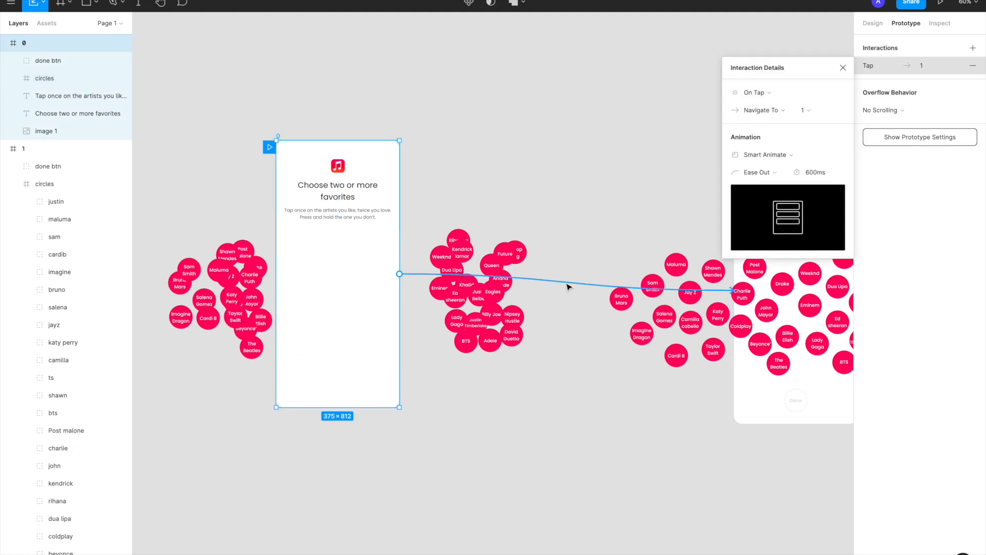
{"action": "scroll", "coordinate": [667, 287], "scroll_direction": "right", "scroll_amount": 3}
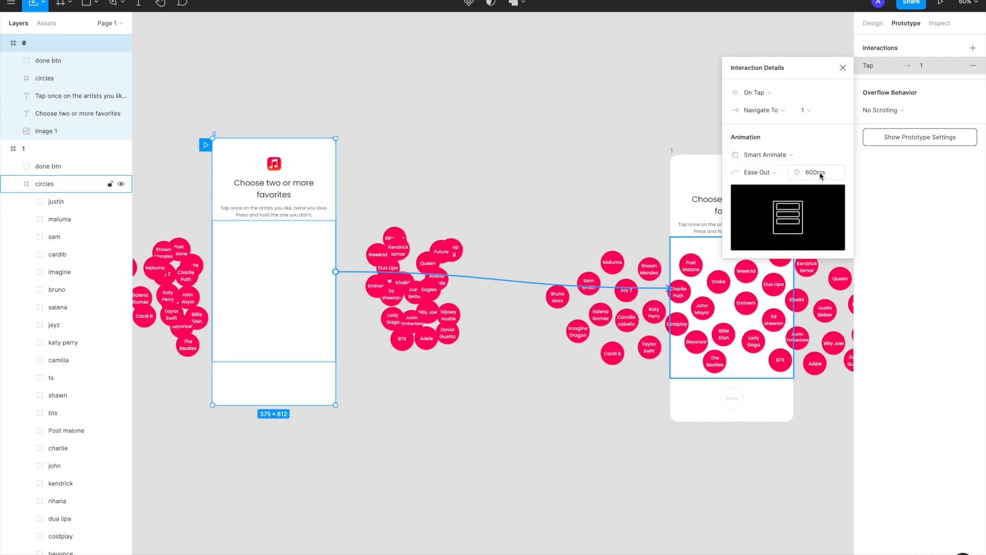
{"action": "scroll", "coordinate": [467, 229], "scroll_direction": "down", "scroll_amount": 3}
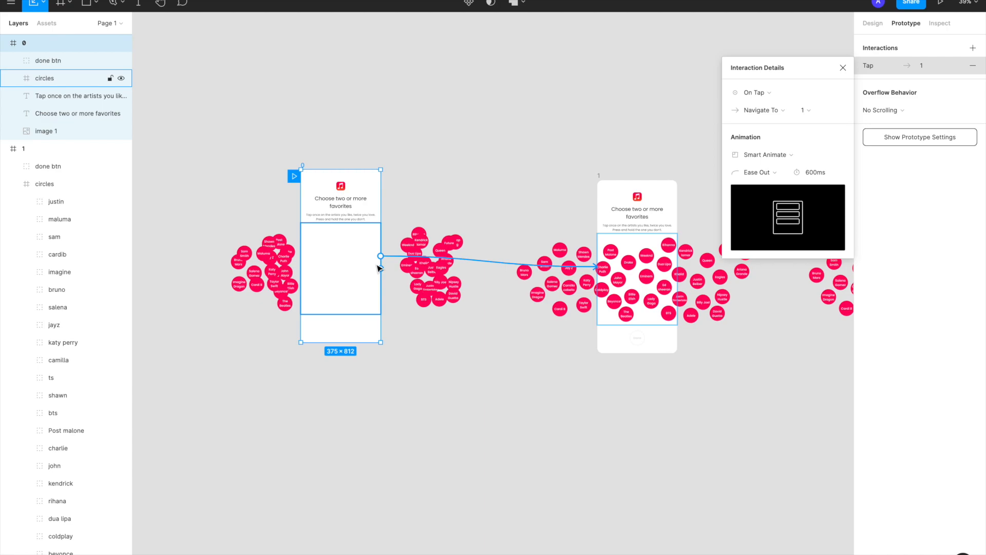
Reselect frame 0, reopen the details of its connection to frame 1, and start the prototype presentation
{"action": "left_click", "coordinate": [352, 136]}
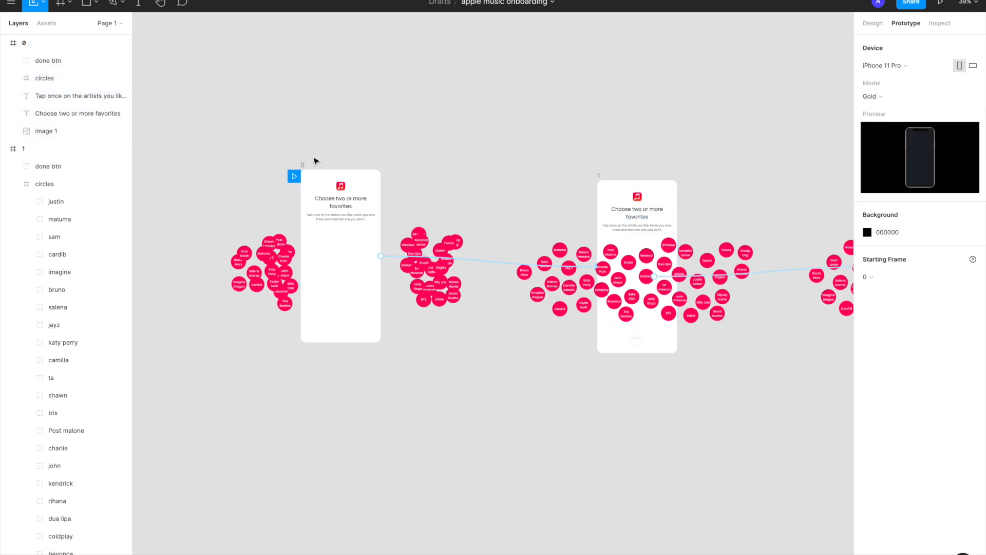
{"action": "left_click", "coordinate": [304, 163]}
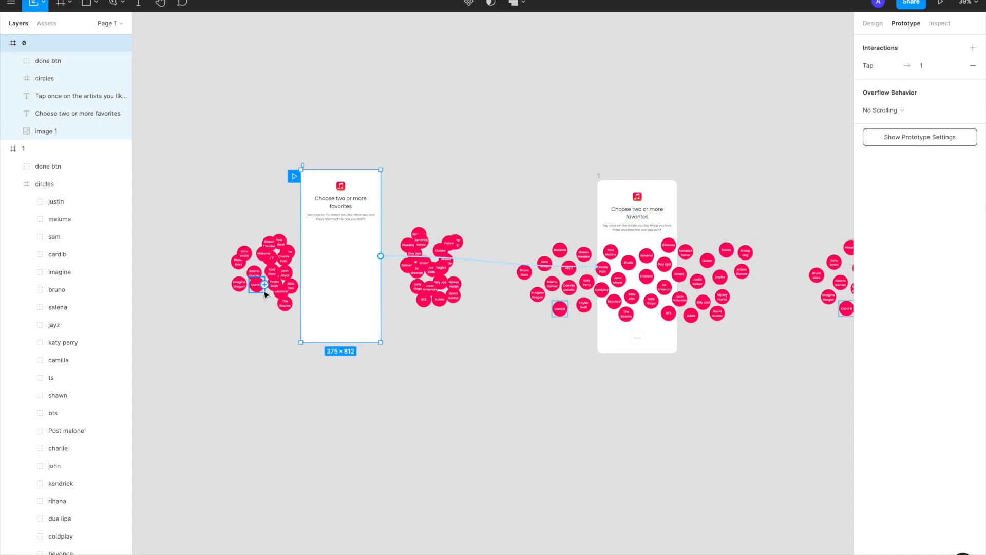
{"action": "left_click", "coordinate": [469, 264]}
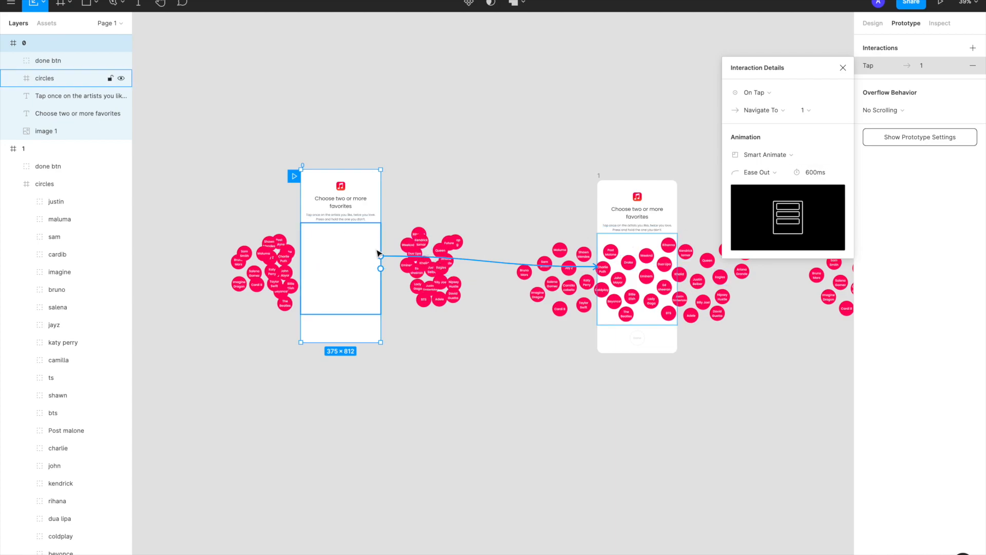
{"action": "left_click", "coordinate": [939, 6]}
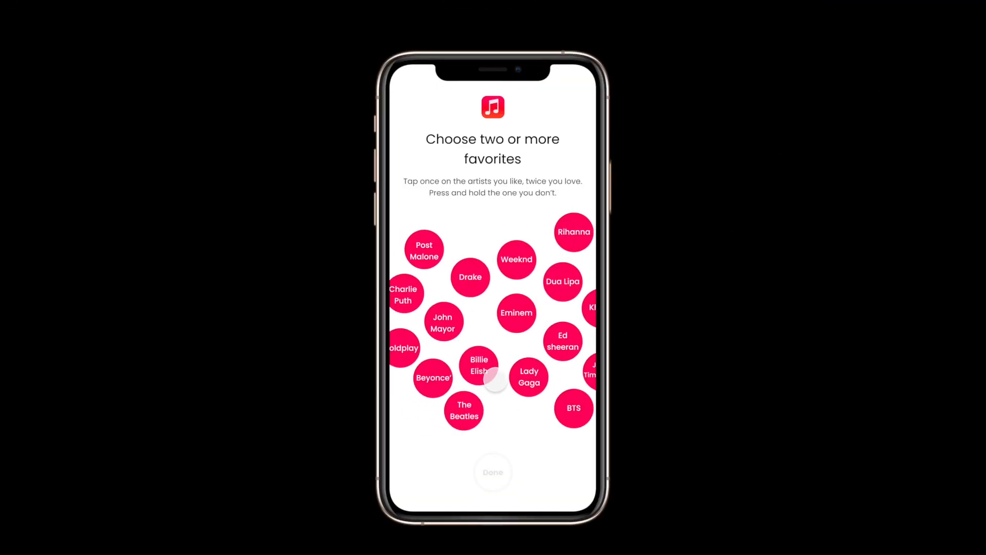
Restart the prototype to replay the opening bubble animation, and swipe sideways through the artist bubbles
{"action": "key", "text": "r"}
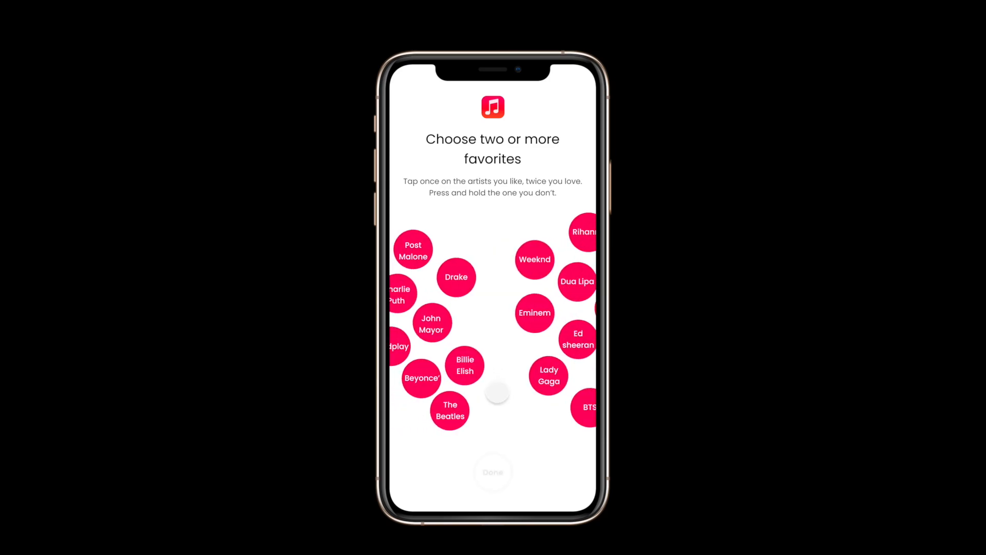
{"action": "left_click_drag", "start_coordinate": [528, 379], "coordinate": [464, 380]}
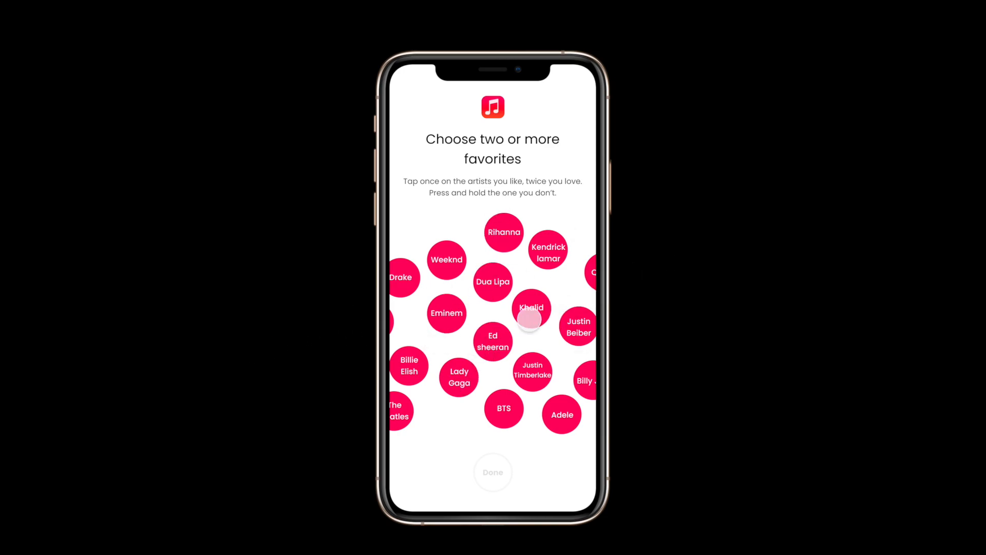
{"action": "key", "text": "r"}
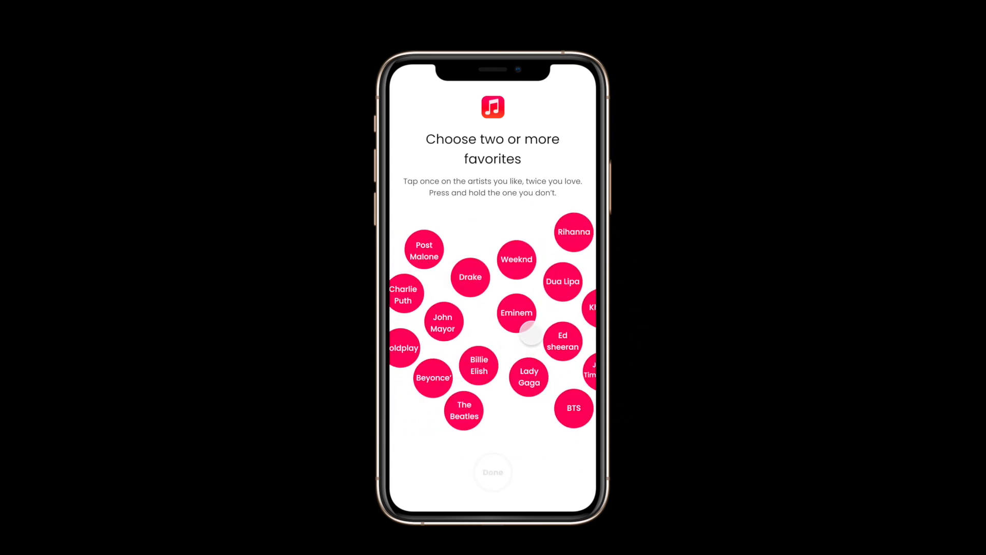
Choose Eminem, Drake, Dua Lipa and Weeknd in the prototype, and return to the editor to close the interaction details
{"action": "left_click", "coordinate": [513, 317]}
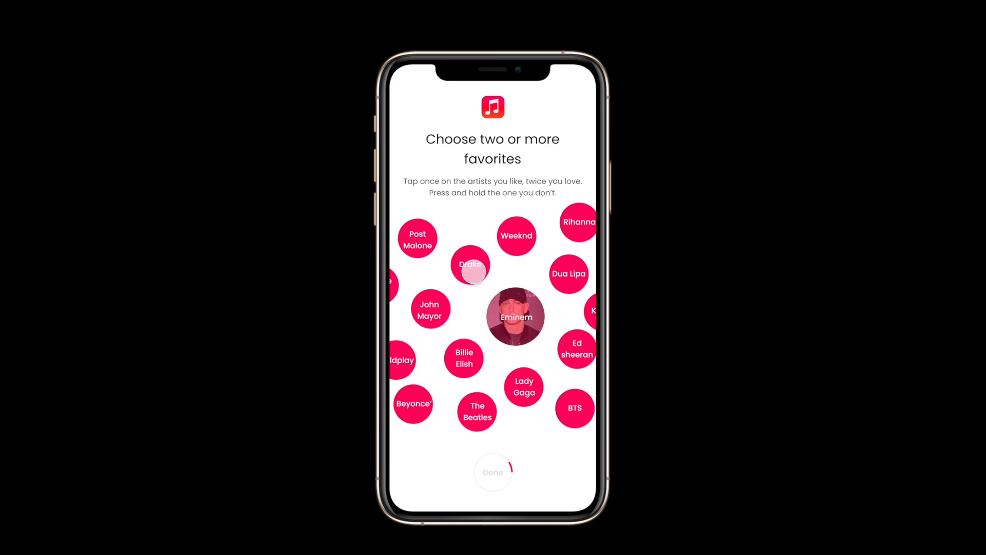
{"action": "left_click", "coordinate": [470, 264]}
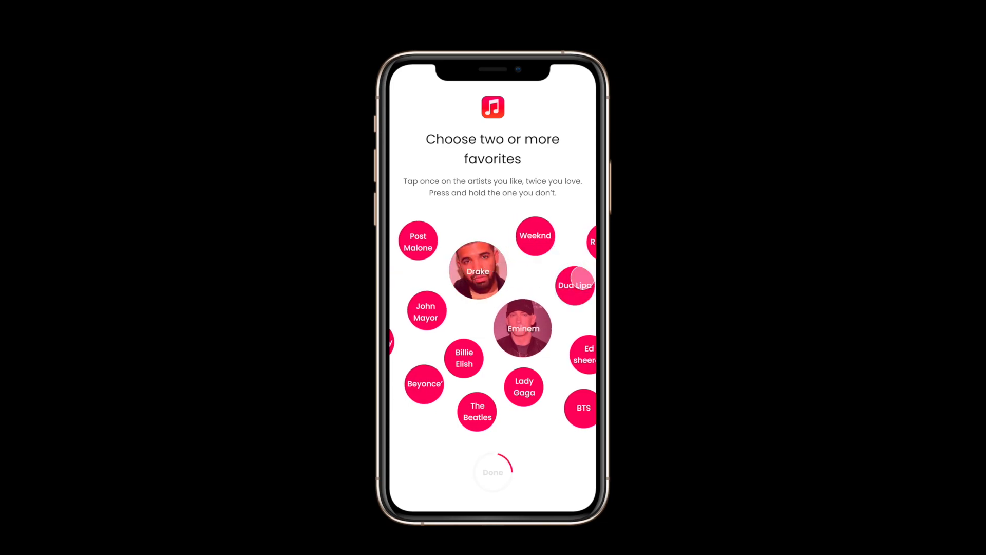
{"action": "left_click", "coordinate": [534, 232]}
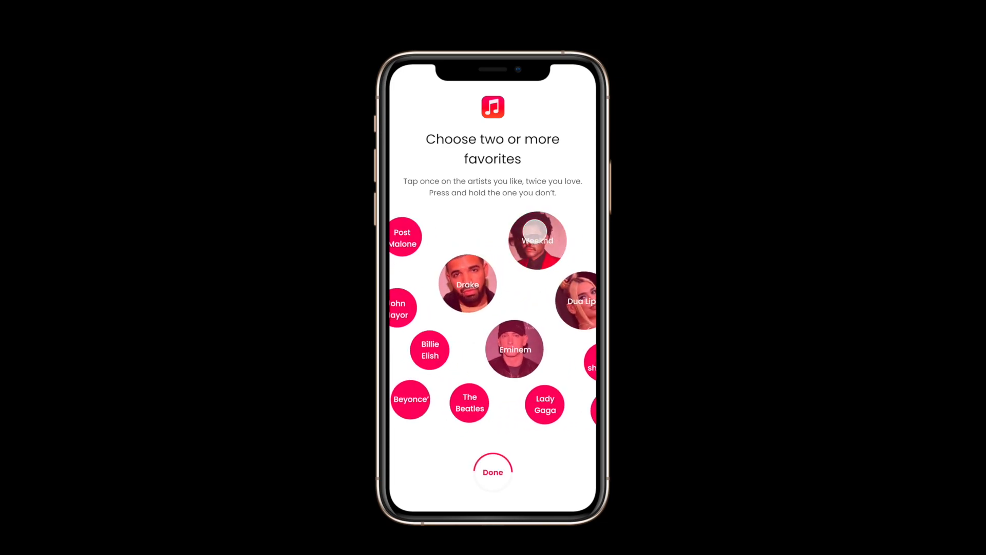
{"action": "mouse_move", "coordinate": [172, 3]}
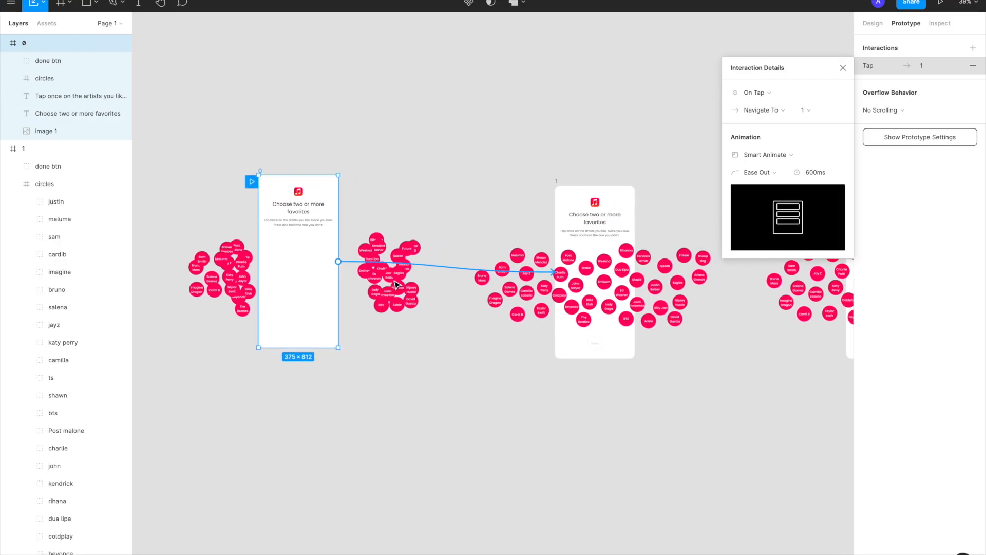
{"action": "left_click", "coordinate": [847, 69]}
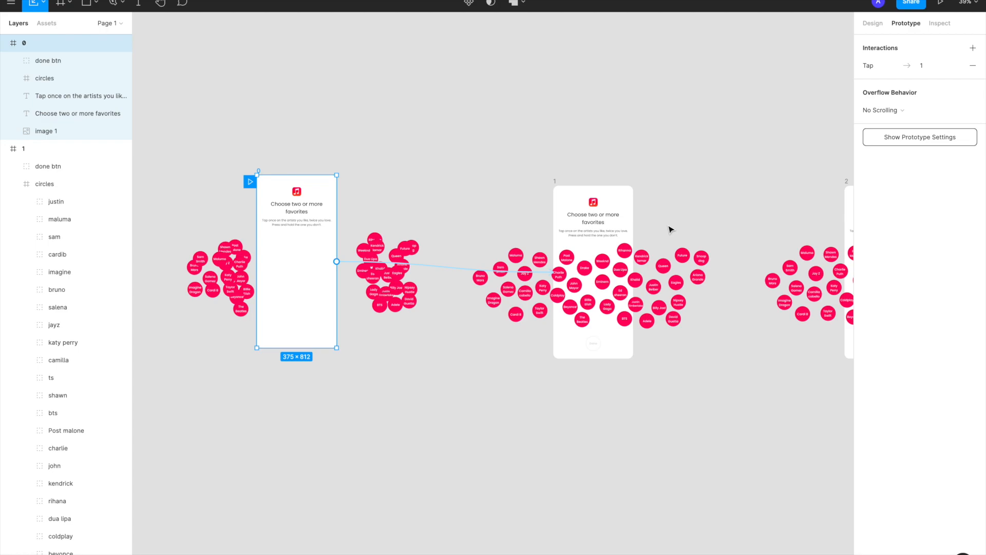